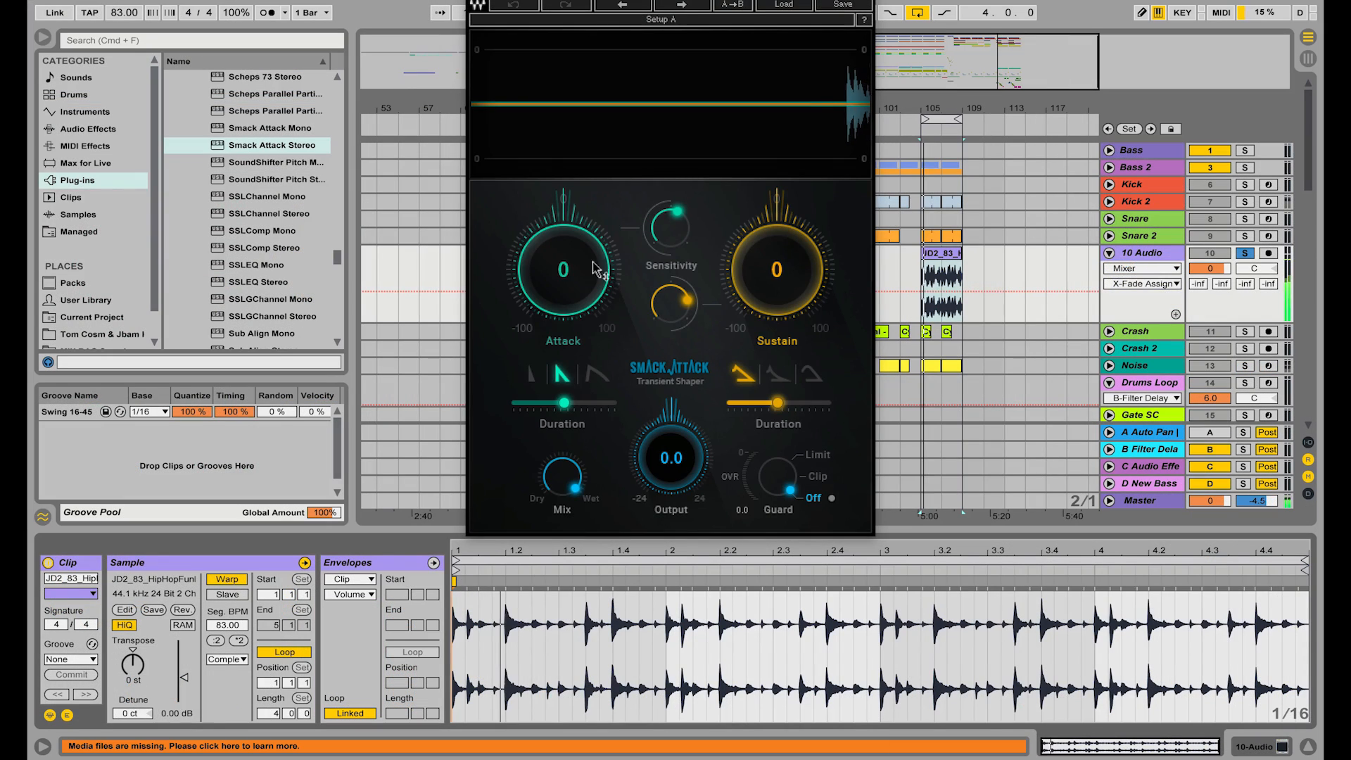
# Set Smack Attack's Attack to 87 and Sustain to -66, and close the plug-in window.
pyautogui.moveTo(592, 264); pyautogui.dragTo(594, 193)
pyautogui.moveTo(774, 269); pyautogui.dragTo(632, 338)
pyautogui.moveTo(585, 279); pyautogui.dragTo(586, 288)
pyautogui.moveTo(752, 260); pyautogui.dragTo(751, 236)
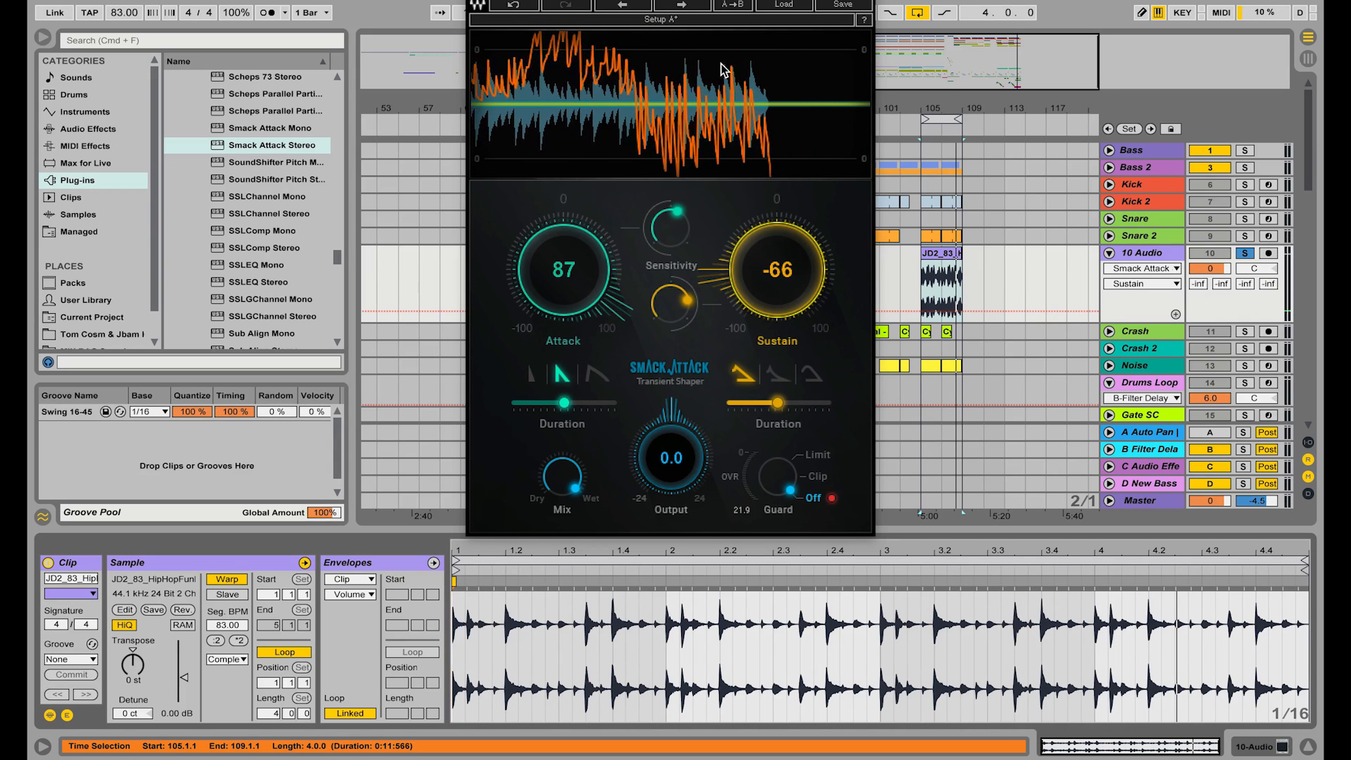
pyautogui.click(476, 1)
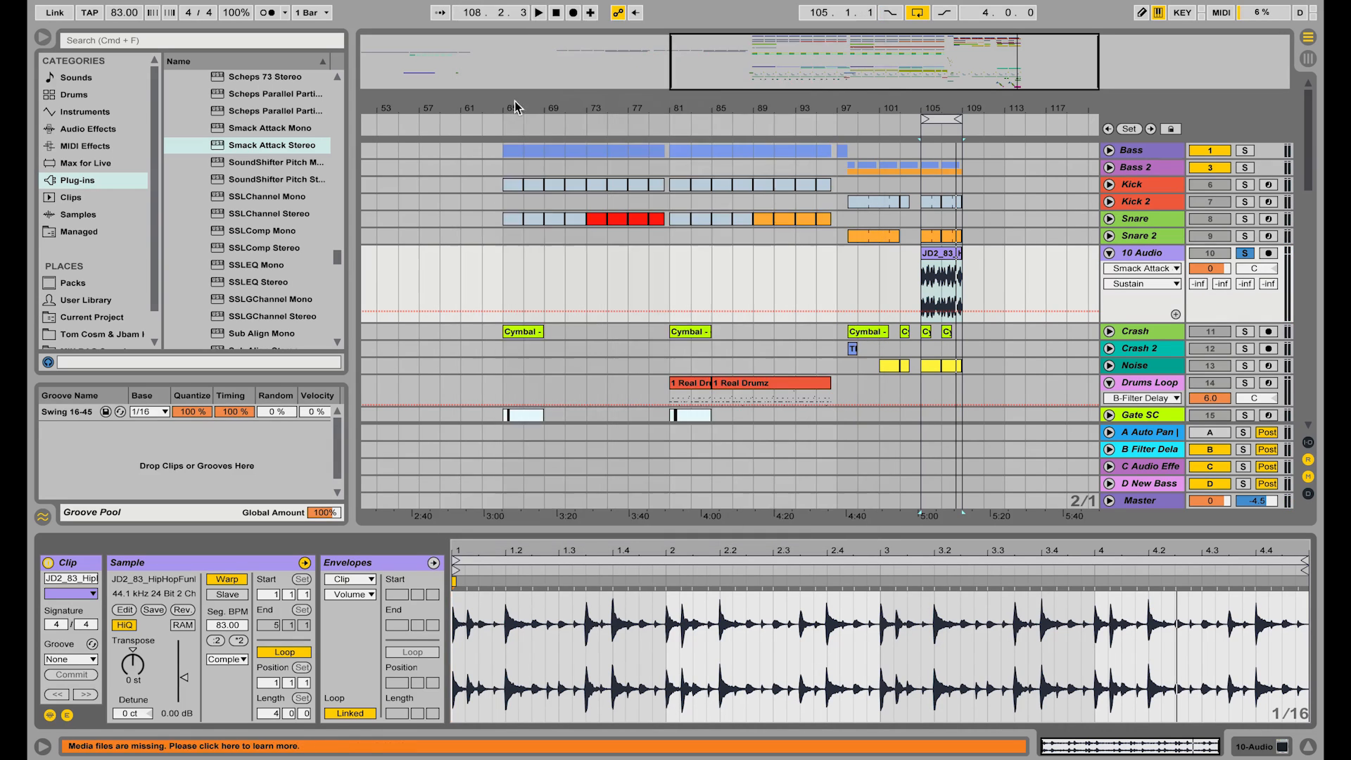
# Unsolo the 10 Audio track, play the full arrangement from bar 65, and return to bar 105.
pyautogui.click(521, 257)
pyautogui.click(1245, 254)
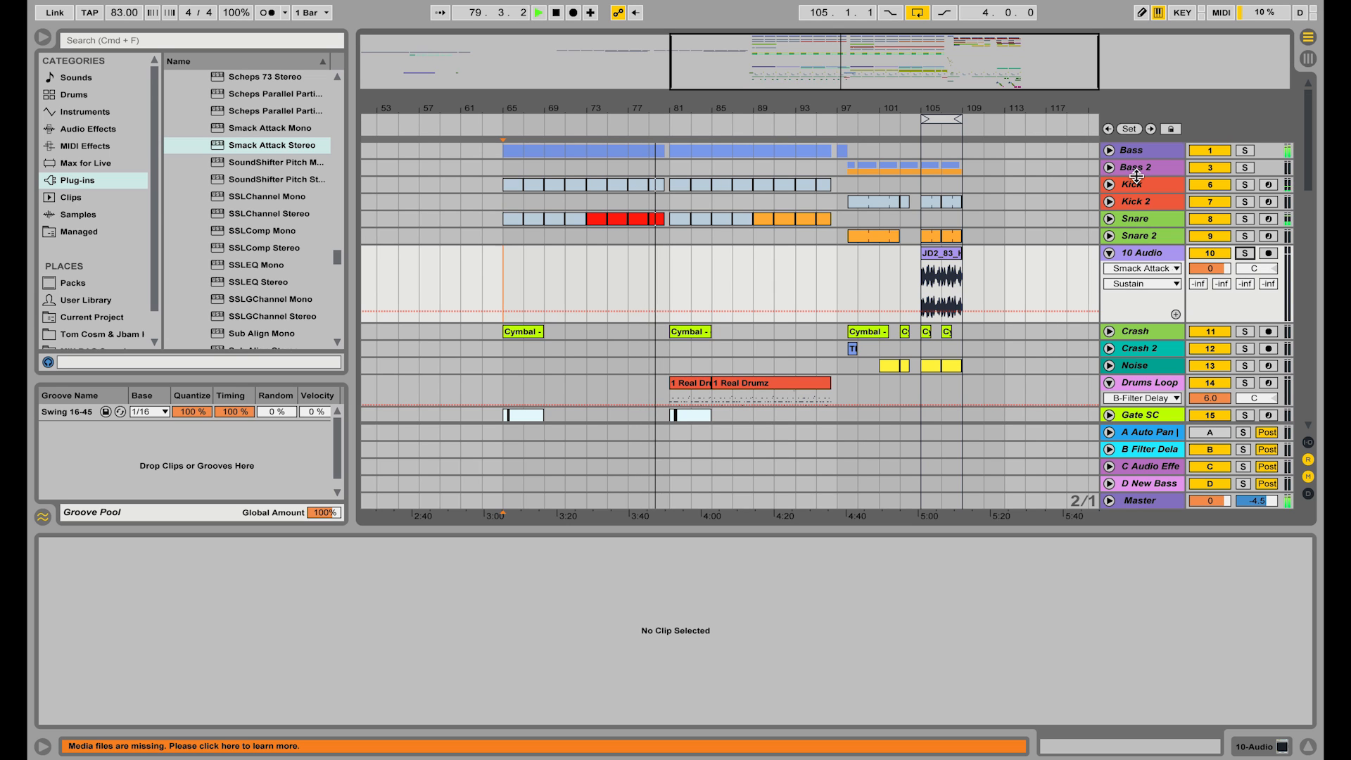
pyautogui.click(929, 278)
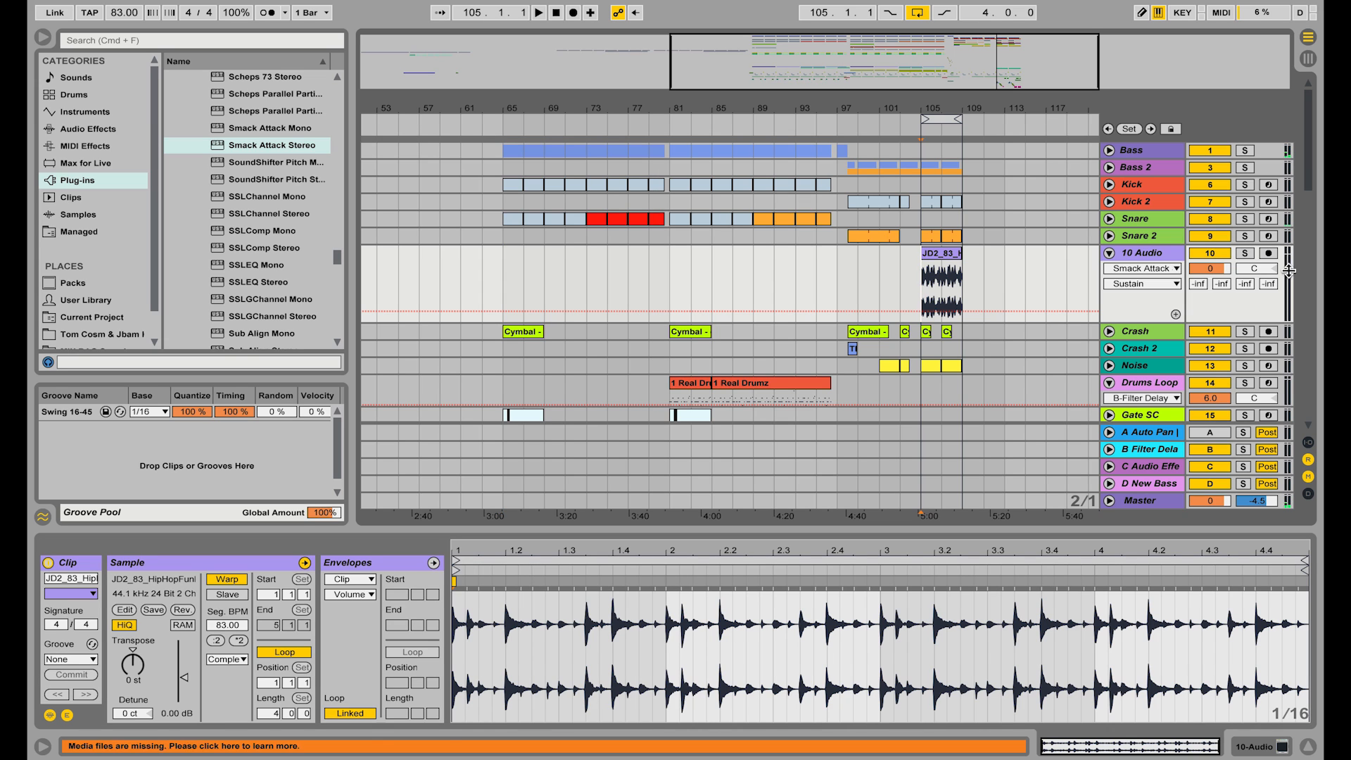
# Replace the existing Smack Attack on the 10 Audio track with a fresh instance of Smack Attack Stereo.
pyautogui.click(1154, 255)
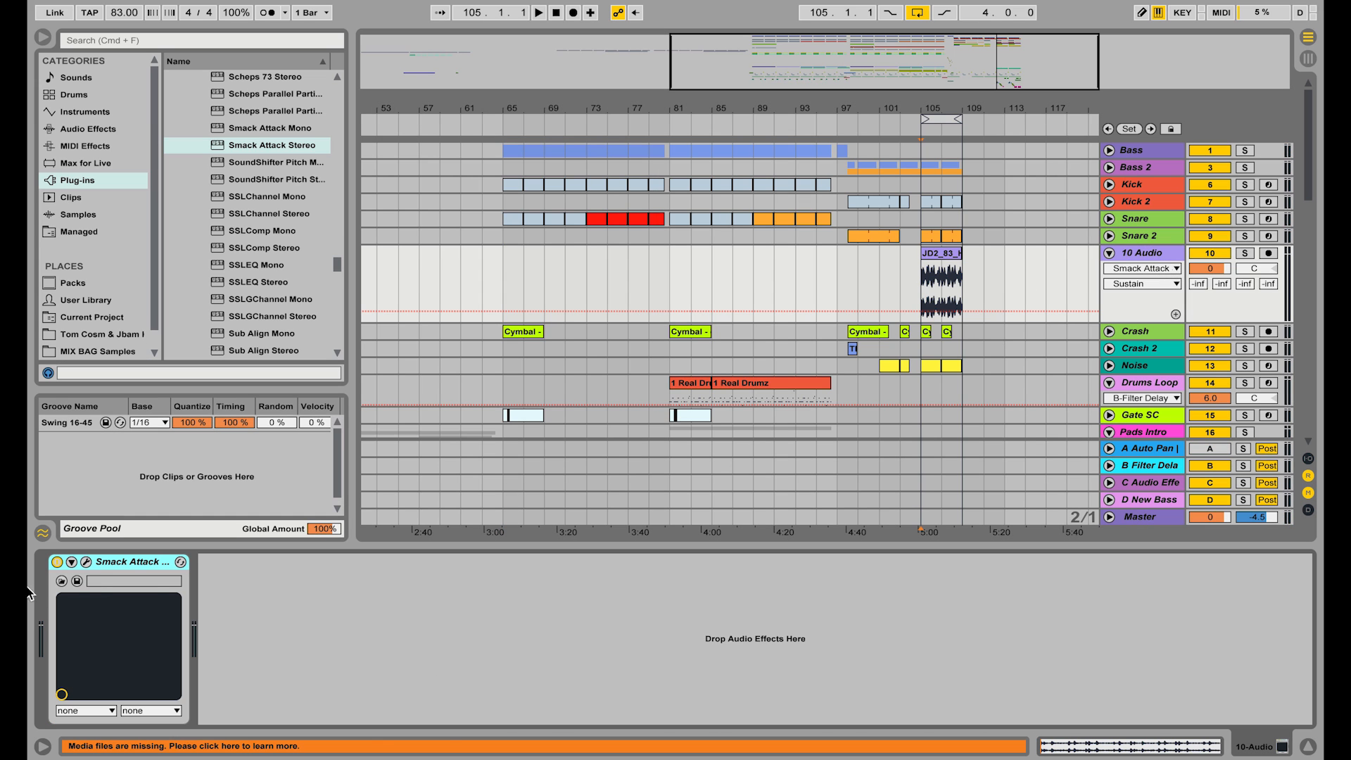
pyautogui.click(85, 563)
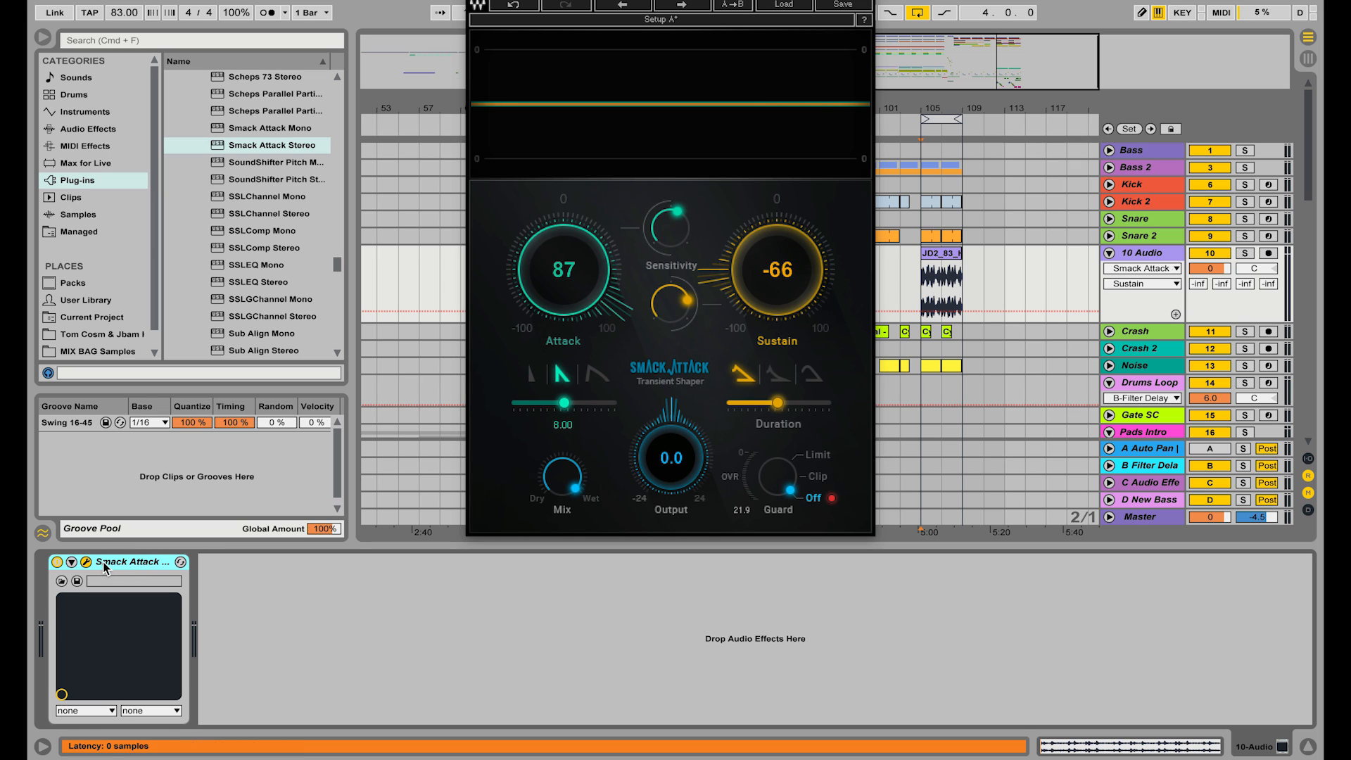
pyautogui.press('alt+super+p')
pyautogui.press('Delete')
pyautogui.doubleClick(283, 145)
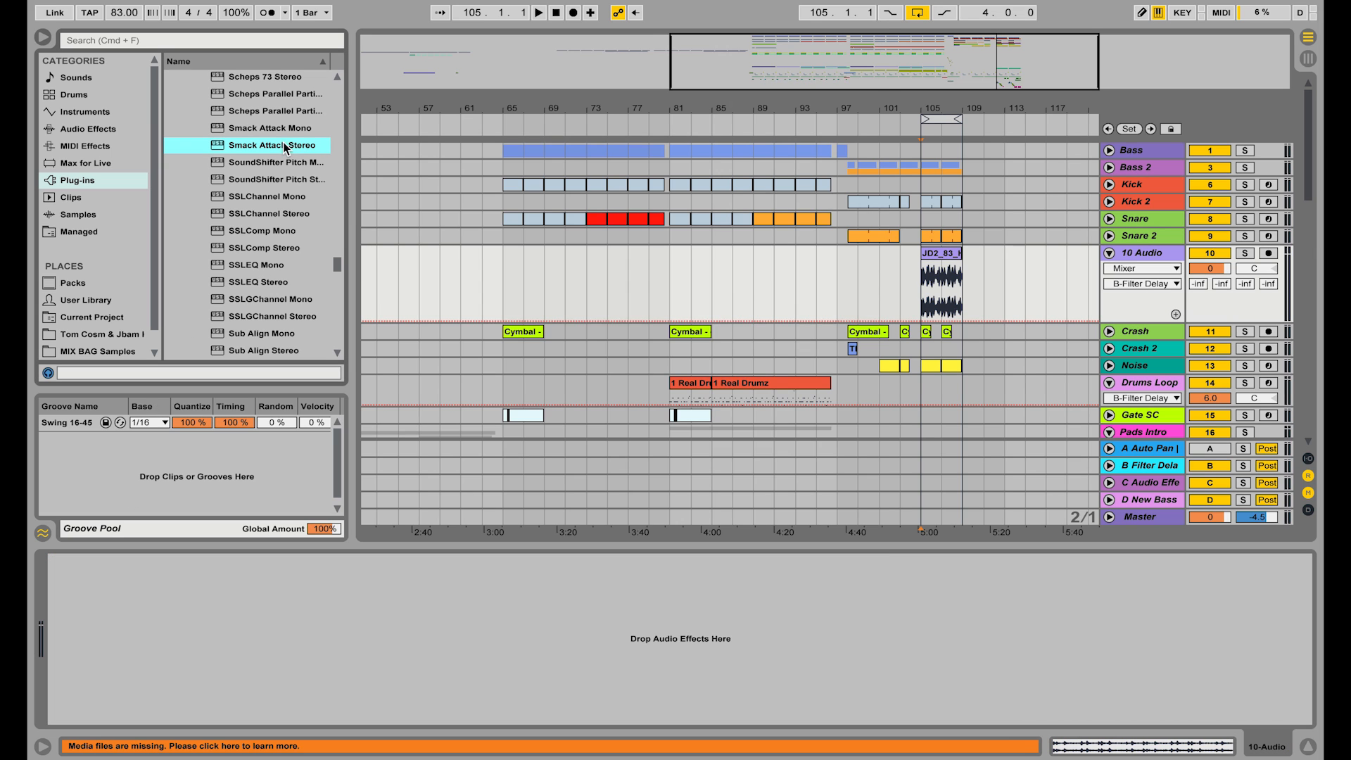
# Solo the 10 Audio track and play its JD2_83 drum loop from bar 105 through the unadjusted plug-in.
pyautogui.doubleClick(943, 255)
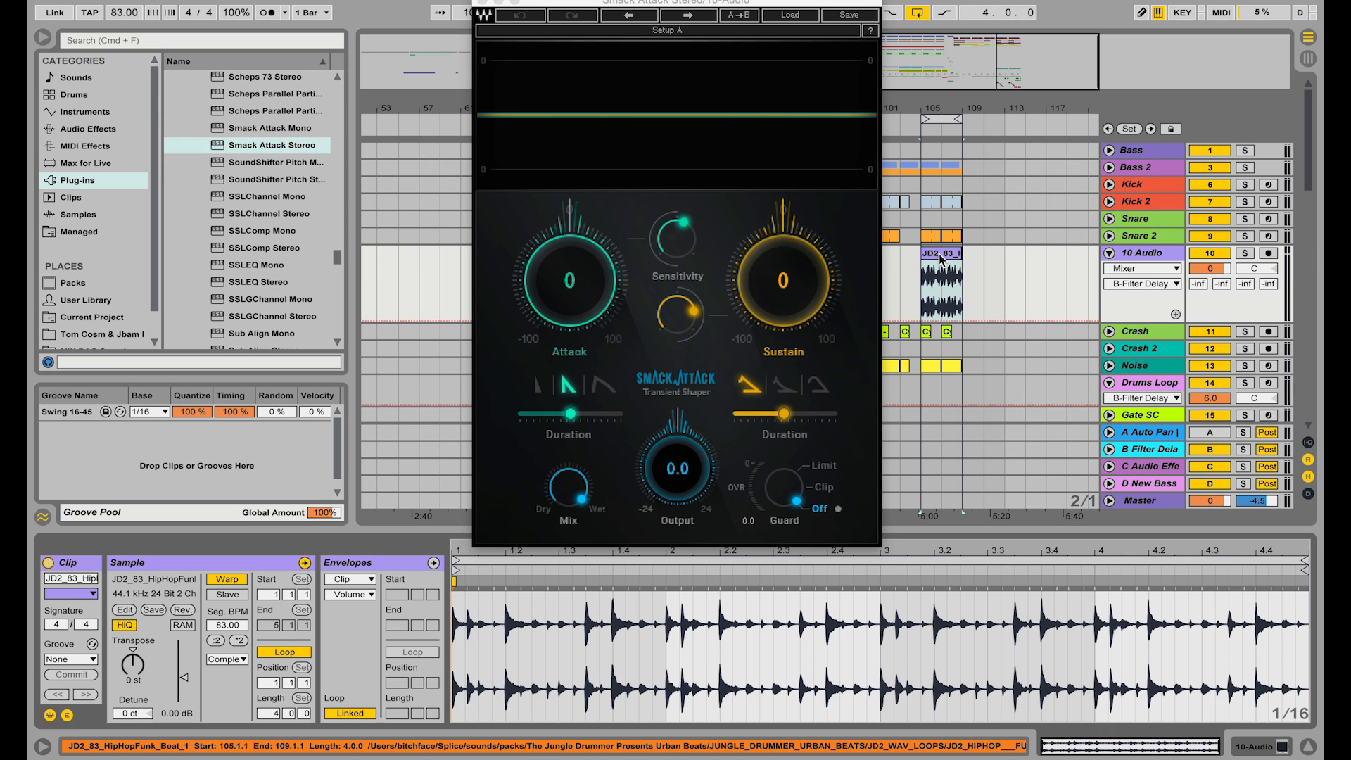
pyautogui.click(1244, 254)
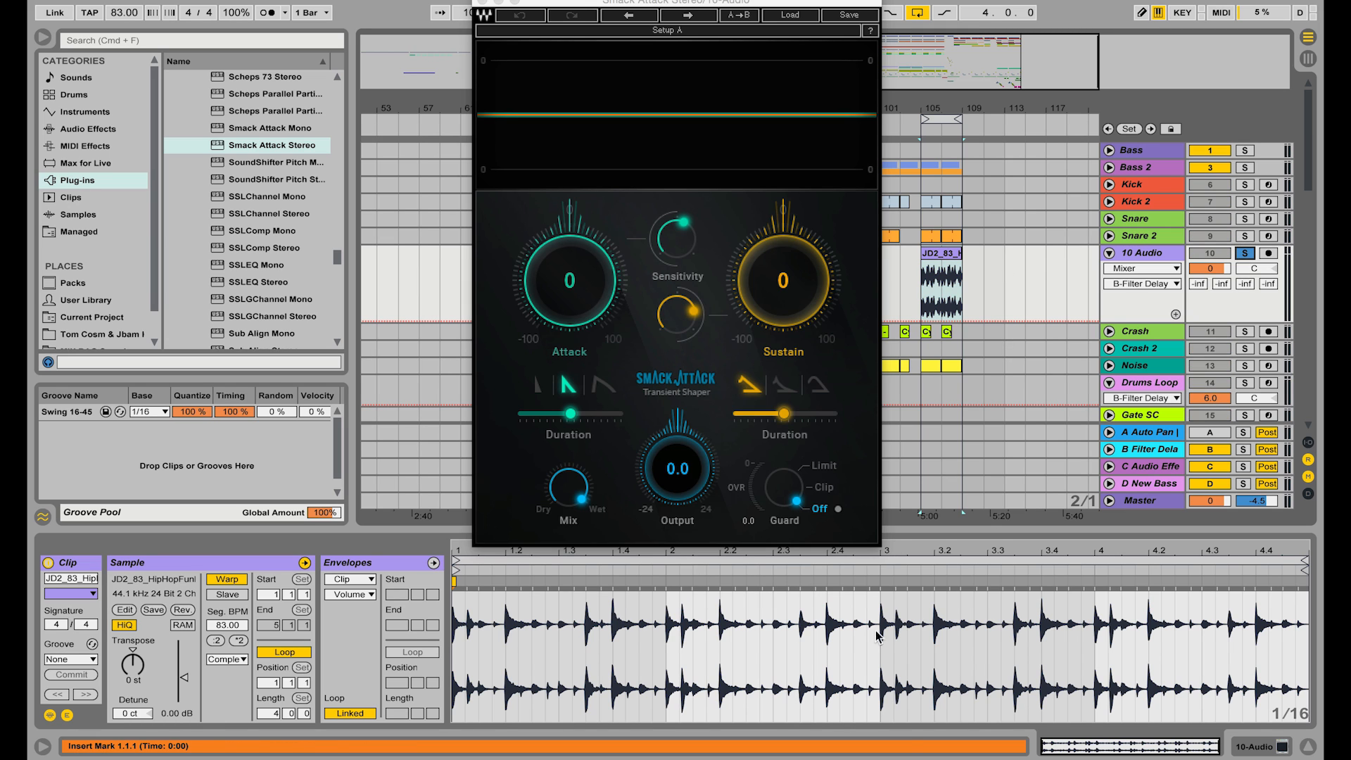
pyautogui.click(925, 301)
pyautogui.press('space')
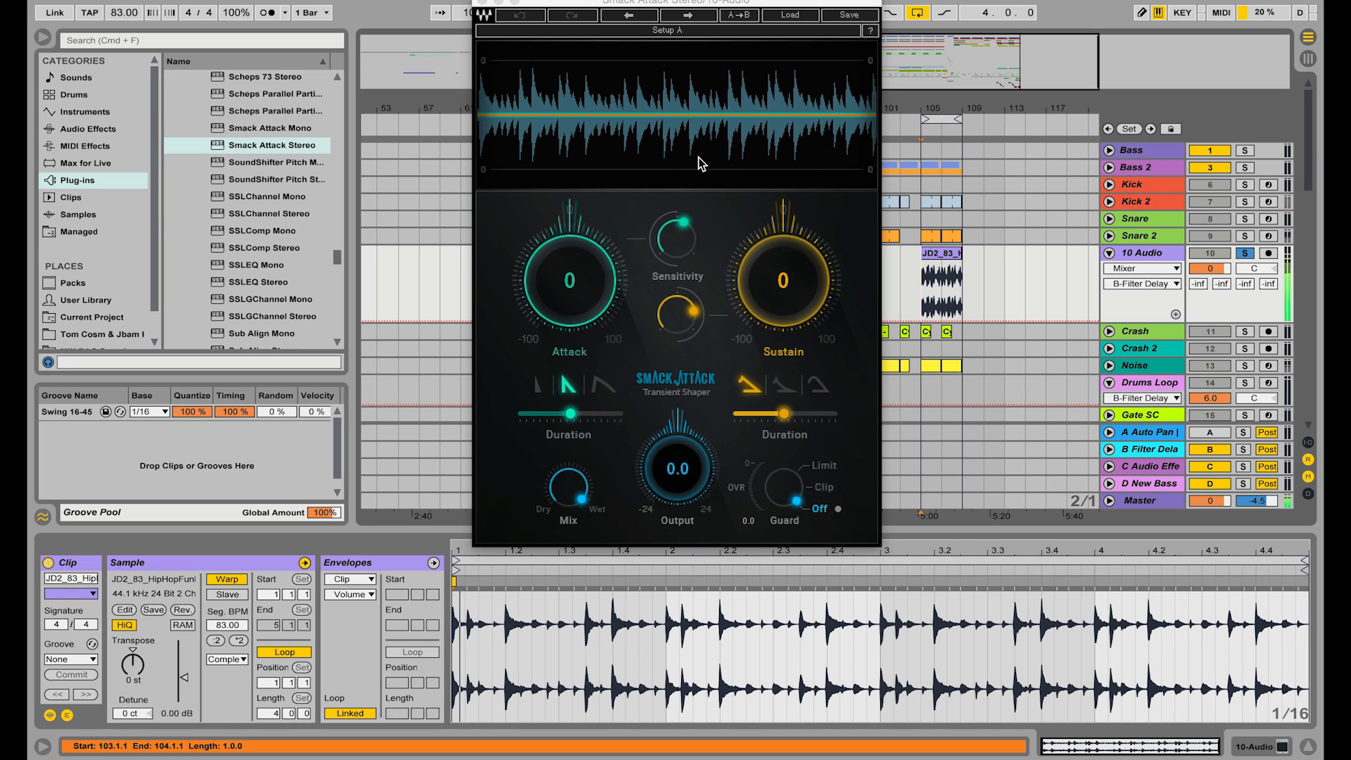
pyautogui.press('space')
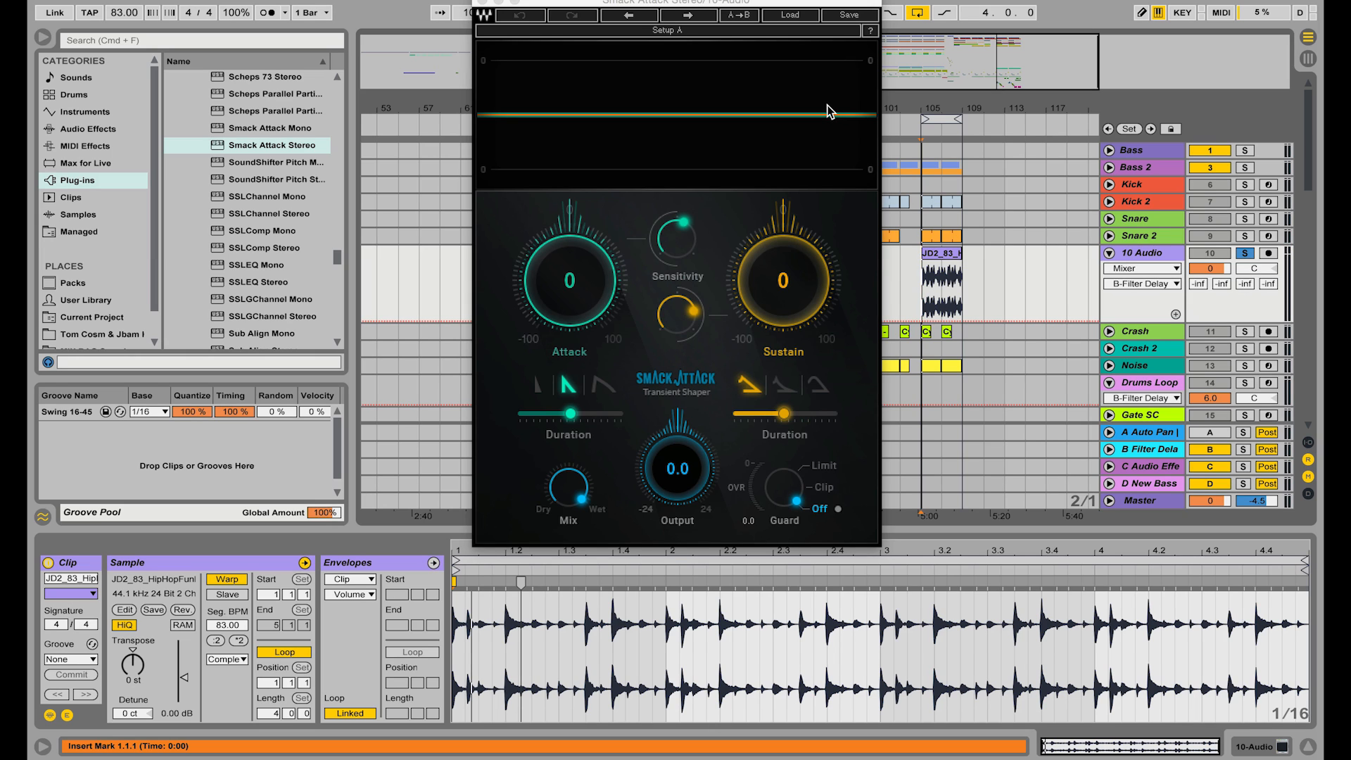
pyautogui.press('space')
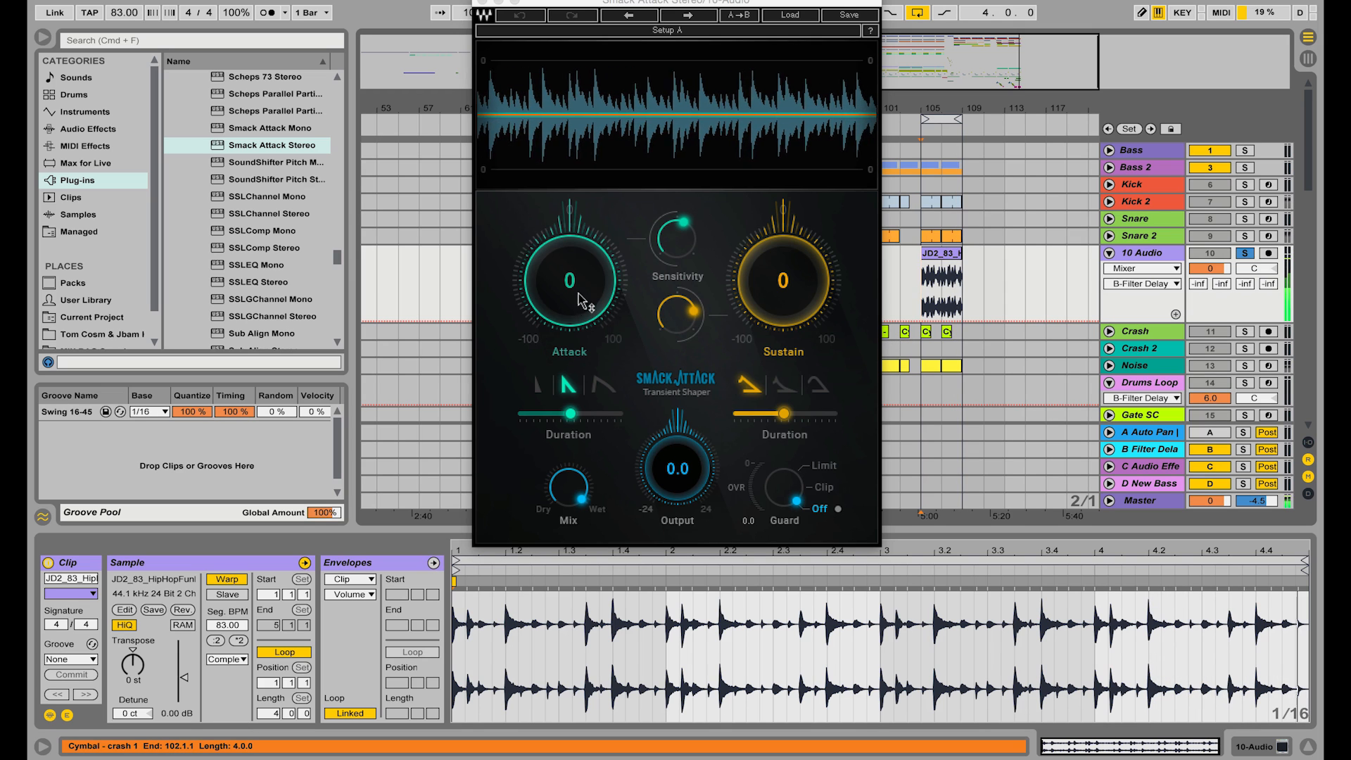
# Set Attack to 88 and the output Guard to Limit, and replay the drum loop.
pyautogui.moveTo(566, 304); pyautogui.dragTo(566, 194)
pyautogui.moveTo(578, 298); pyautogui.dragTo(578, 295)
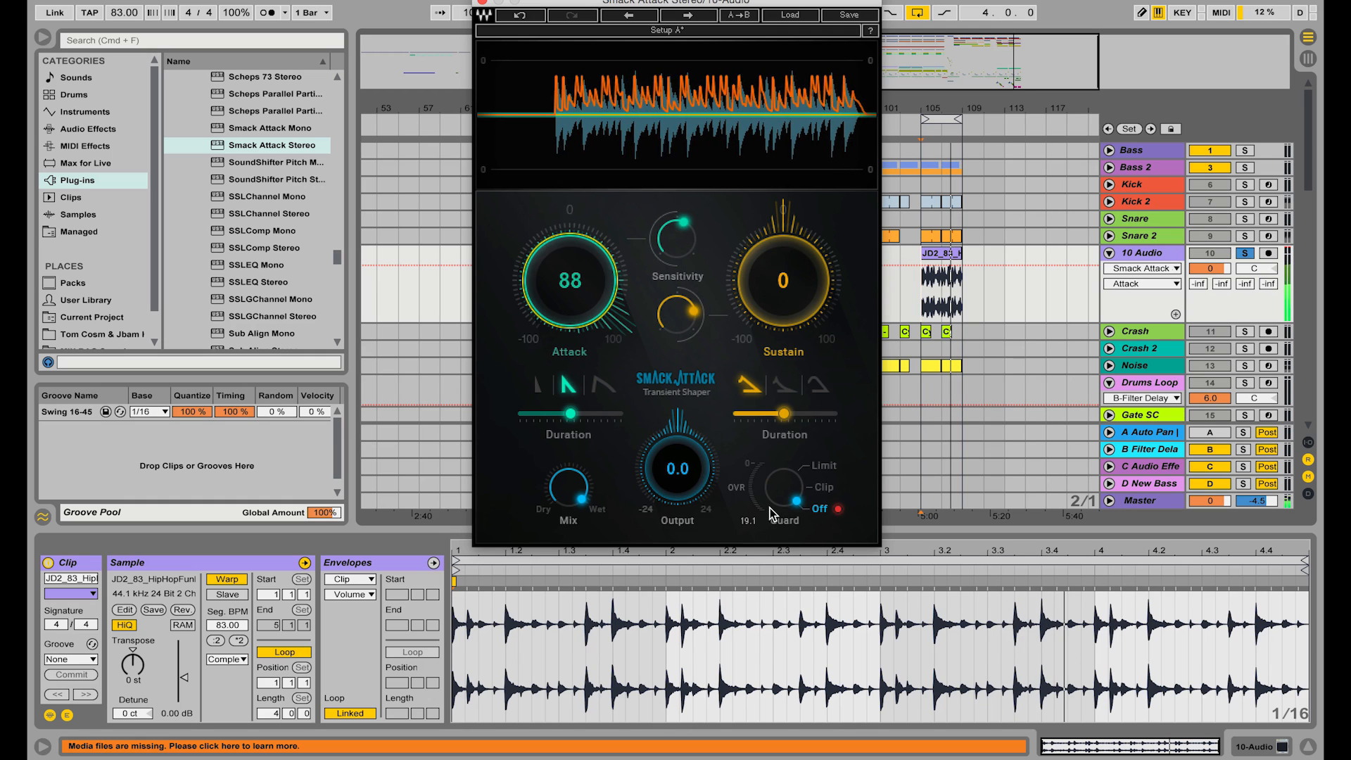
pyautogui.click(822, 512)
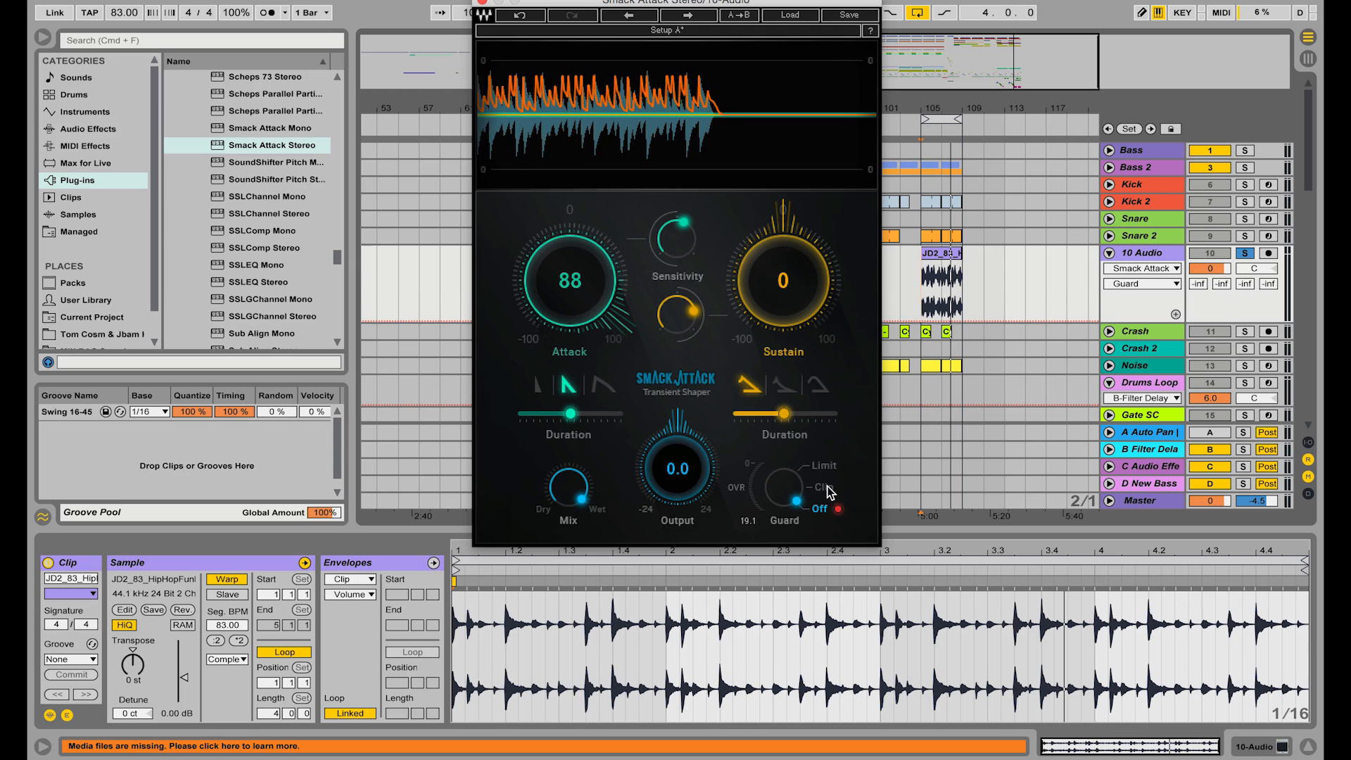
pyautogui.click(825, 485)
pyautogui.click(826, 468)
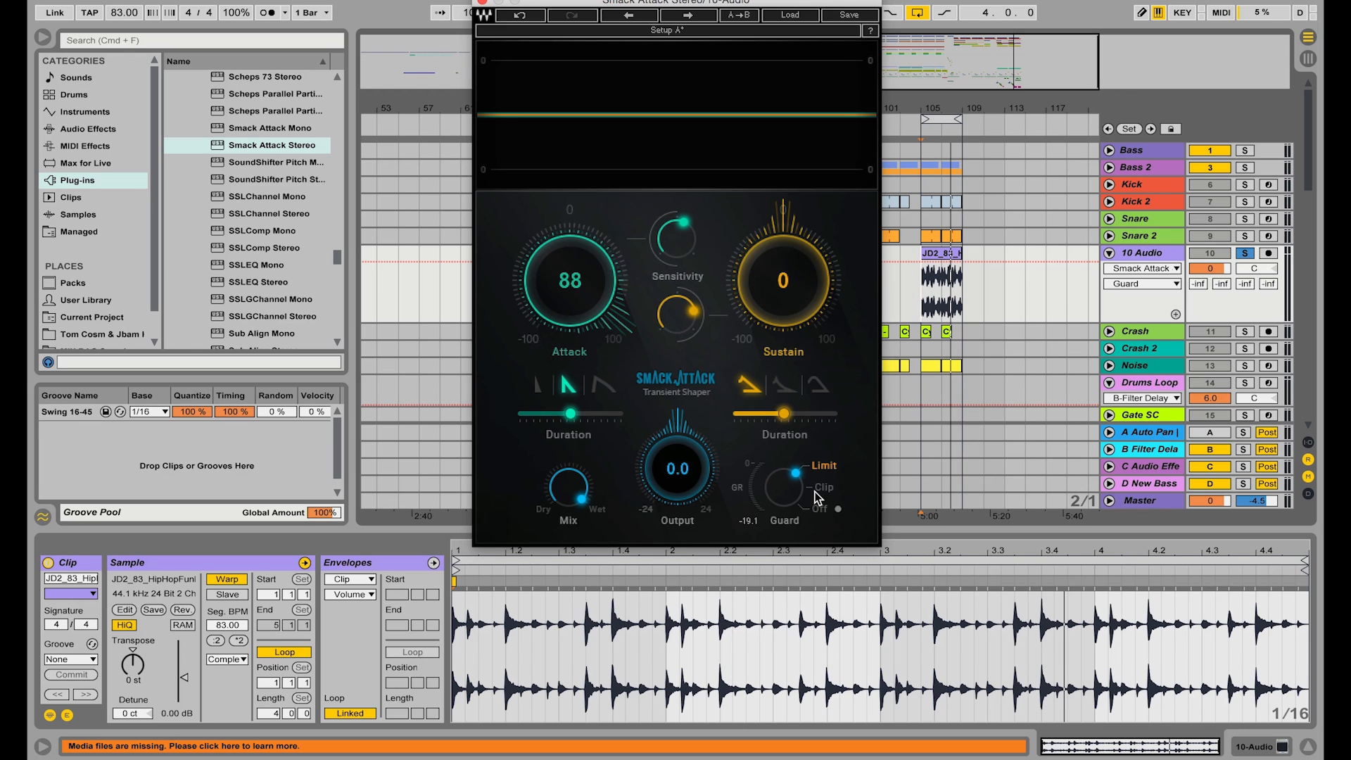
pyautogui.press('space')
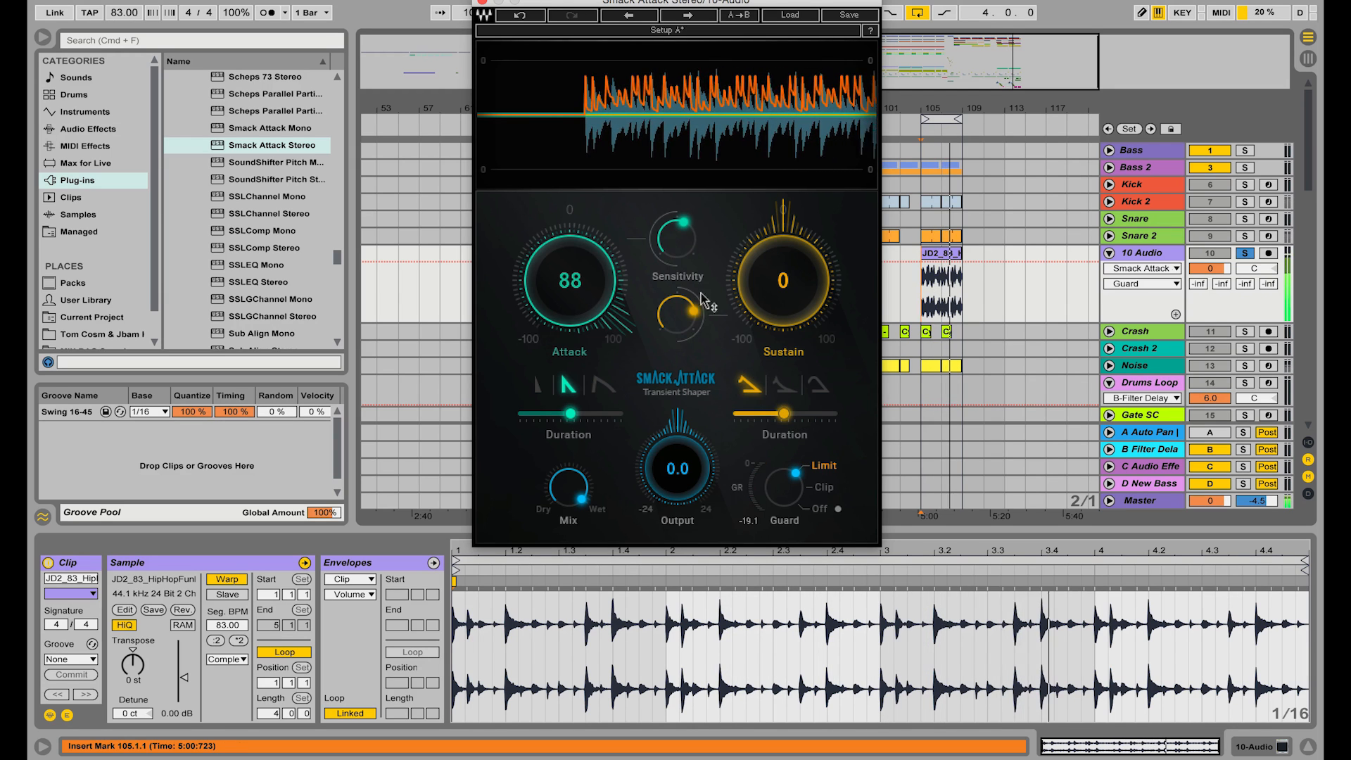
# Set Attack to 19 and lower the attack Sensitivity, trying values such as 16.5 and 29.1 during playback.
pyautogui.moveTo(585, 285); pyautogui.dragTo(584, 320)
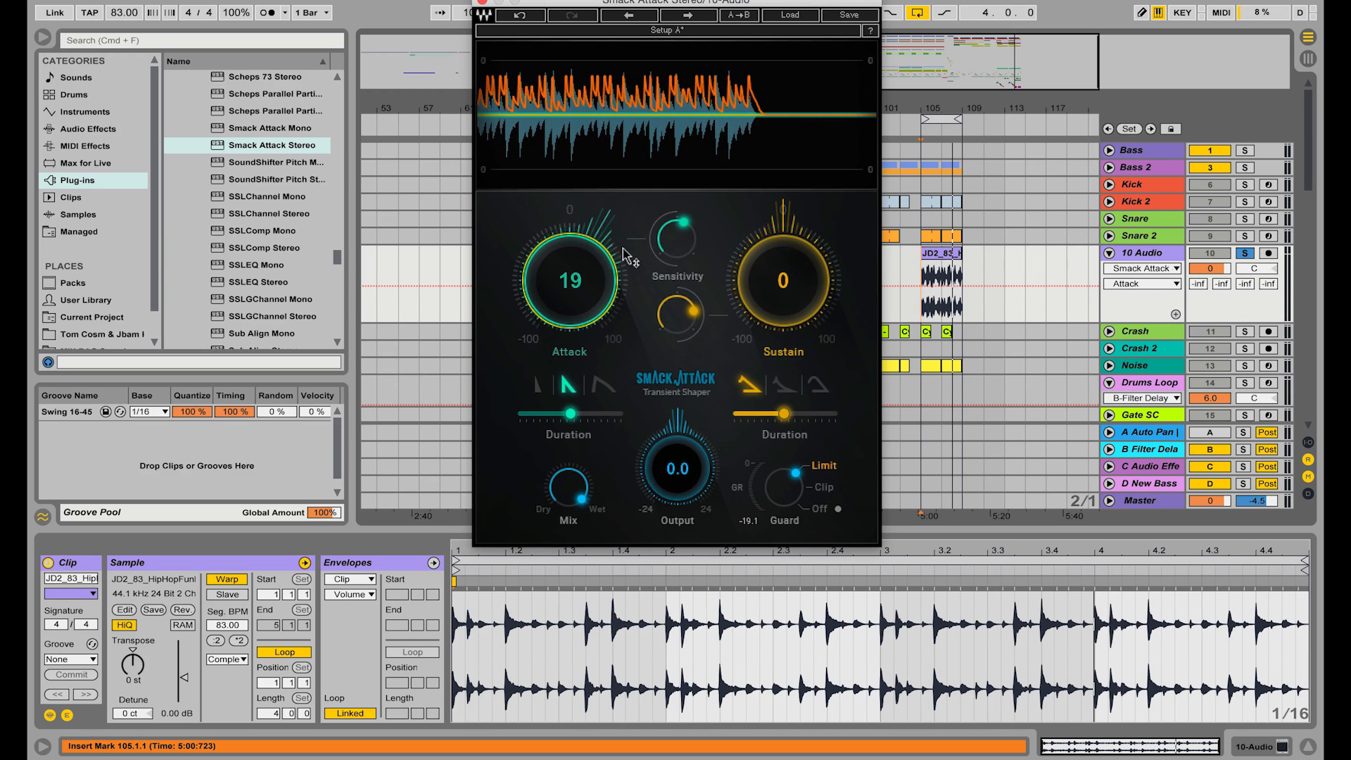
pyautogui.moveTo(675, 237); pyautogui.dragTo(674, 269)
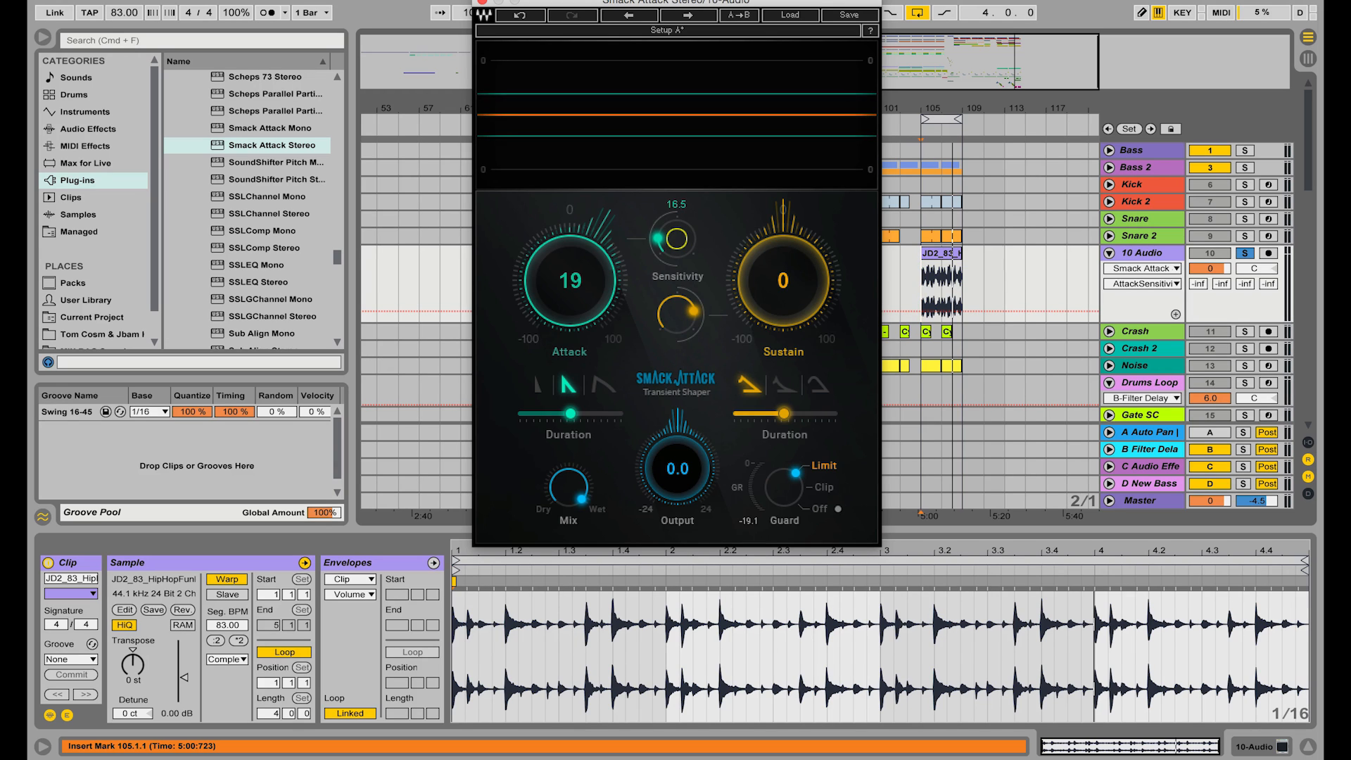
pyautogui.press('space')
pyautogui.moveTo(677, 239); pyautogui.dragTo(677, 240)
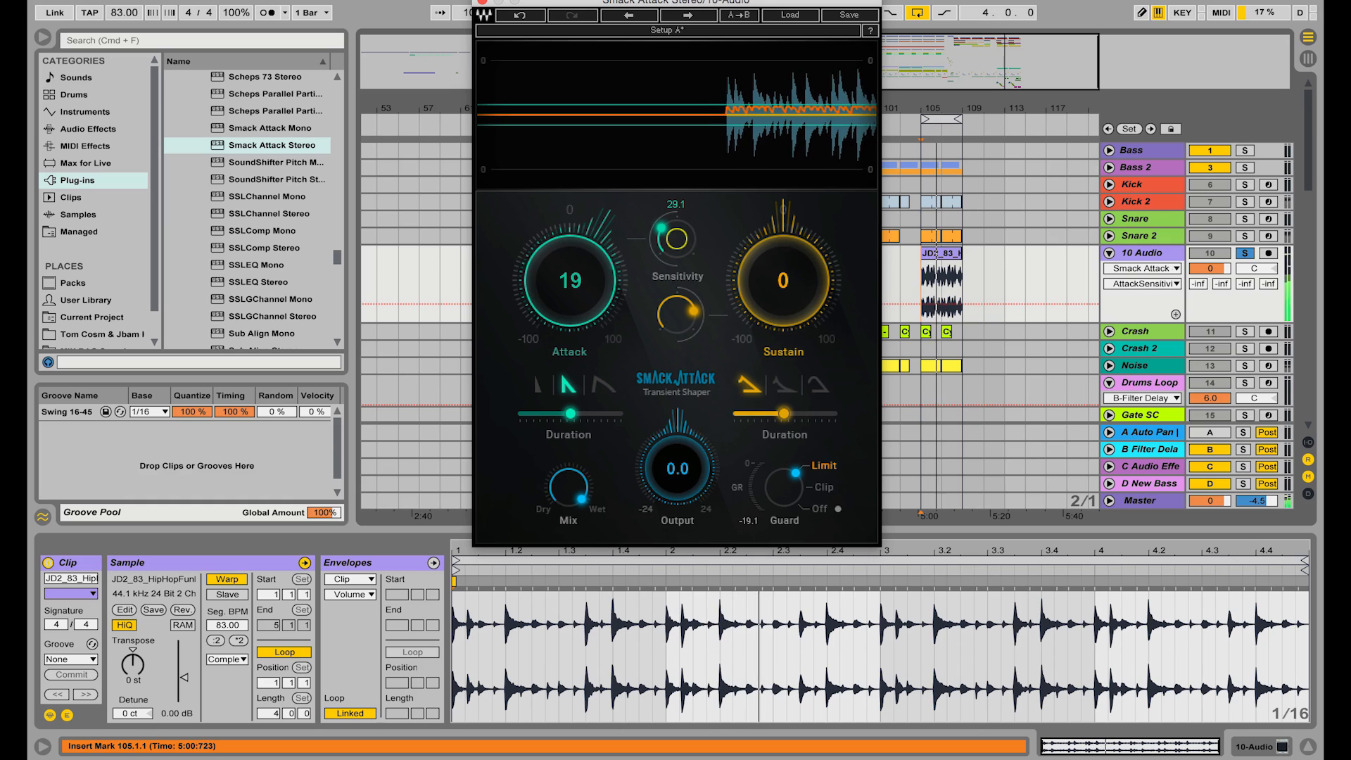
pyautogui.moveTo(677, 239); pyautogui.dragTo(677, 255)
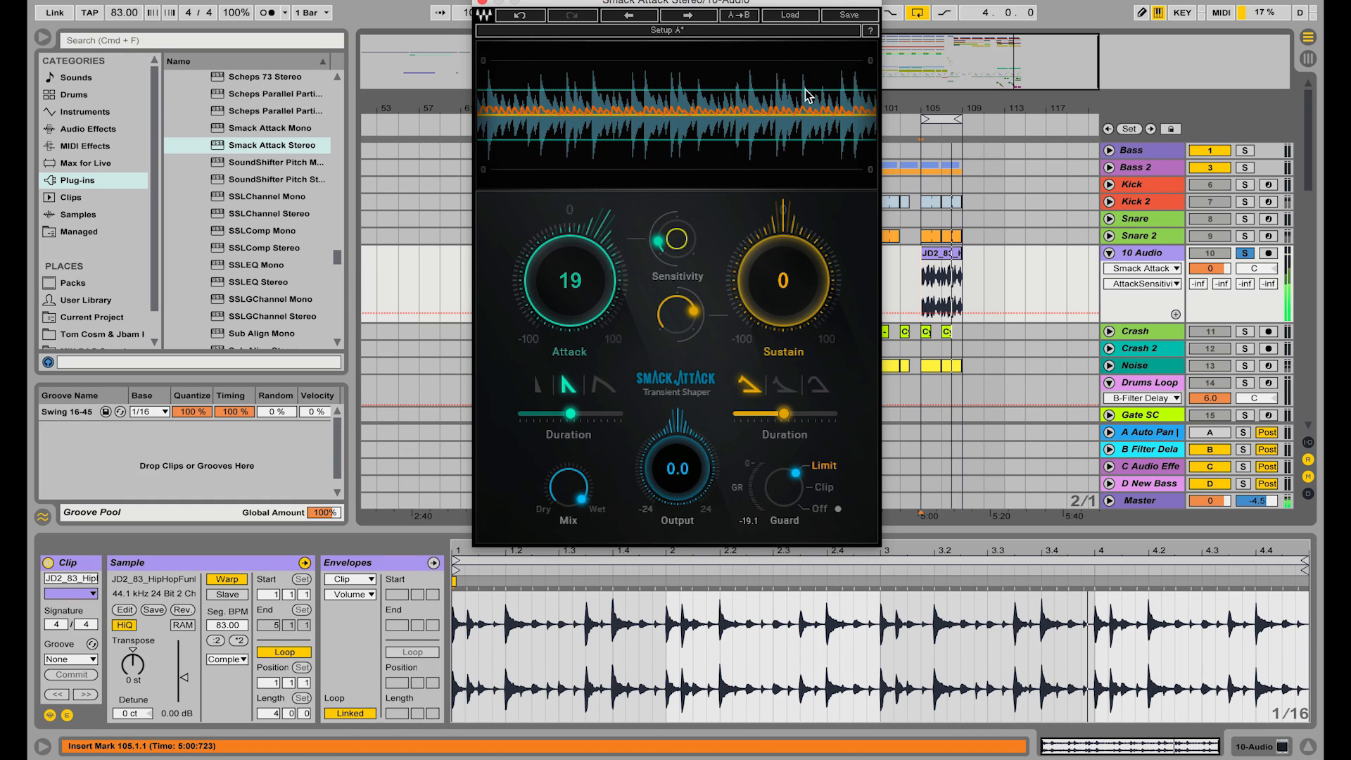
pyautogui.moveTo(663, 230); pyautogui.dragTo(664, 238)
# Try Attack at 52 and -100, settle on 100, and raise the attack Sensitivity slightly.
pyautogui.moveTo(580, 290); pyautogui.dragTo(580, 266)
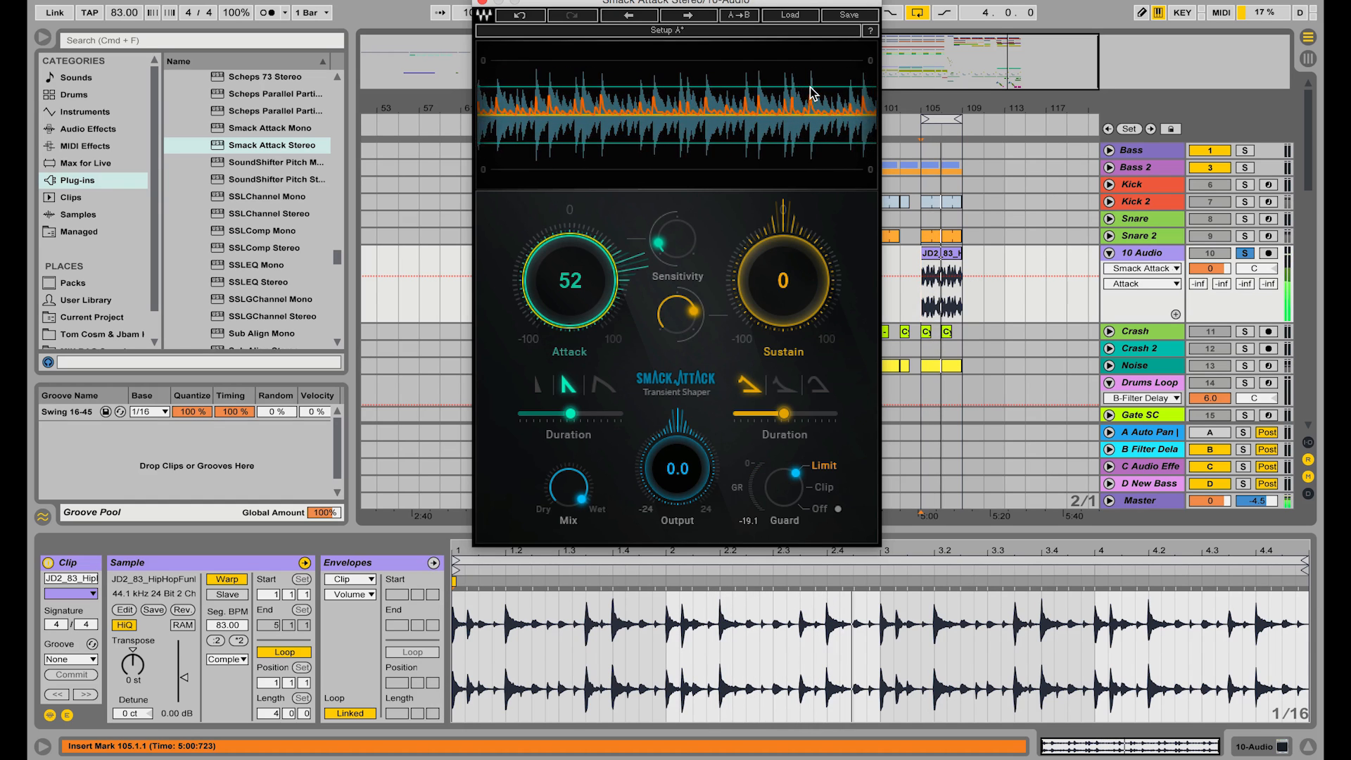
pyautogui.moveTo(578, 282); pyautogui.dragTo(579, 493)
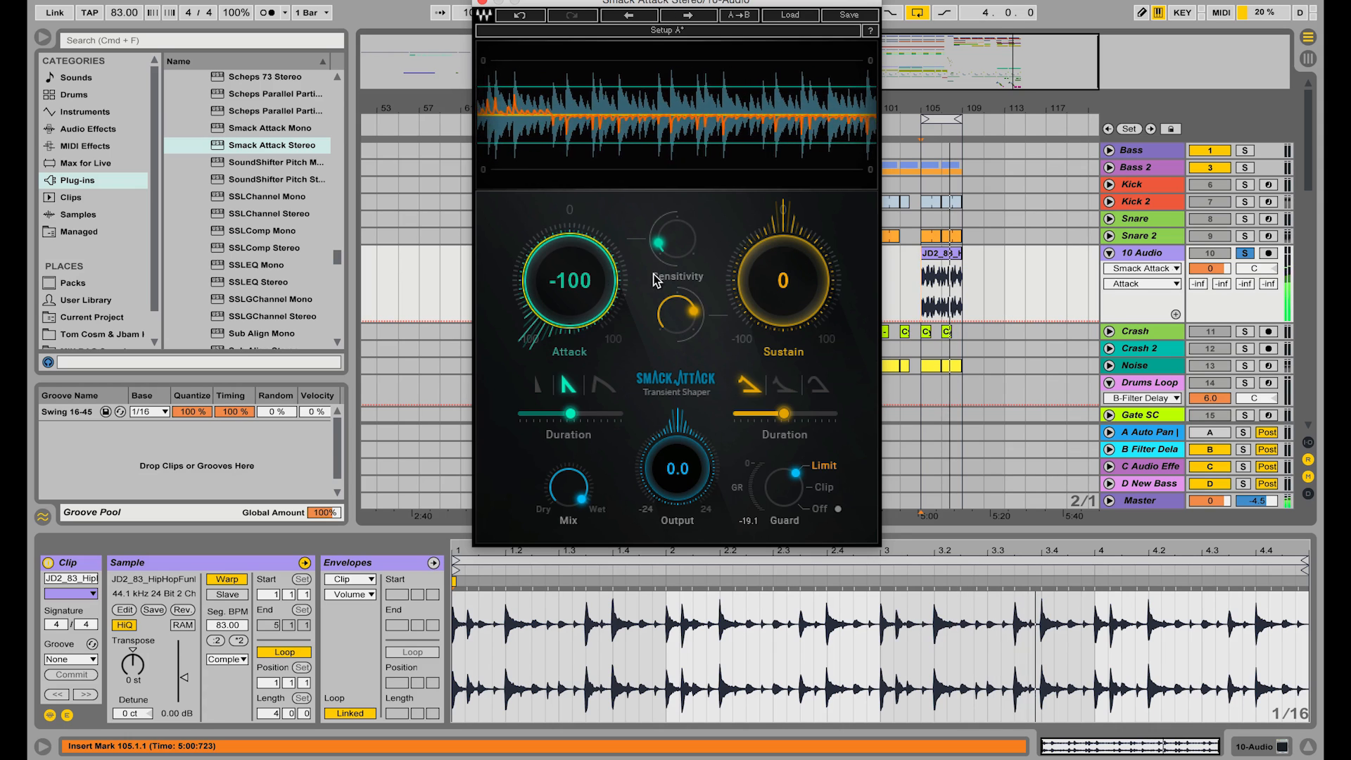
pyautogui.moveTo(591, 306); pyautogui.dragTo(592, 165)
pyautogui.moveTo(672, 244); pyautogui.dragTo(676, 238)
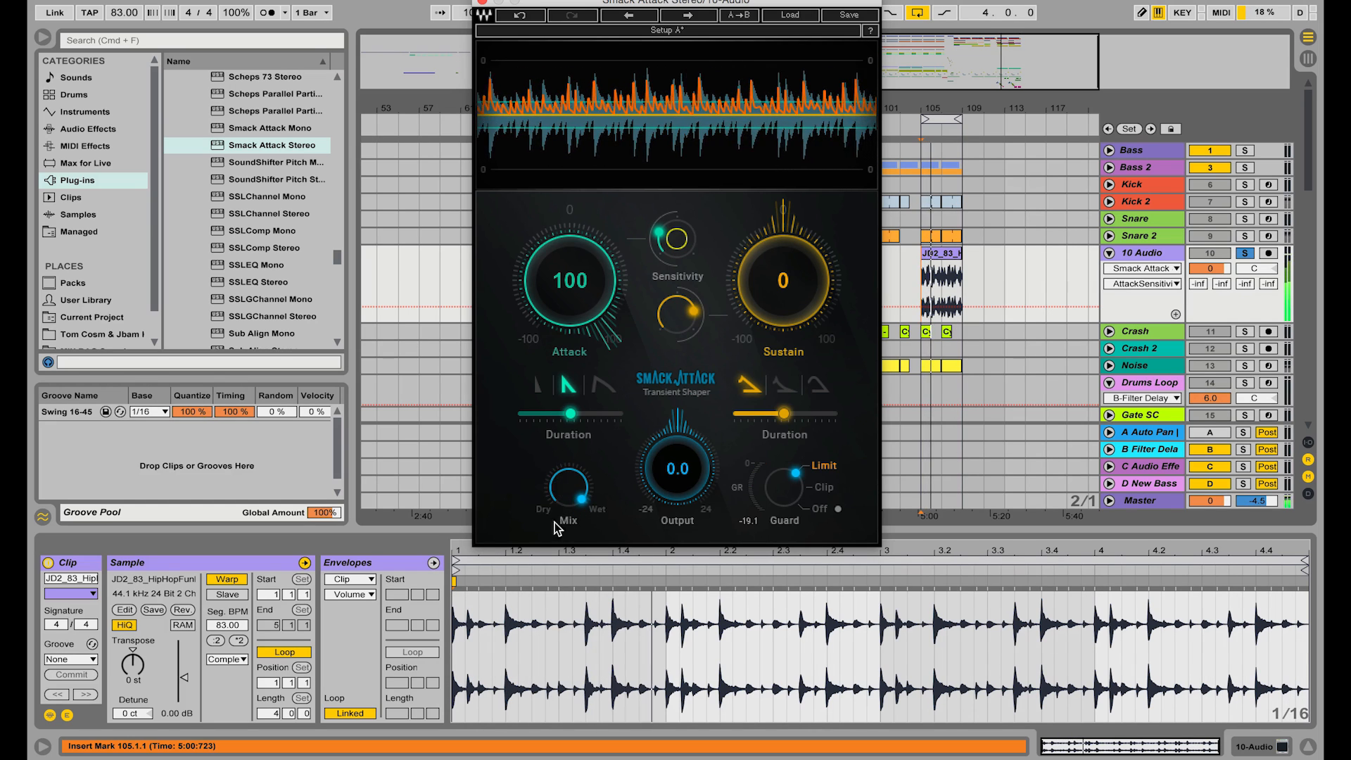
# Try out the Mix control, leaving it fully wet at 100.
pyautogui.click(563, 475)
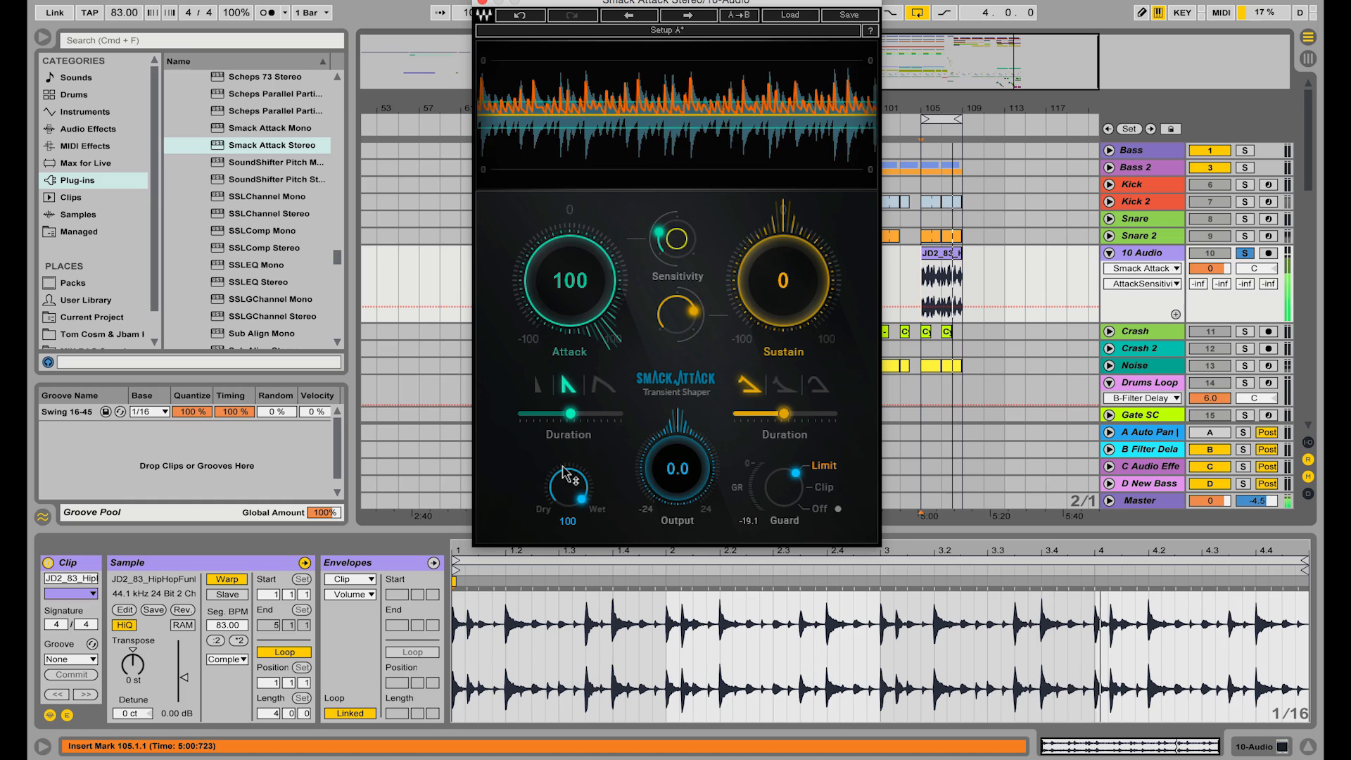
pyautogui.moveTo(569, 487)
pyautogui.mouseDown()
pyautogui.moveTo(569, 559)
pyautogui.moveTo(569, 487)
pyautogui.mouseUp()
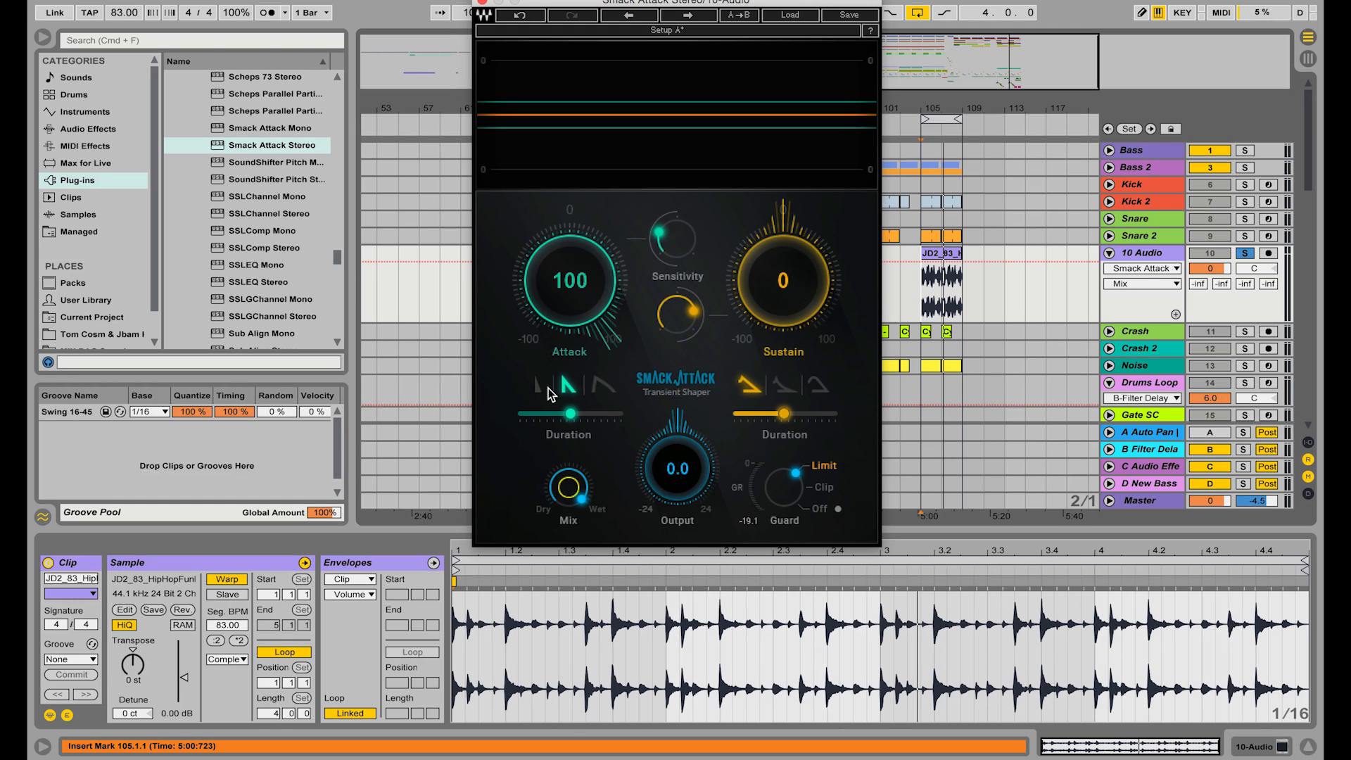
# Cycle through the three attack envelope shapes and settle on the middle one.
pyautogui.click(537, 386)
pyautogui.click(561, 388)
pyautogui.click(607, 387)
pyautogui.click(542, 391)
pyautogui.click(561, 389)
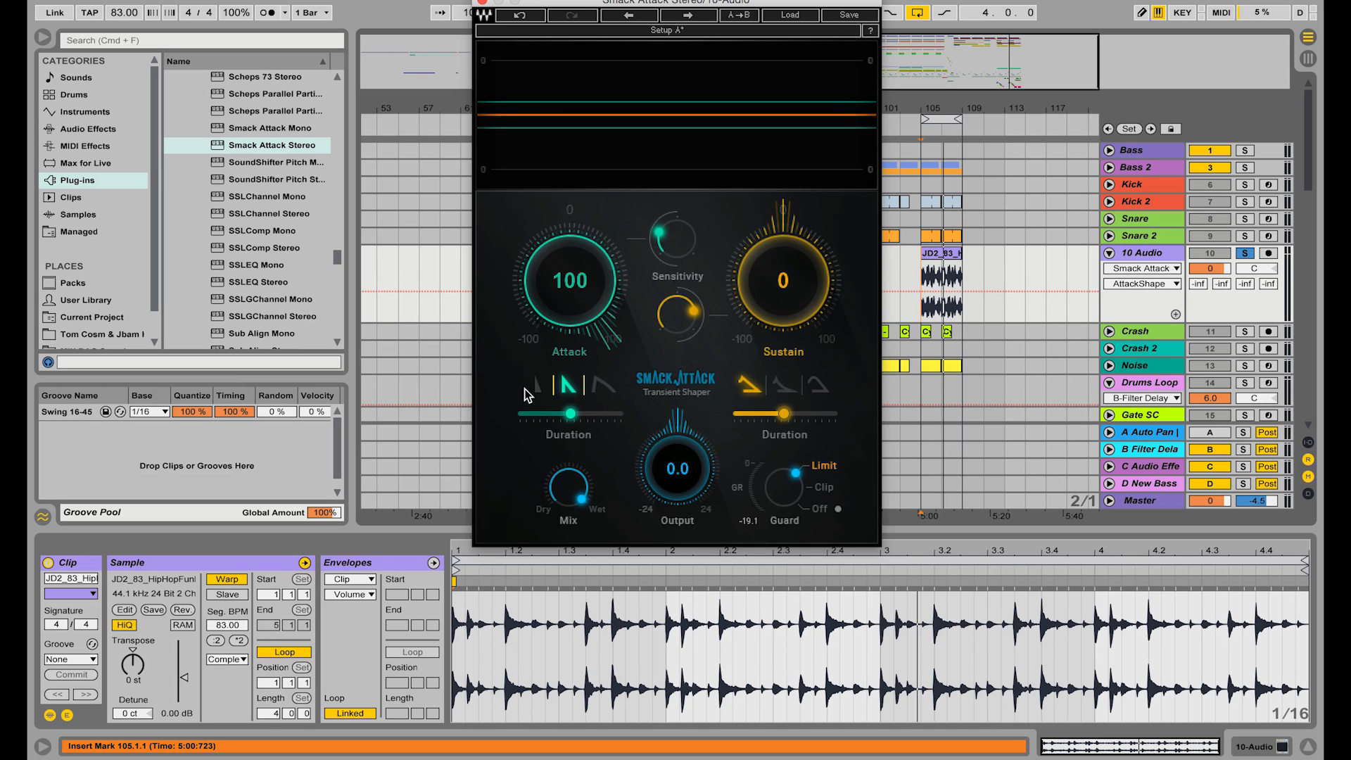
pyautogui.click(536, 391)
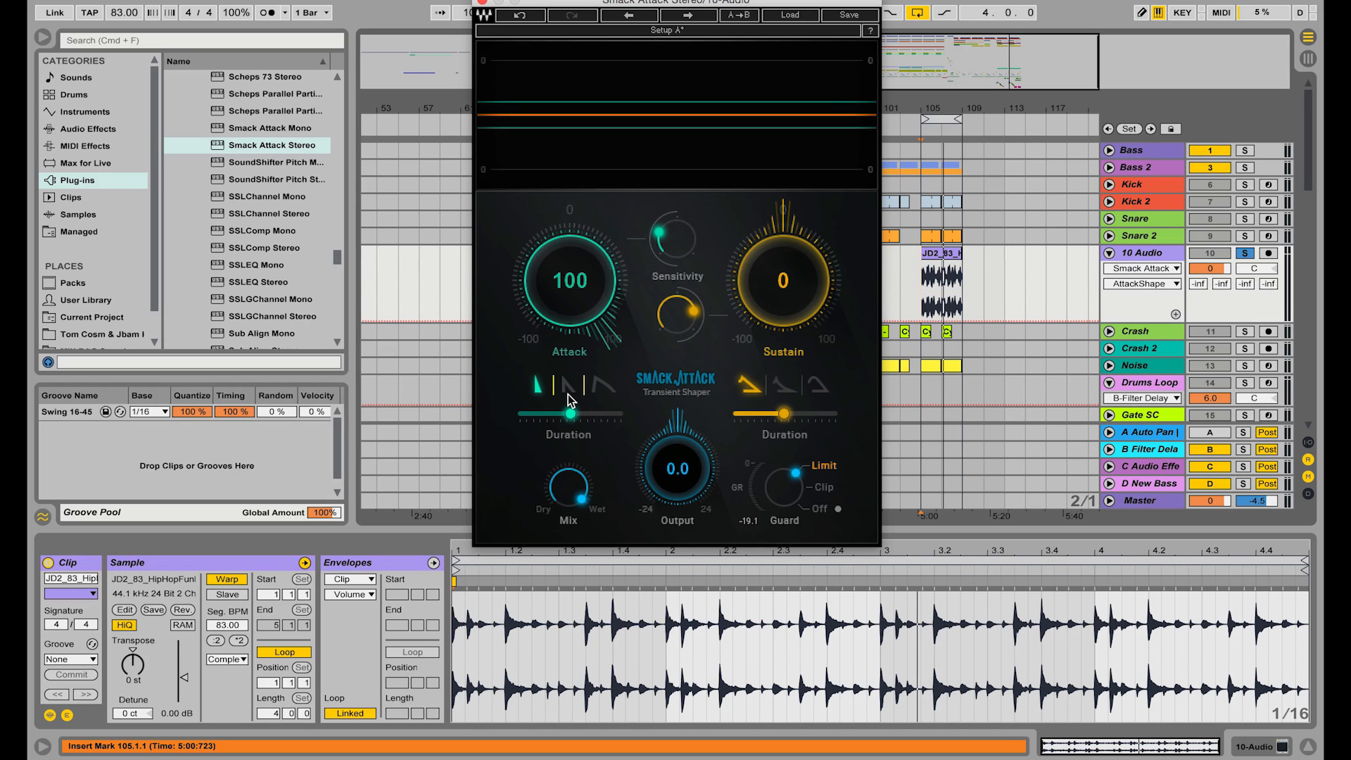
pyautogui.click(568, 395)
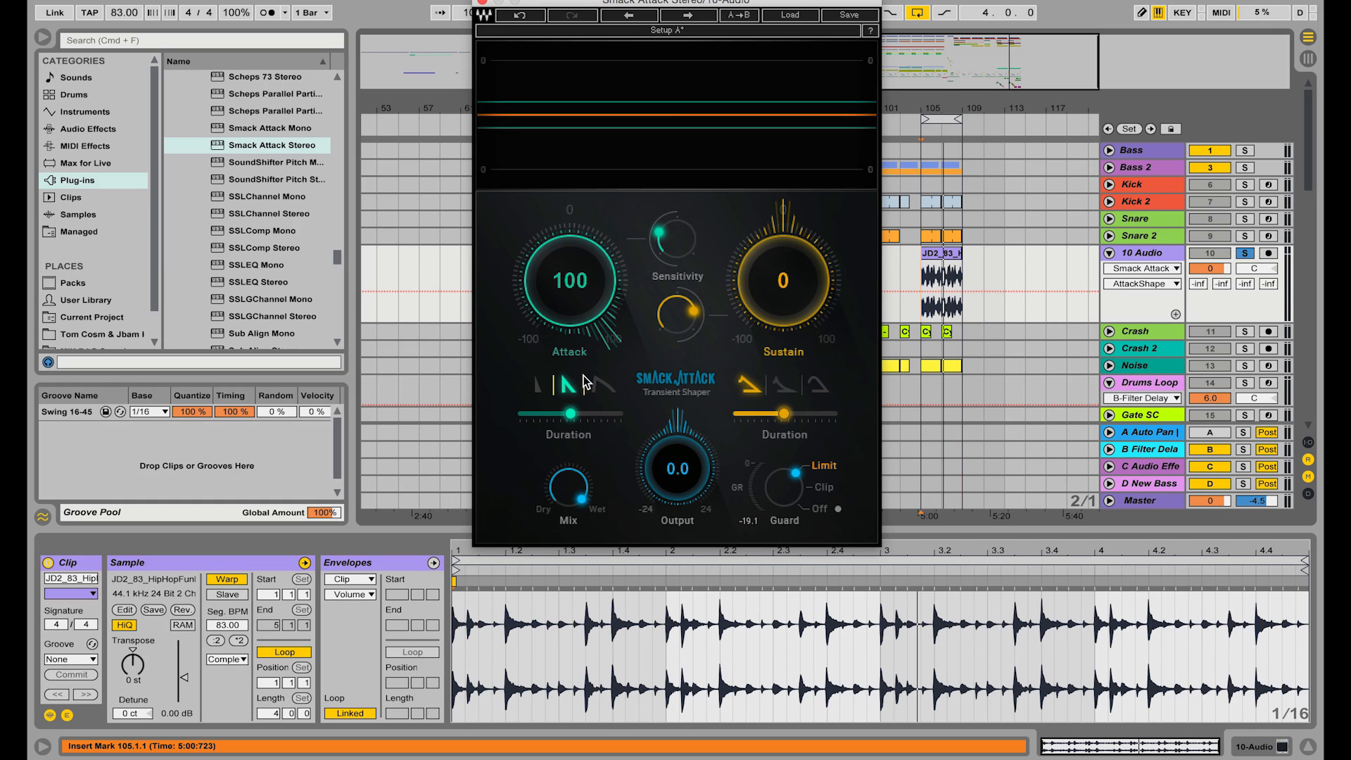
pyautogui.click(543, 388)
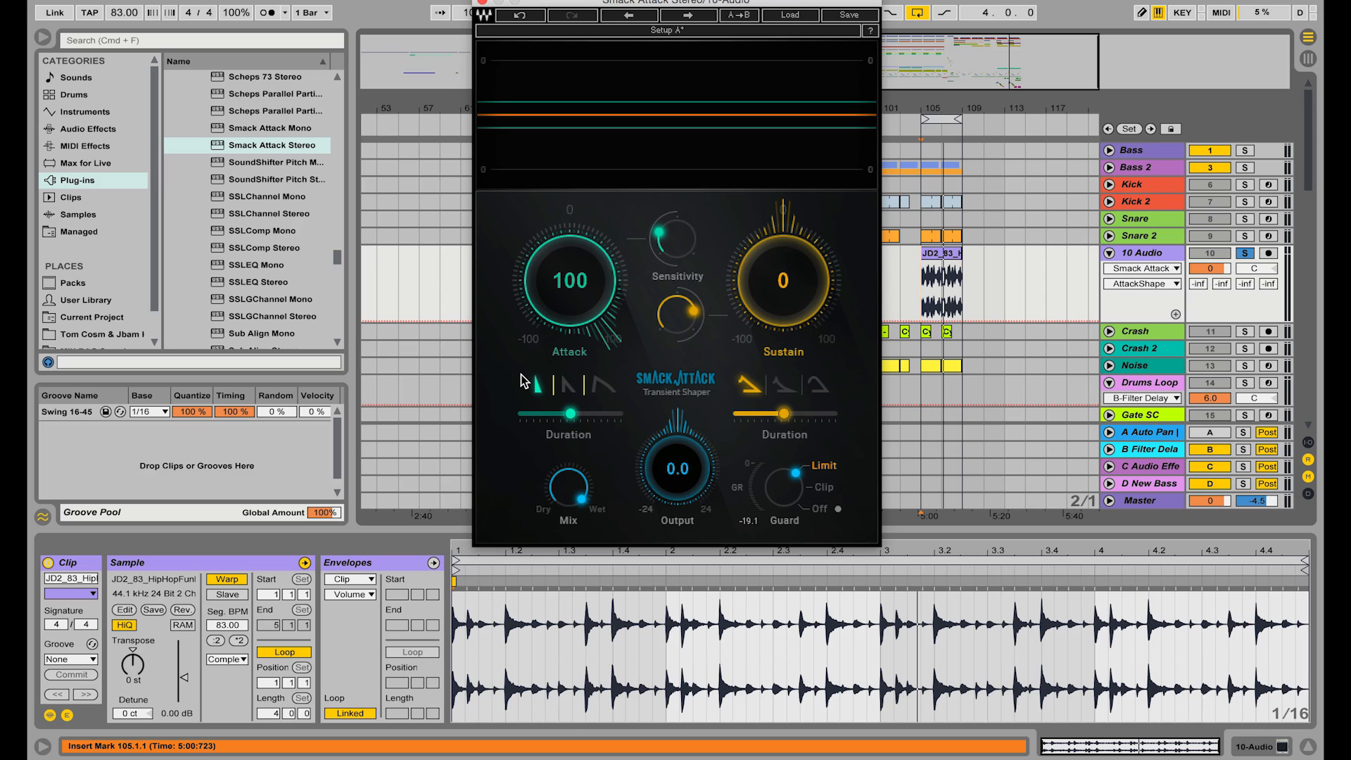
pyautogui.click(568, 395)
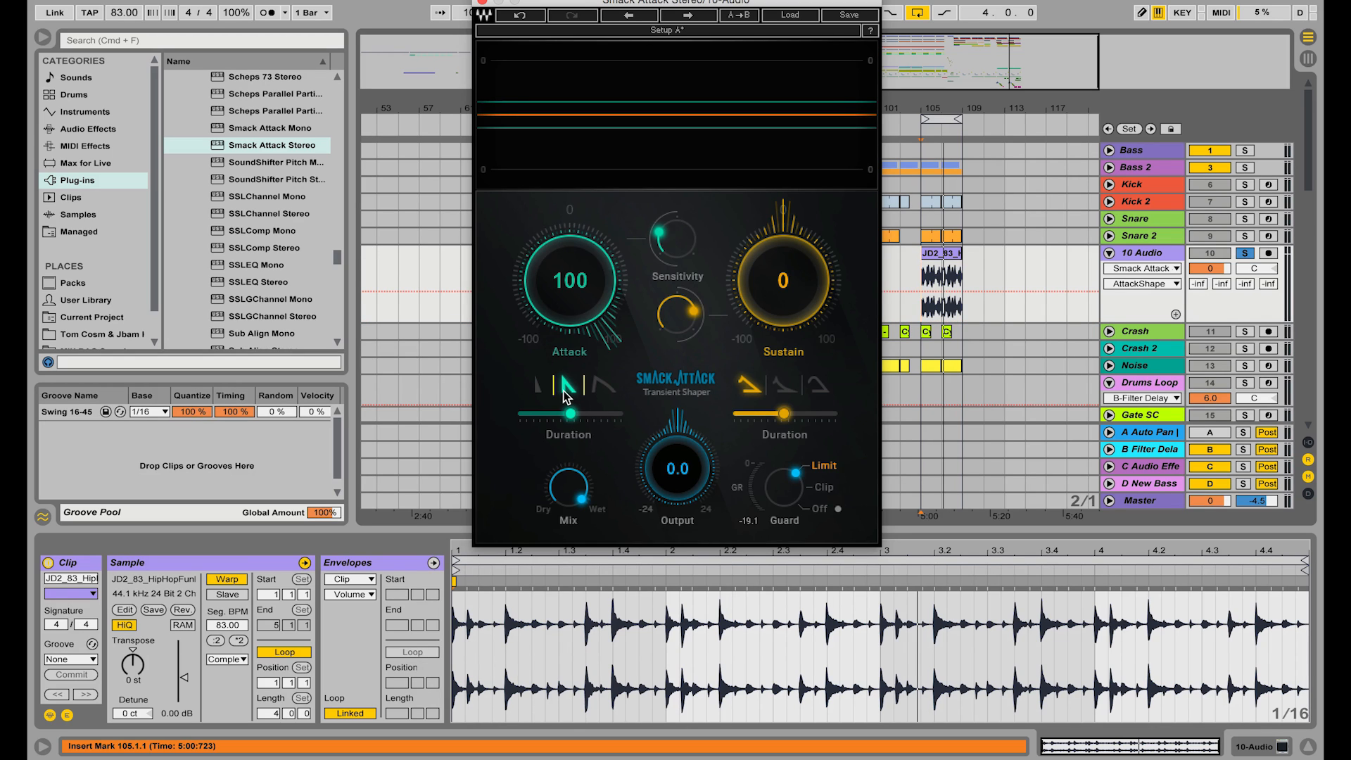
pyautogui.click(604, 388)
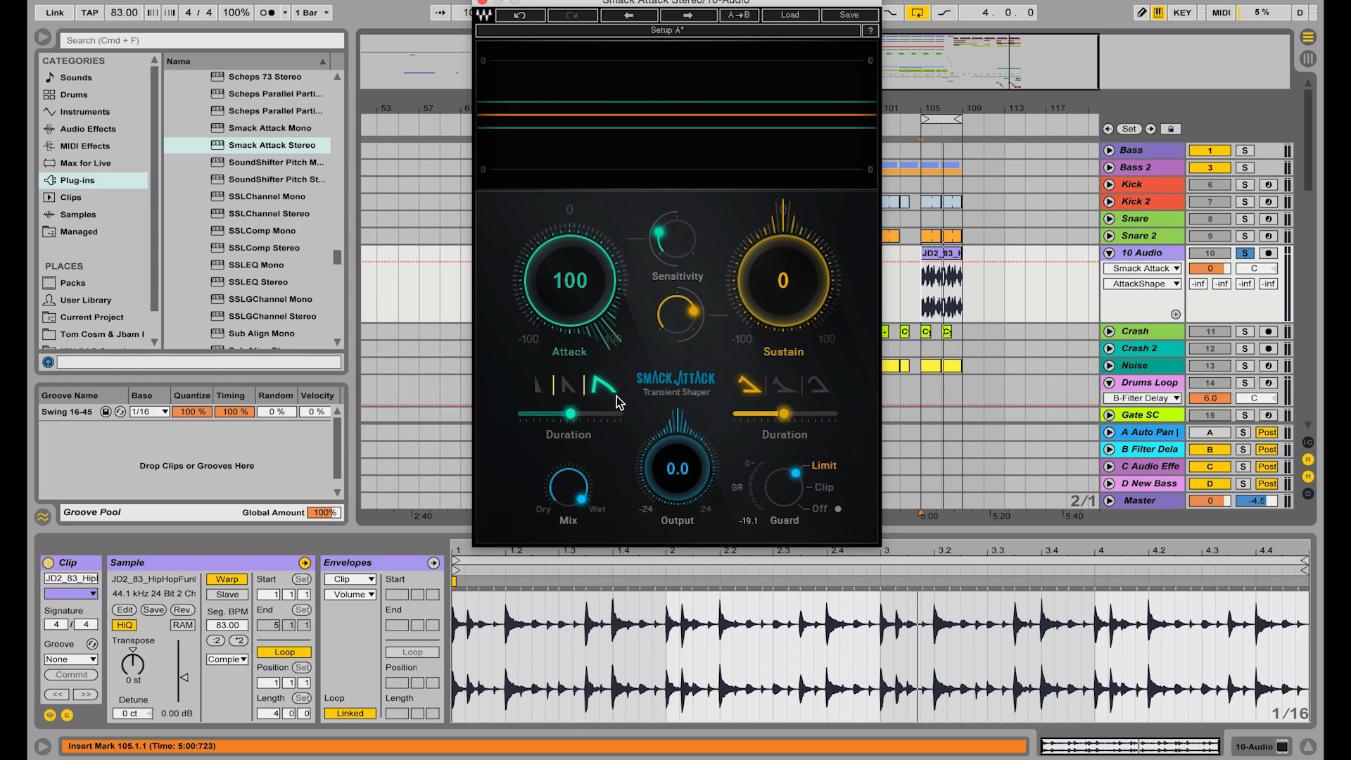
pyautogui.moveTo(603, 402)
pyautogui.click(570, 386)
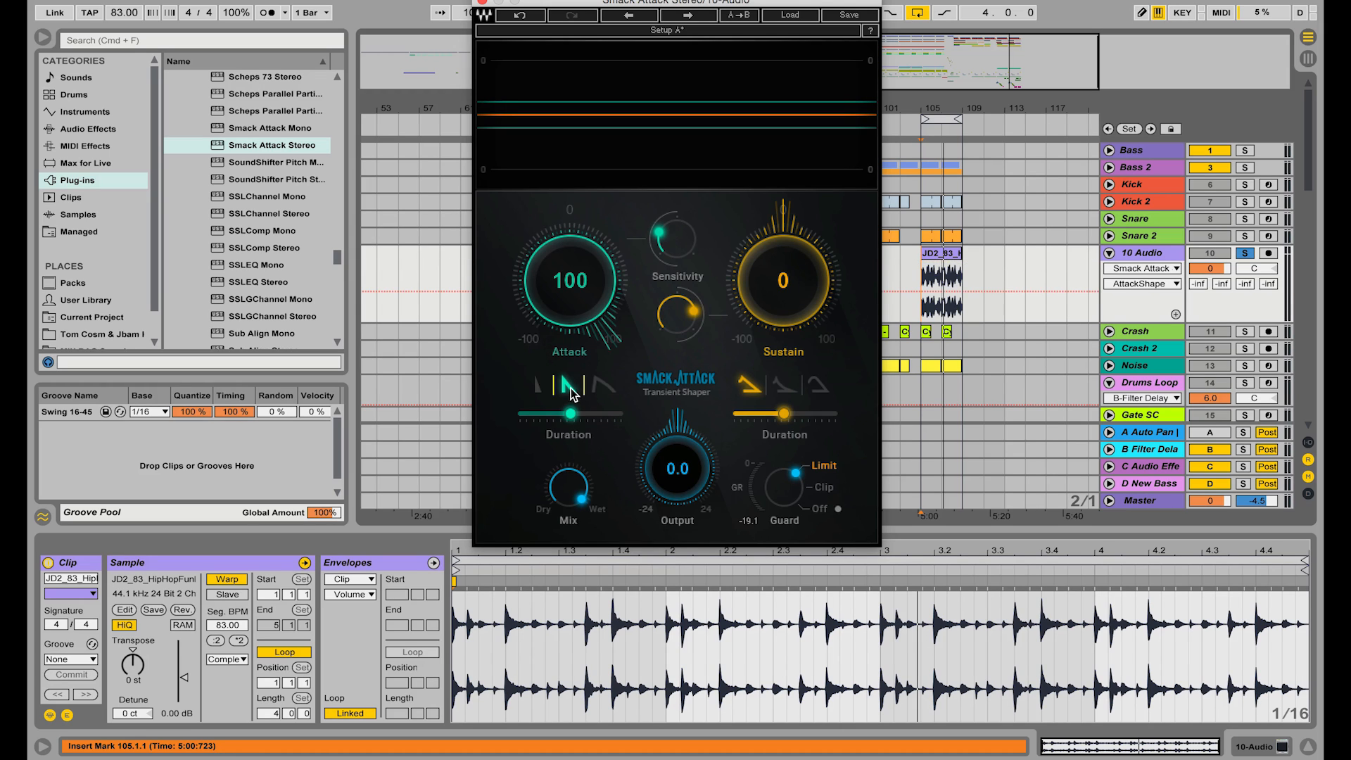
# Play the drum loop and lower the attack Sensitivity so the threshold catches only the louder peaks.
pyautogui.press('space')
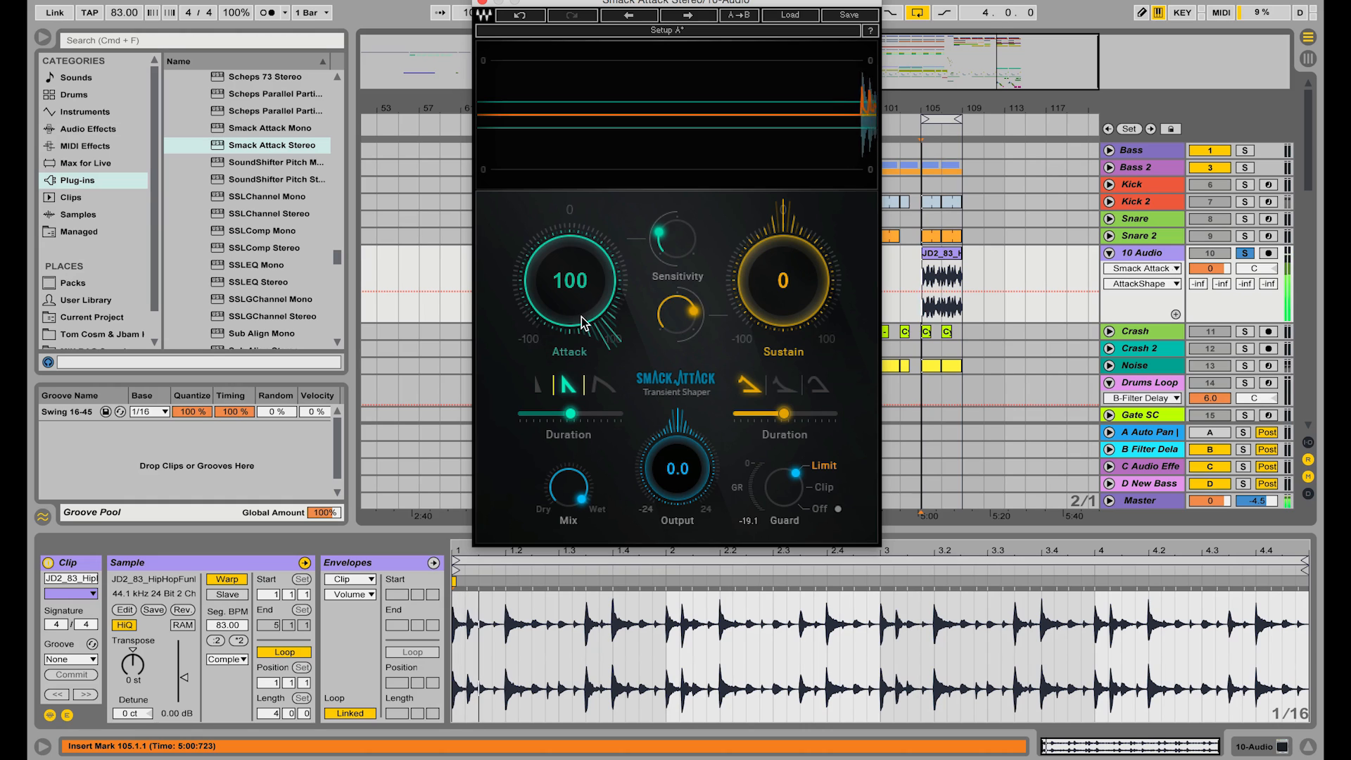
pyautogui.click(677, 238)
pyautogui.moveTo(677, 238); pyautogui.dragTo(672, 245)
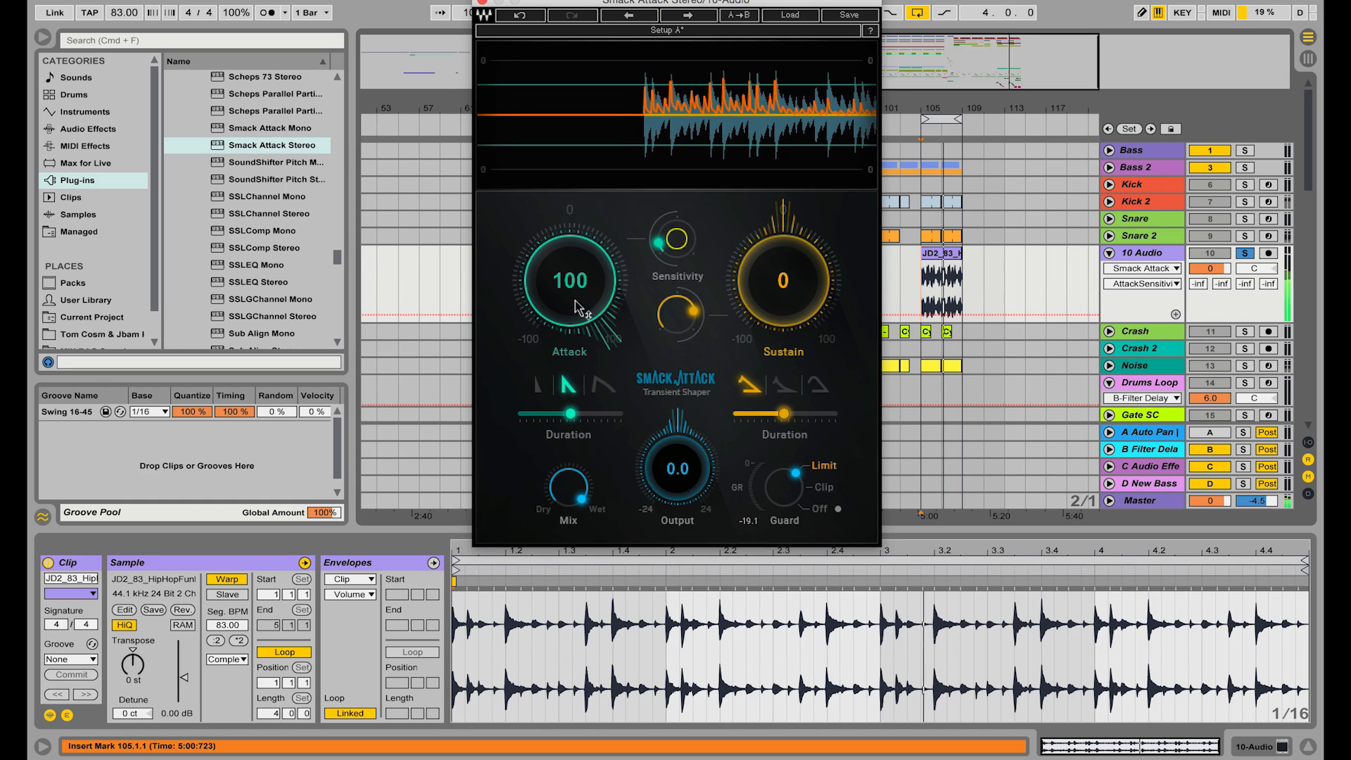
# Switch the attack envelope to the narrowest shape and shorten the attack Duration slightly.
pyautogui.click(554, 397)
pyautogui.moveTo(571, 414); pyautogui.dragTo(567, 416)
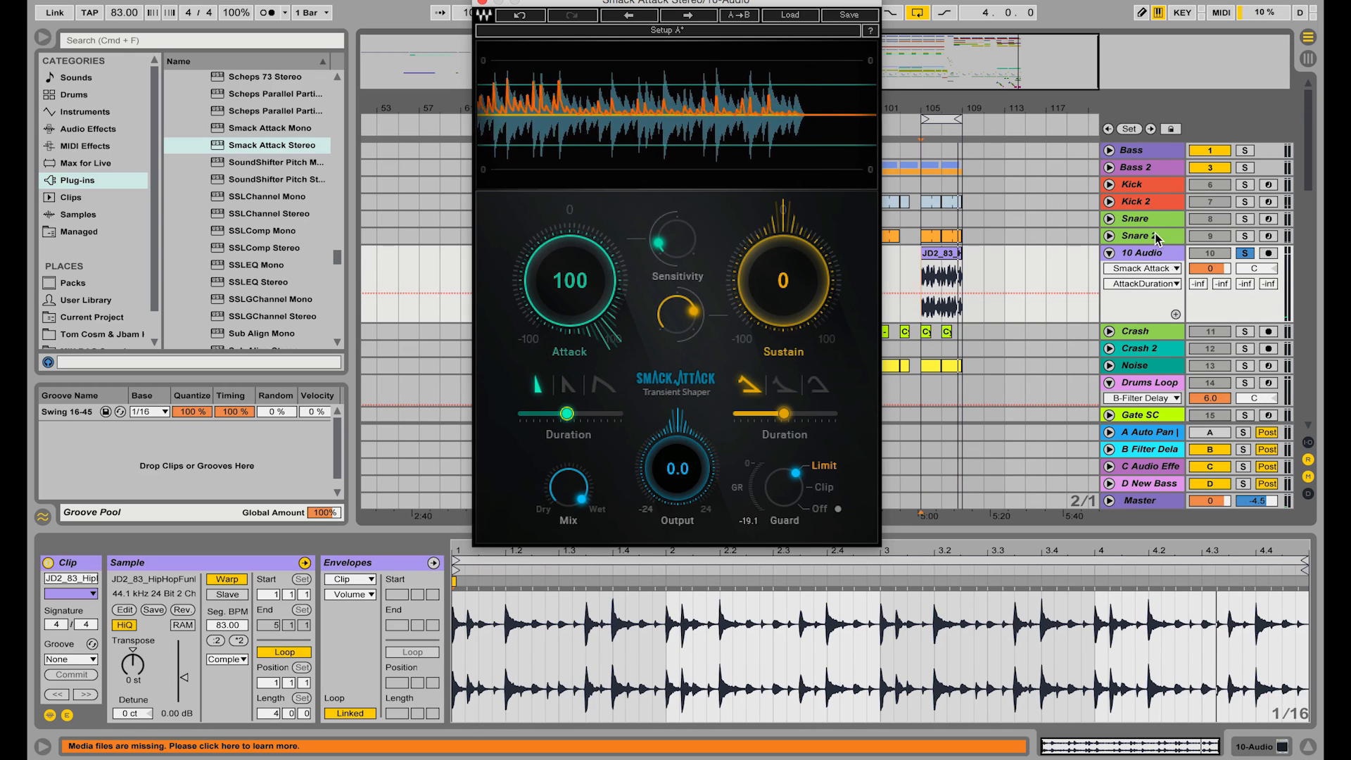
# Load Smack Attack Stereo onto the Snare 2 track, solo the track and start playback.
pyautogui.click(975, 237)
pyautogui.doubleClick(273, 146)
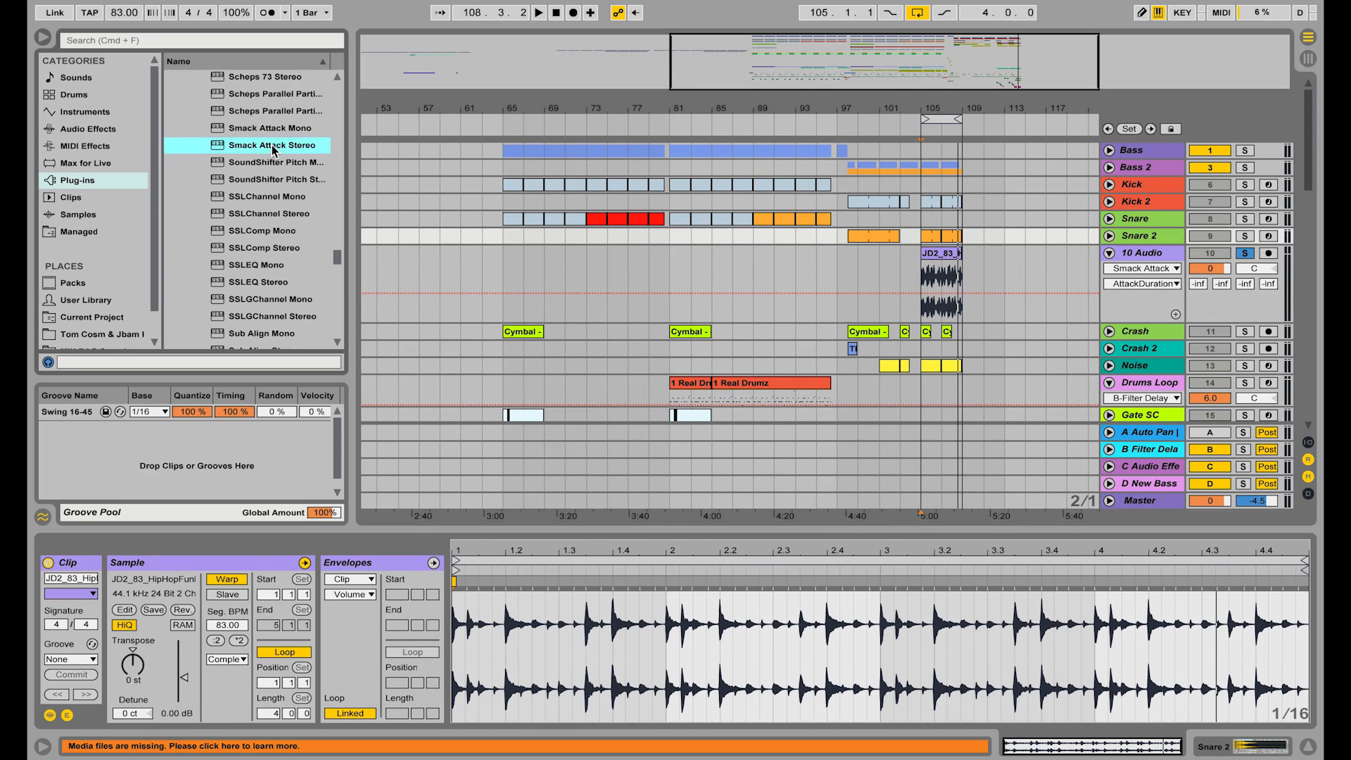
pyautogui.click(1245, 237)
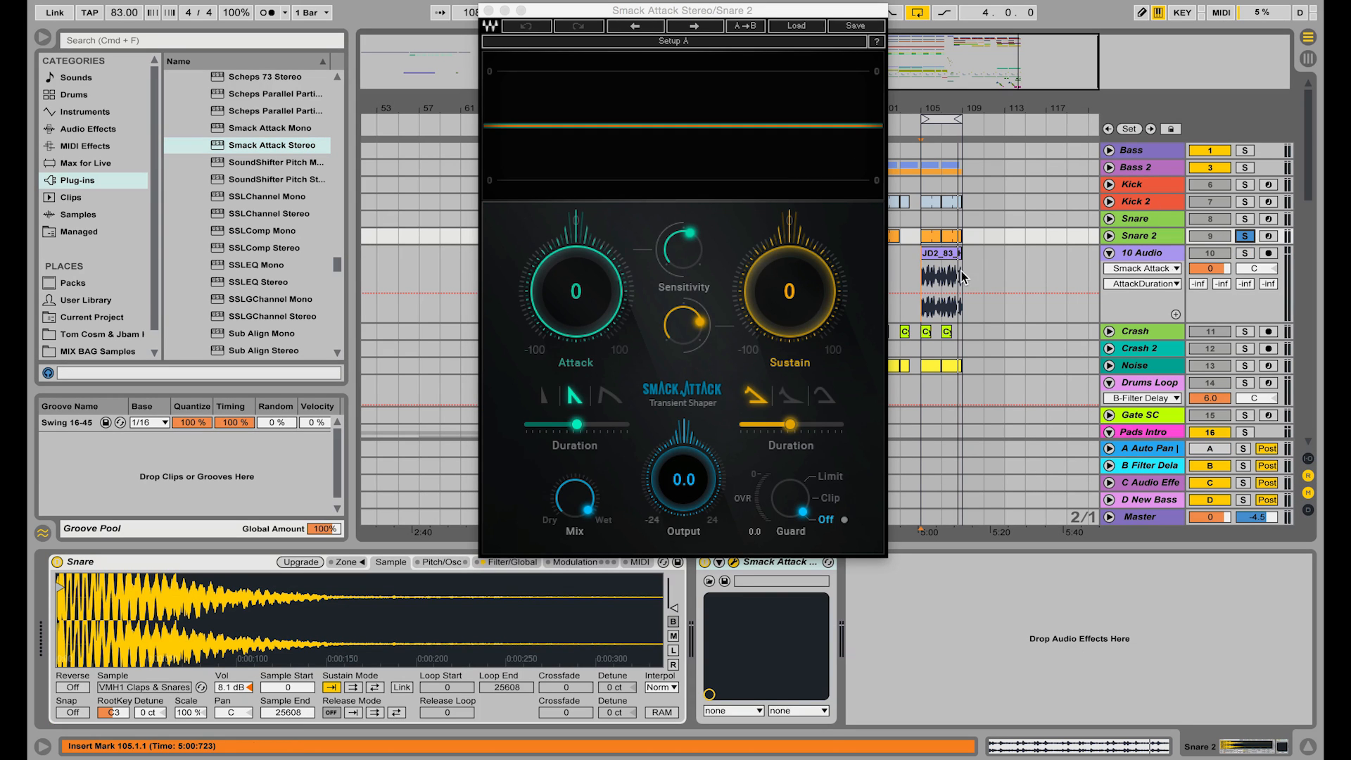
pyautogui.press('space')
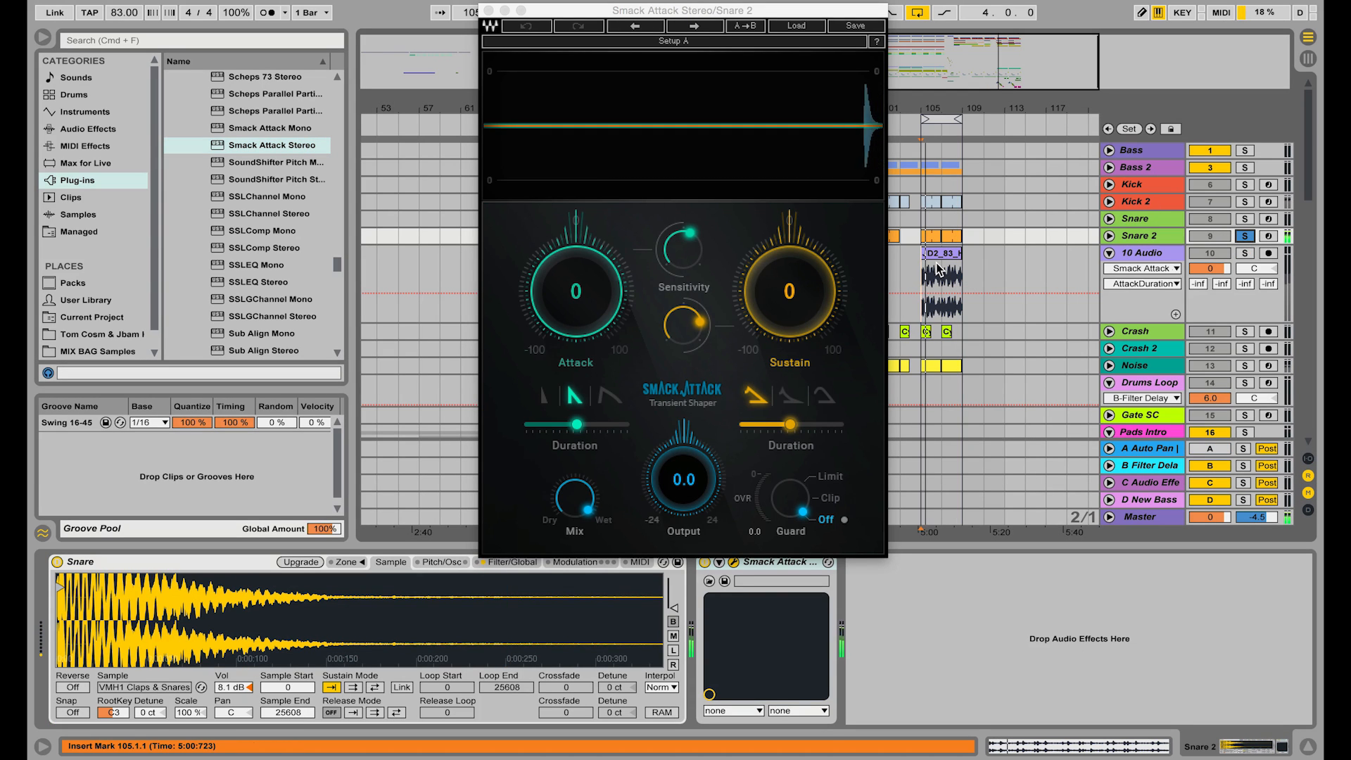
# Unsolo Snare 2 to hear the full mix, mute the 10 Audio track and solo Snare 2 again.
pyautogui.click(1245, 237)
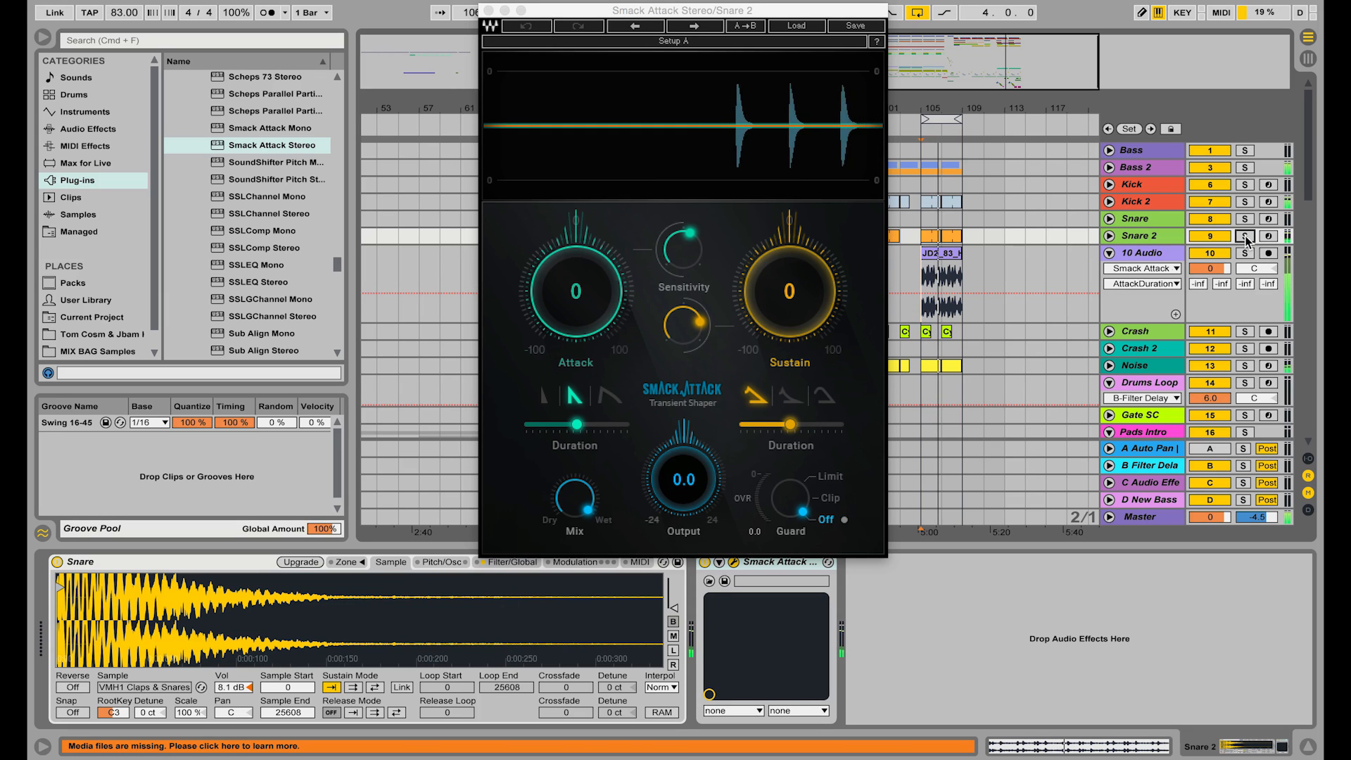
pyautogui.click(1217, 253)
pyautogui.click(1250, 237)
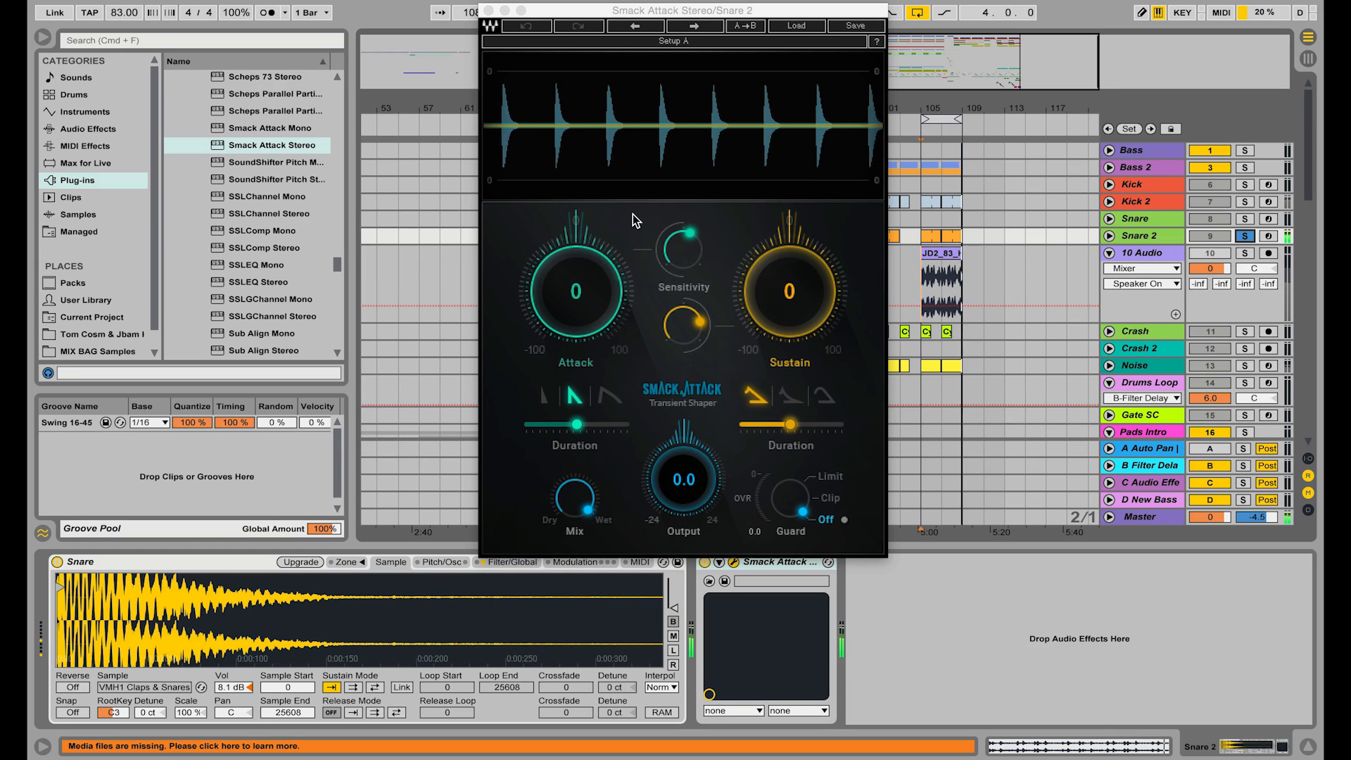
# Raise the snare's Attack to 61 and lower the attack Sensitivity so the threshold sits on the hits.
pyautogui.click(590, 296)
pyautogui.moveTo(589, 296); pyautogui.dragTo(590, 262)
pyautogui.moveTo(679, 249); pyautogui.dragTo(680, 293)
pyautogui.moveTo(574, 293); pyautogui.dragTo(574, 254)
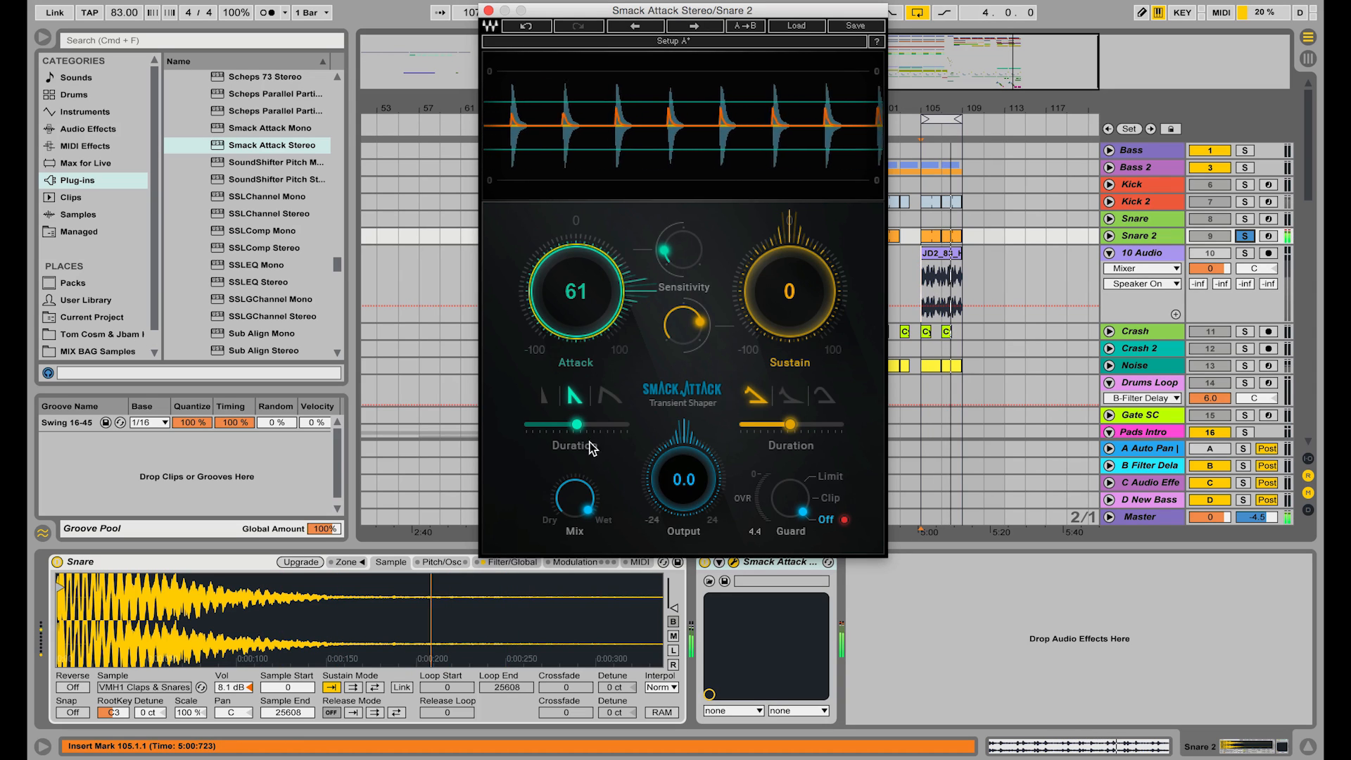
# Sweep the attack Duration up to 500 and down to 0.57, ending slightly above the midpoint.
pyautogui.moveTo(577, 426); pyautogui.dragTo(603, 424)
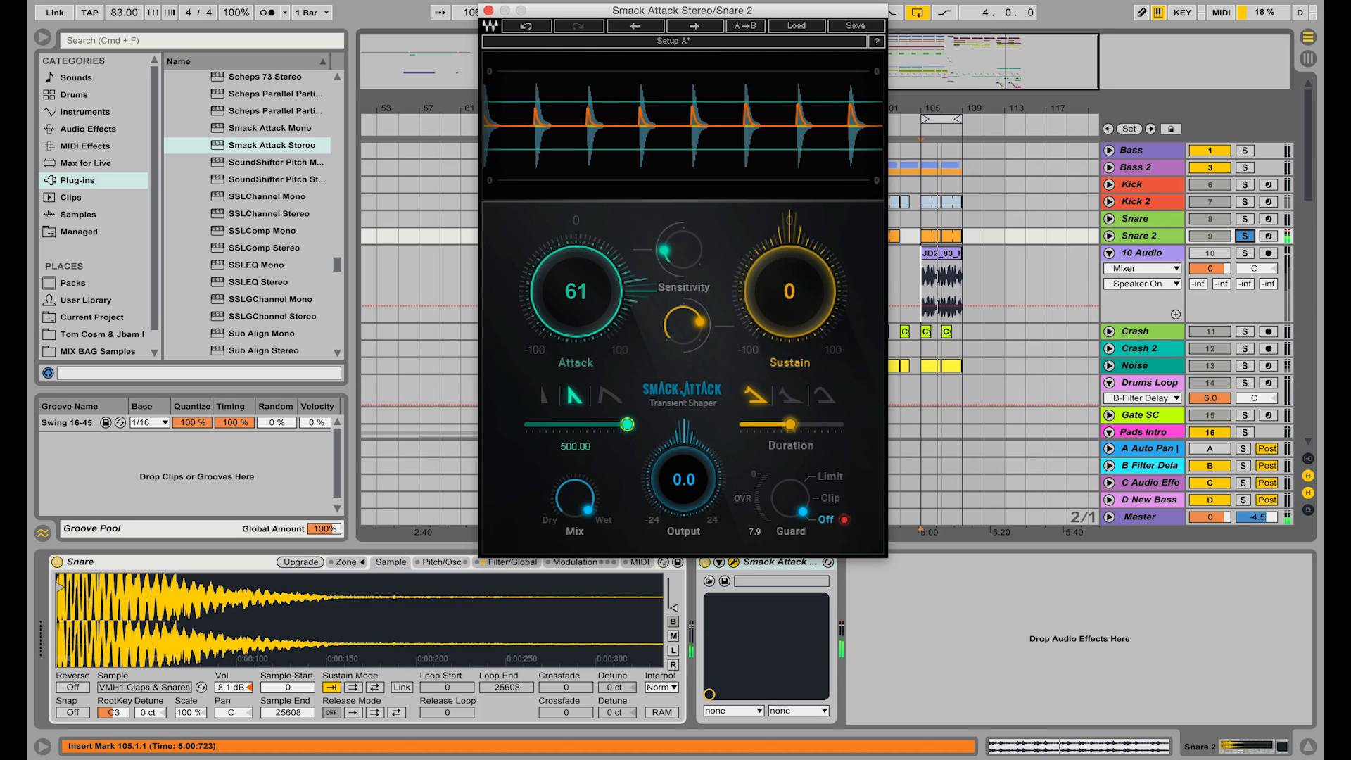
pyautogui.moveTo(569, 425); pyautogui.dragTo(538, 424)
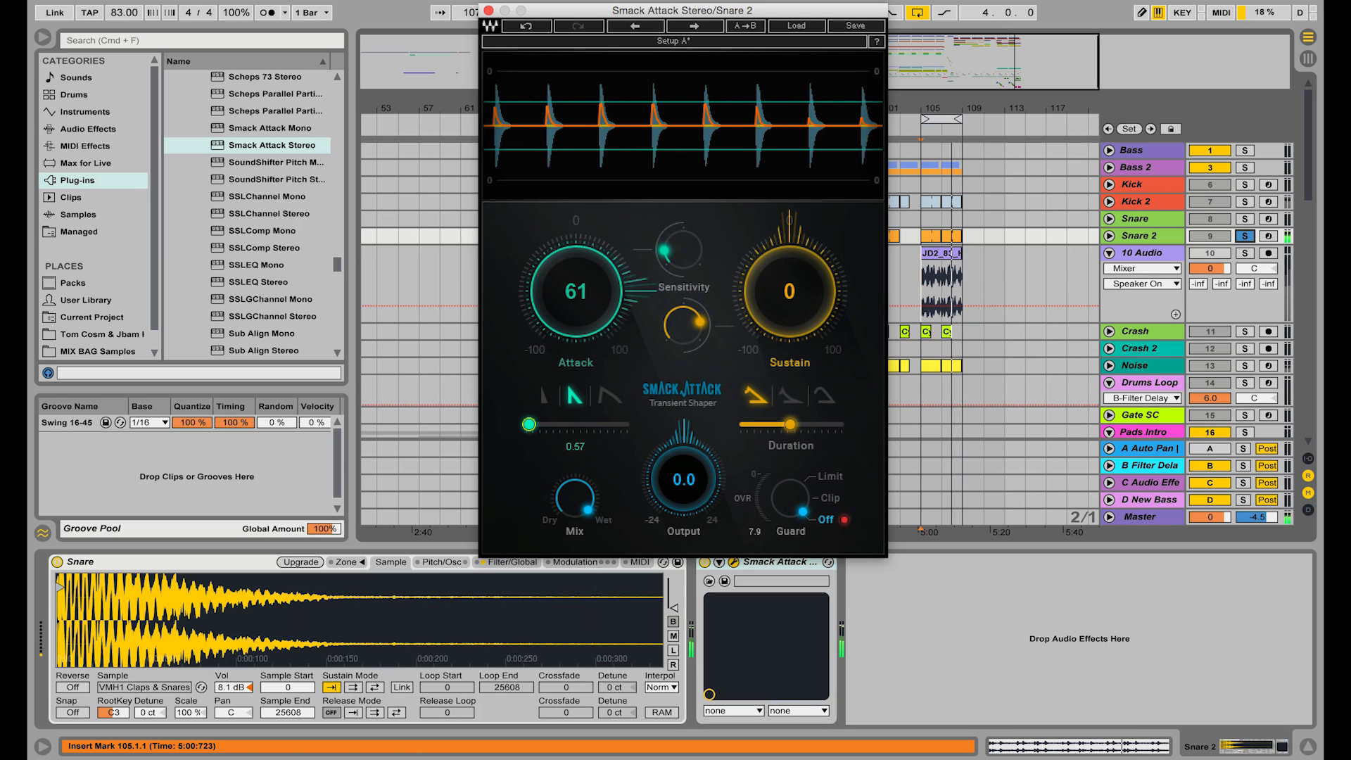
pyautogui.moveTo(538, 424); pyautogui.dragTo(533, 413)
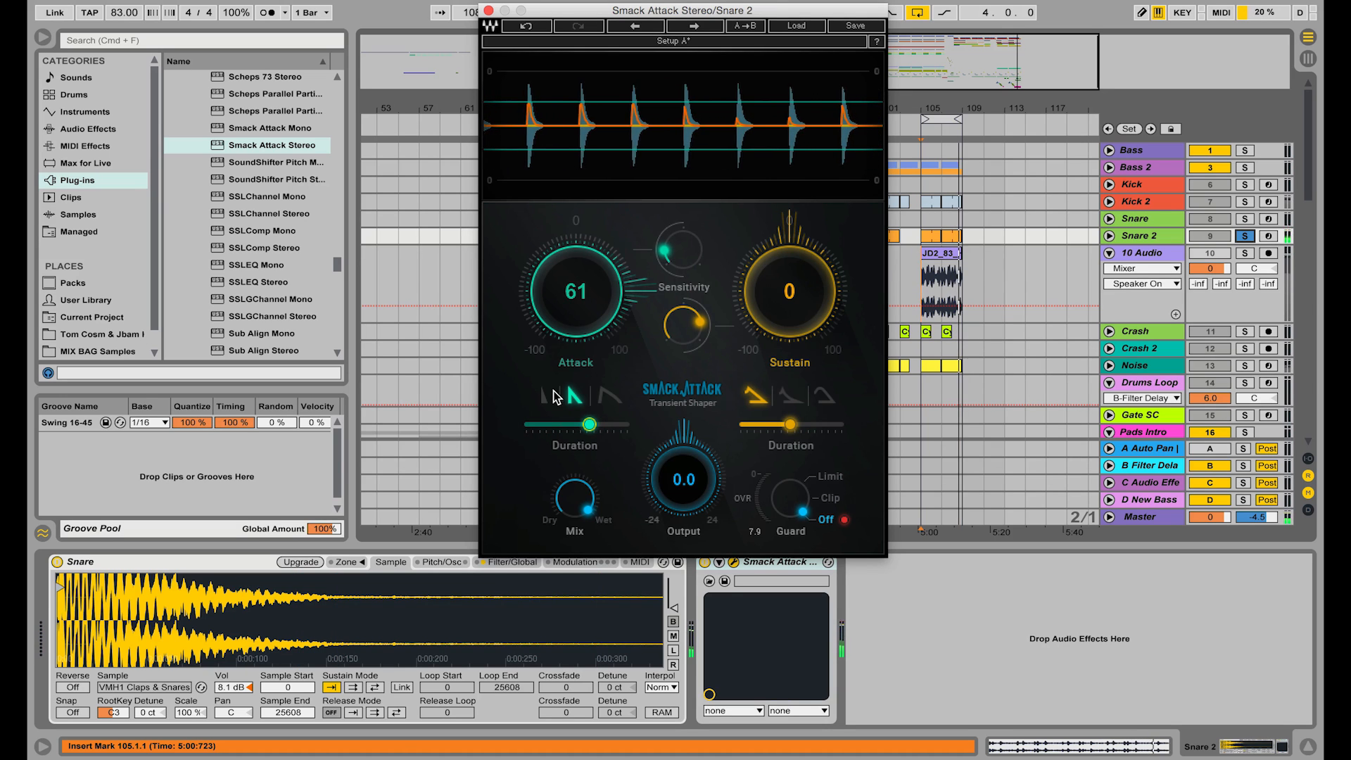
# Try the narrowest attack envelope shape with the Duration shortened to 4.04.
pyautogui.click(554, 397)
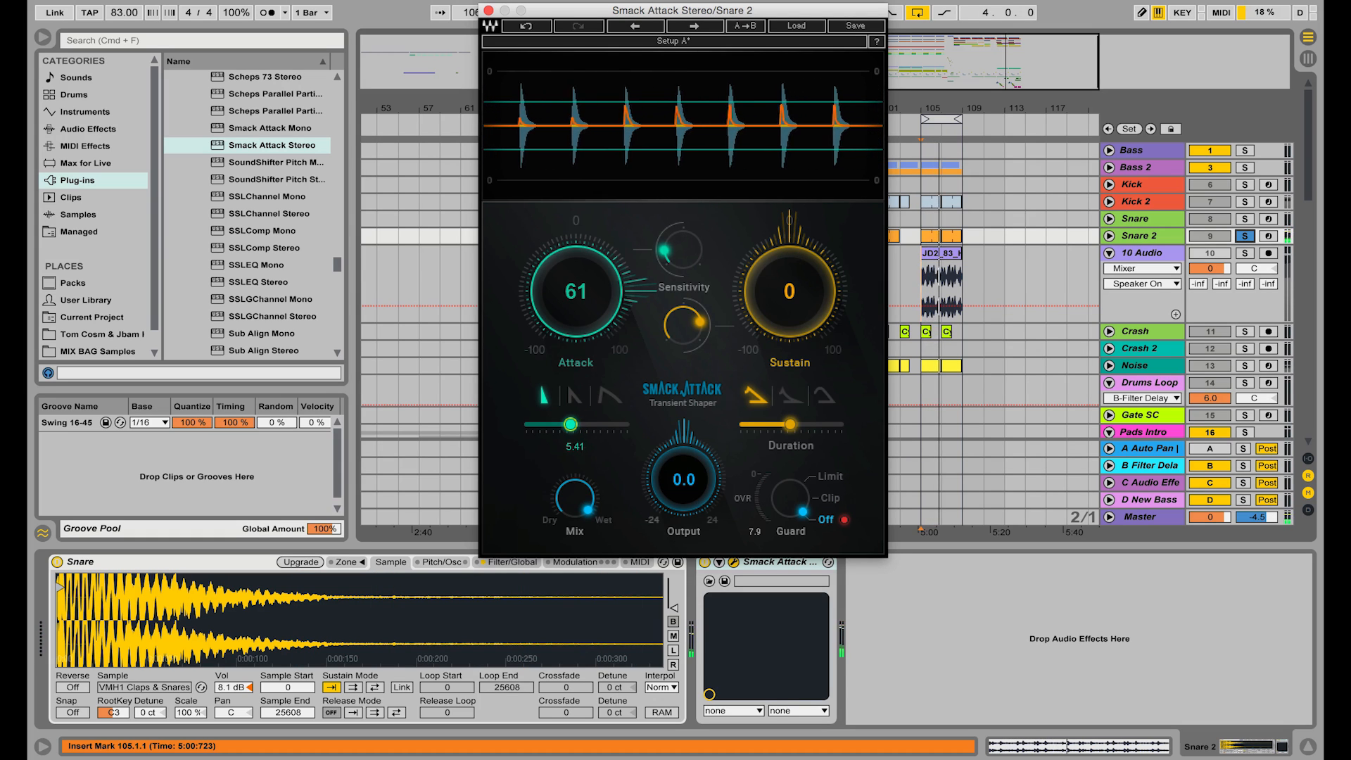
pyautogui.moveTo(566, 424); pyautogui.dragTo(564, 424)
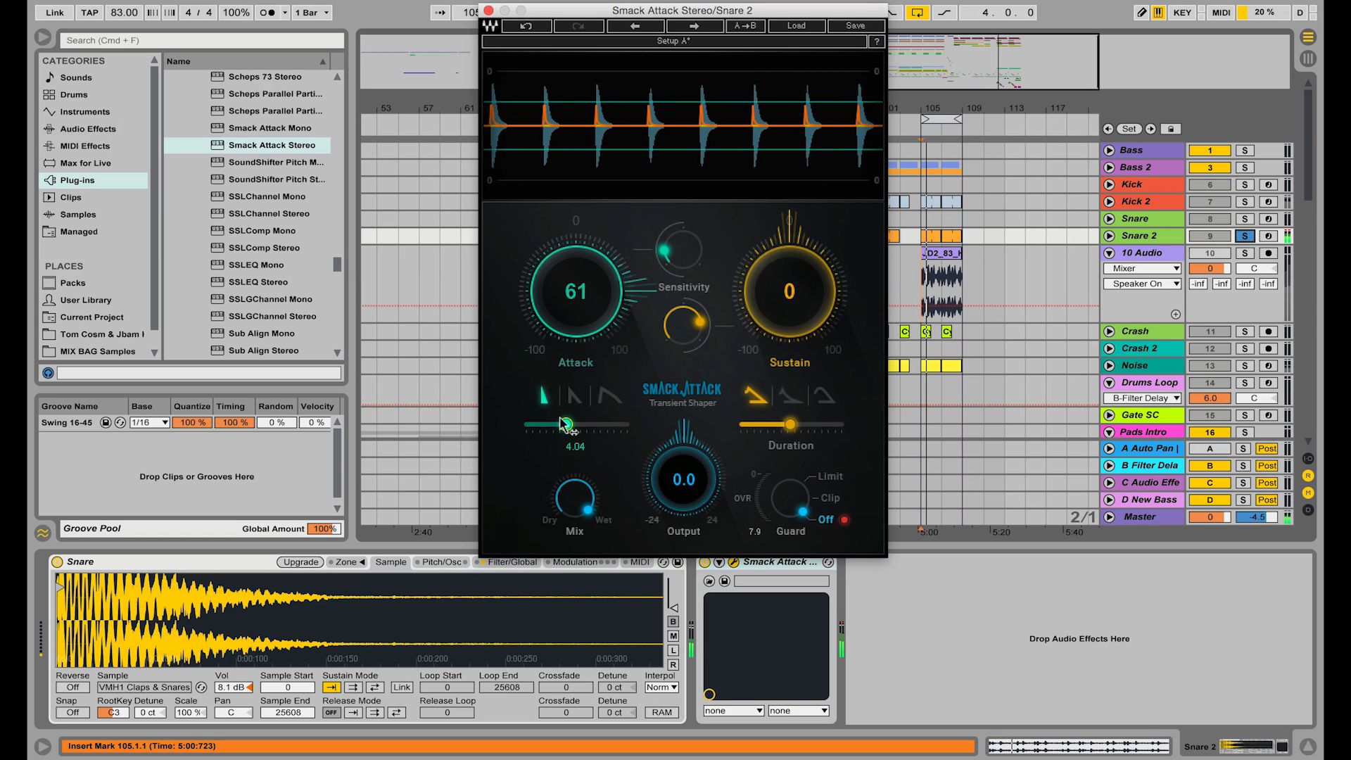
# Try the widest attack envelope shape with a longer Duration and a higher attack Sensitivity.
pyautogui.click(610, 398)
pyautogui.moveTo(581, 423)
pyautogui.mouseDown()
pyautogui.moveTo(548, 424)
pyautogui.moveTo(600, 424)
pyautogui.mouseUp()
pyautogui.moveTo(683, 250); pyautogui.dragTo(683, 212)
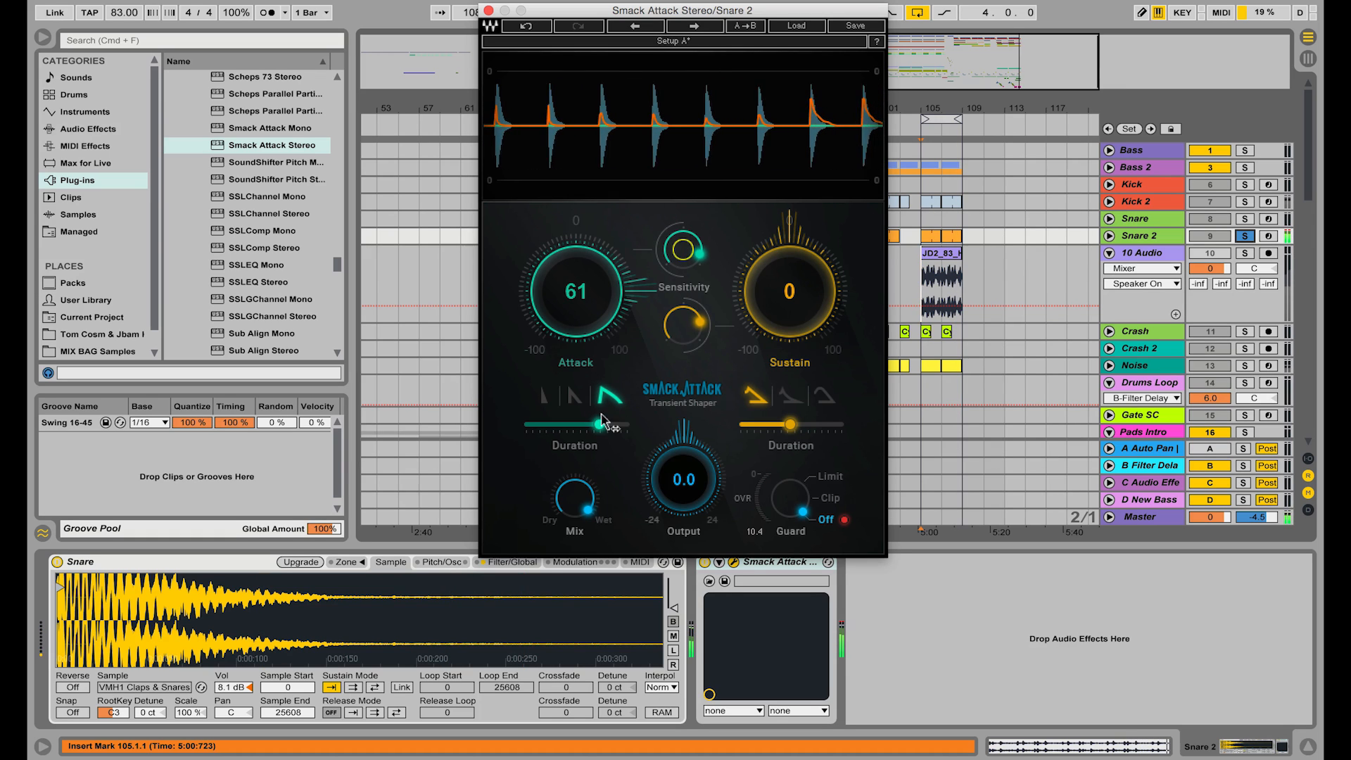
# Switch the attack envelope back to the middle shape and bring its Duration down to the midpoint.
pyautogui.click(574, 396)
pyautogui.moveTo(599, 424); pyautogui.dragTo(590, 425)
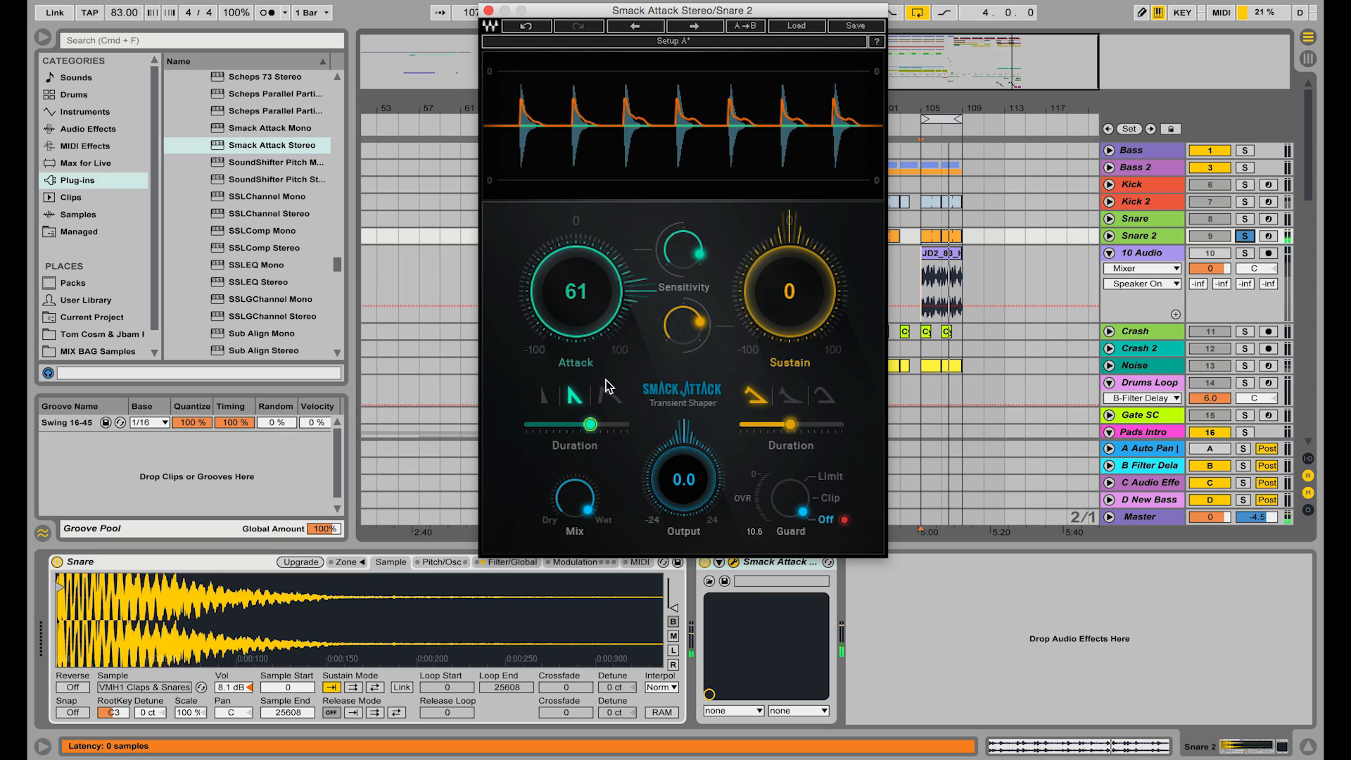
pyautogui.click(577, 427)
# Take Attack down to -1 and gradually raise Sustain through 17 and 41 to 100.
pyautogui.moveTo(594, 308); pyautogui.dragTo(594, 353)
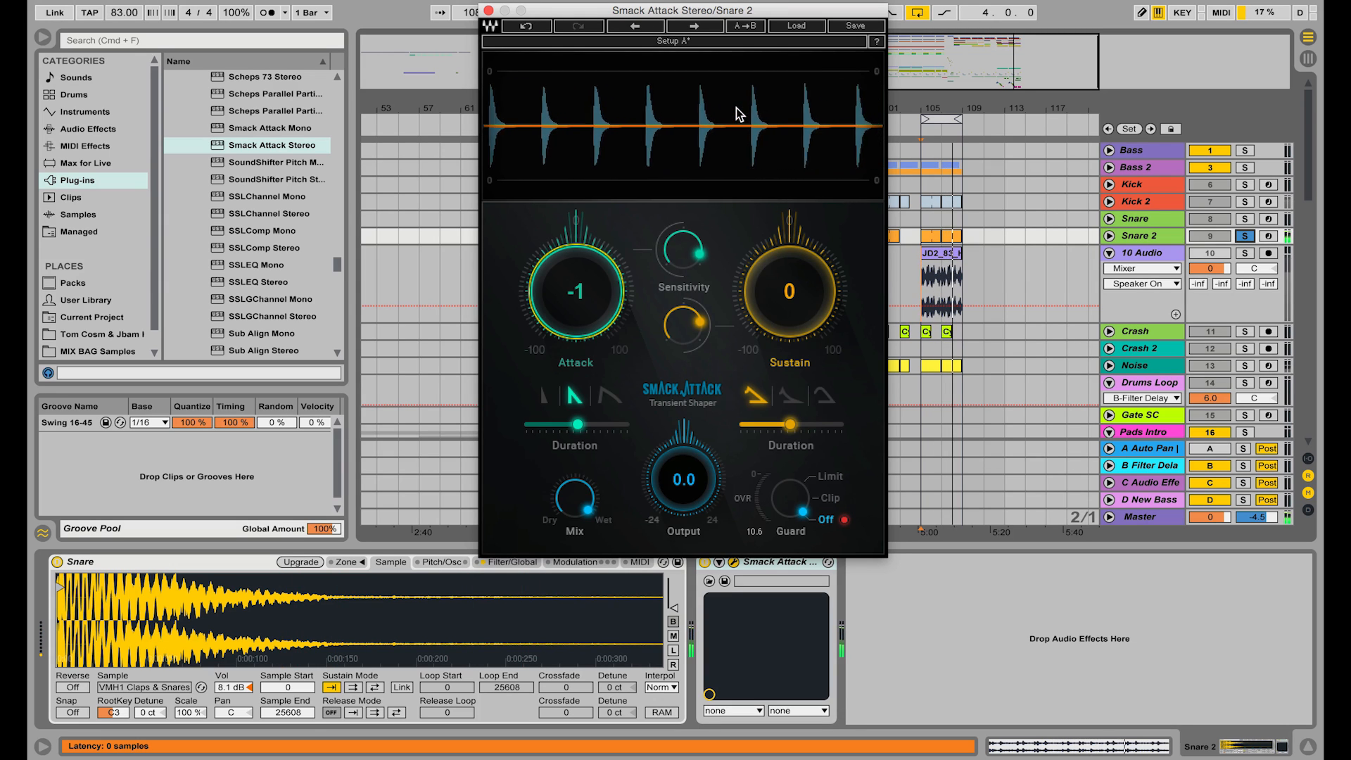
pyautogui.moveTo(790, 292); pyautogui.dragTo(790, 269)
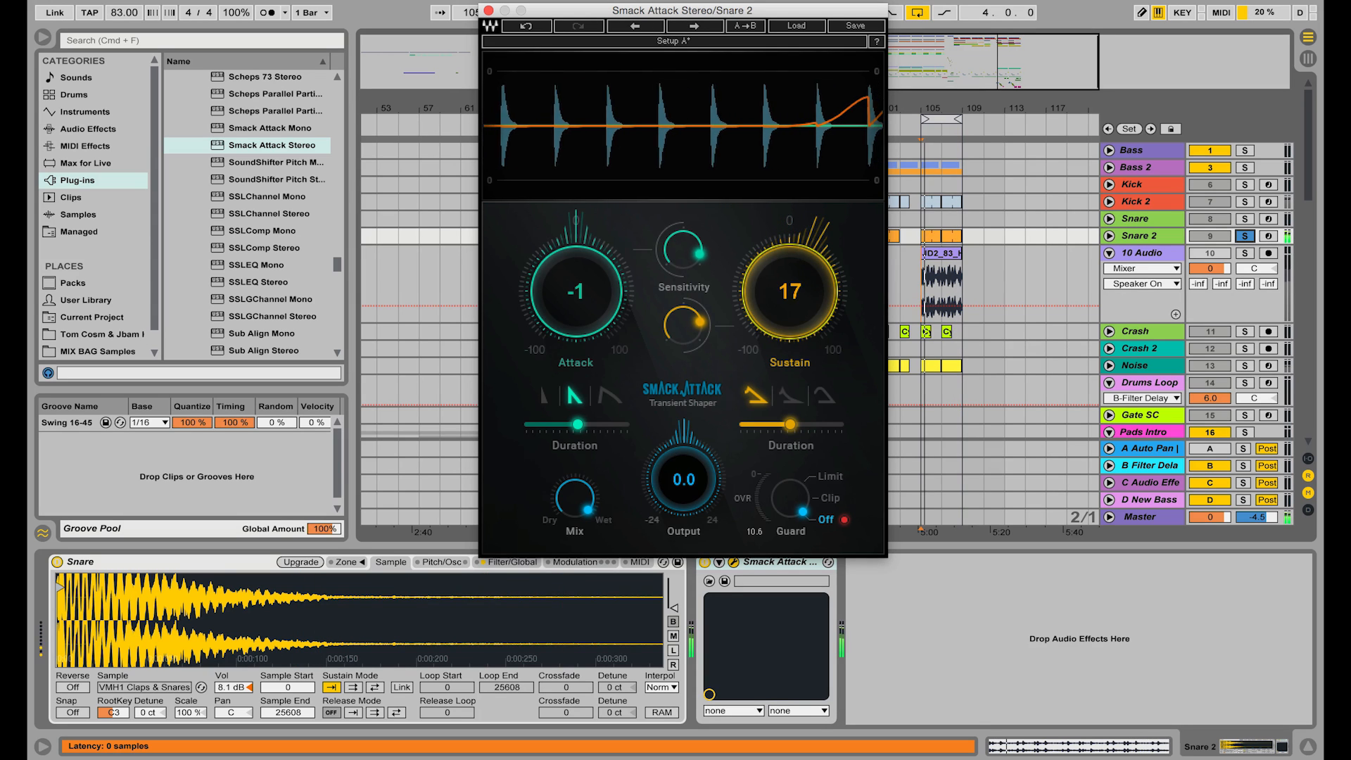
pyautogui.moveTo(789, 229); pyautogui.dragTo(790, 176)
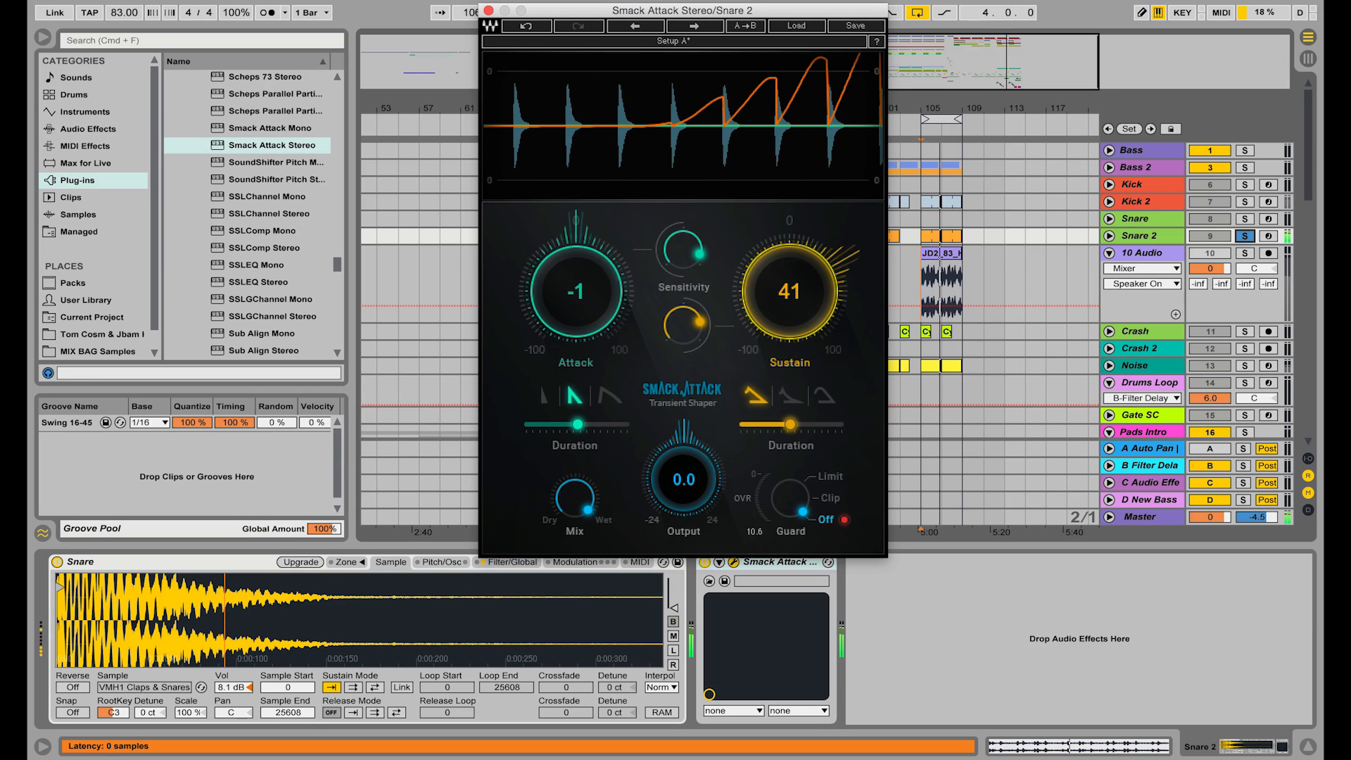
pyautogui.moveTo(790, 129); pyautogui.dragTo(789, 10)
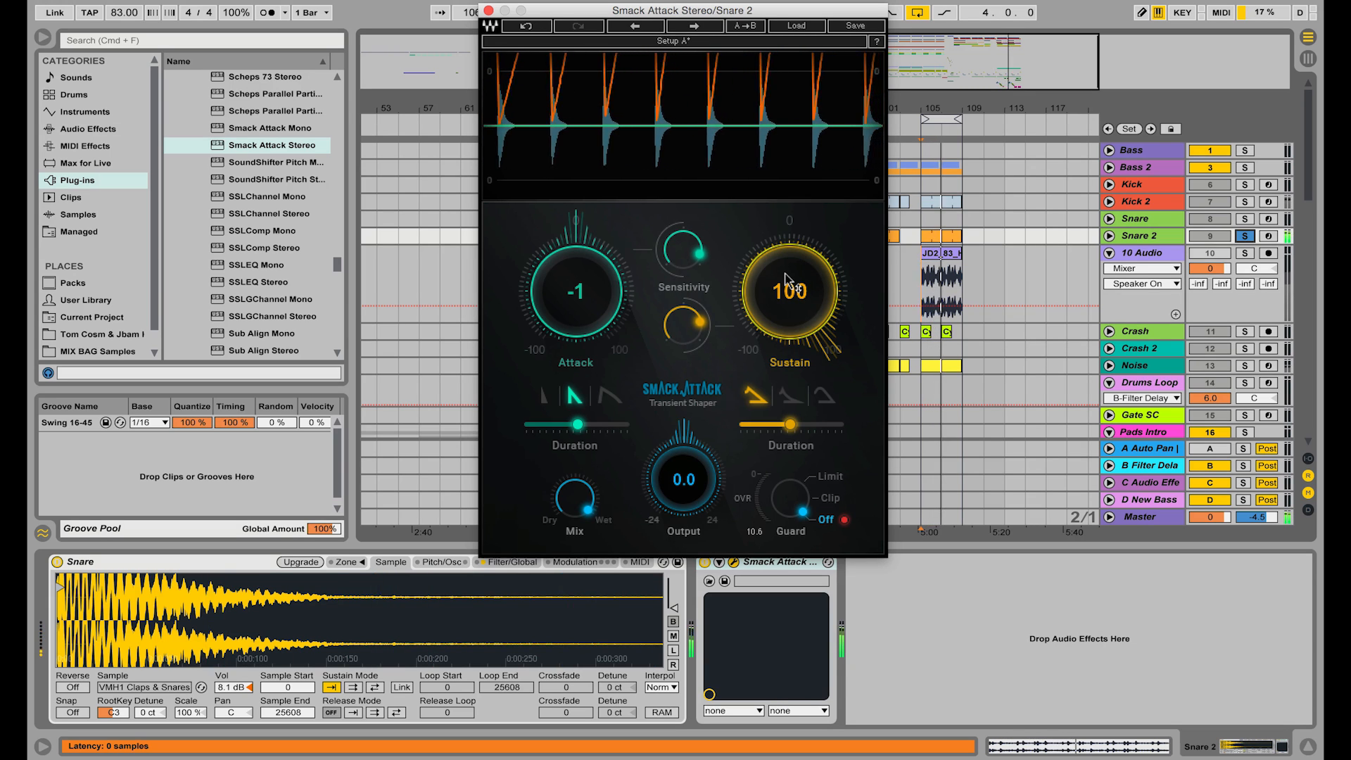
# Set Attack to 100 and Sustain to 94, with the output Guard switched to Limit.
pyautogui.moveTo(625, 275); pyautogui.dragTo(626, 14)
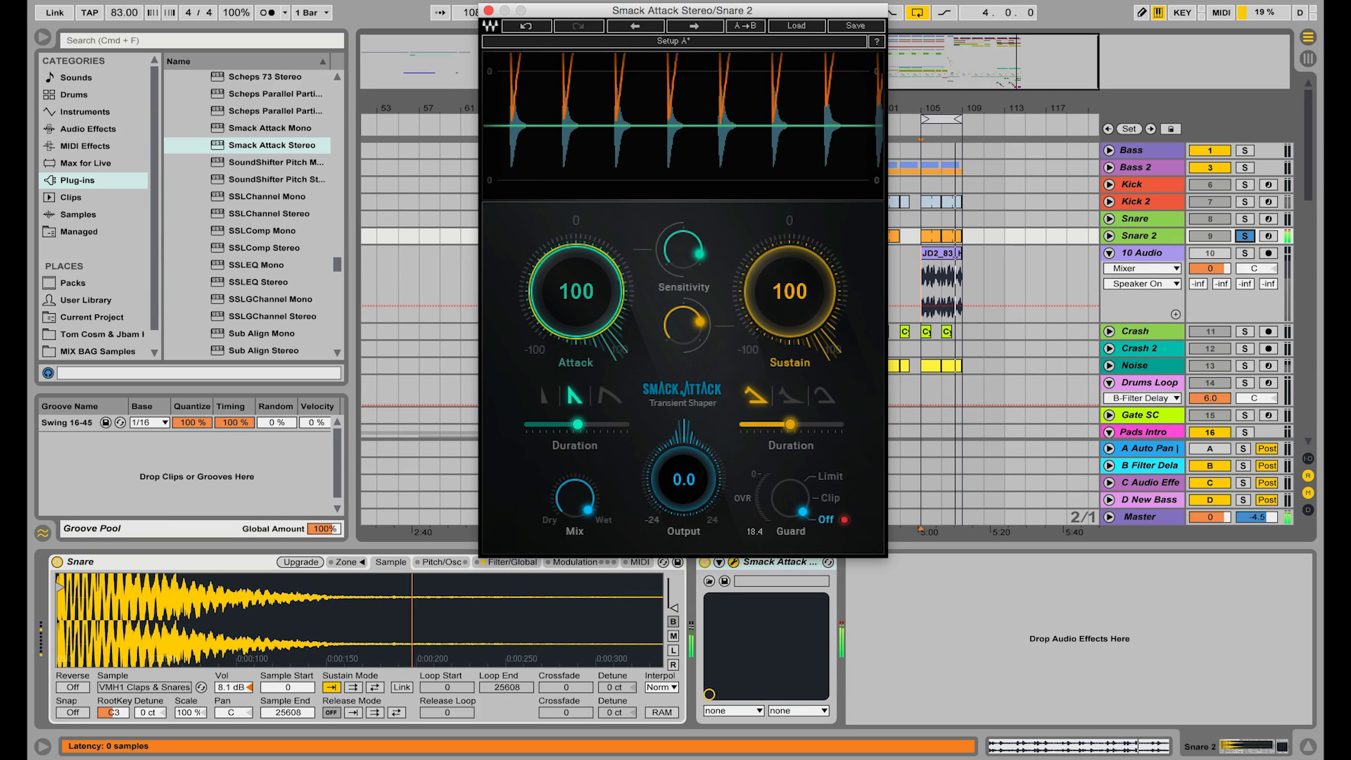
pyautogui.click(831, 477)
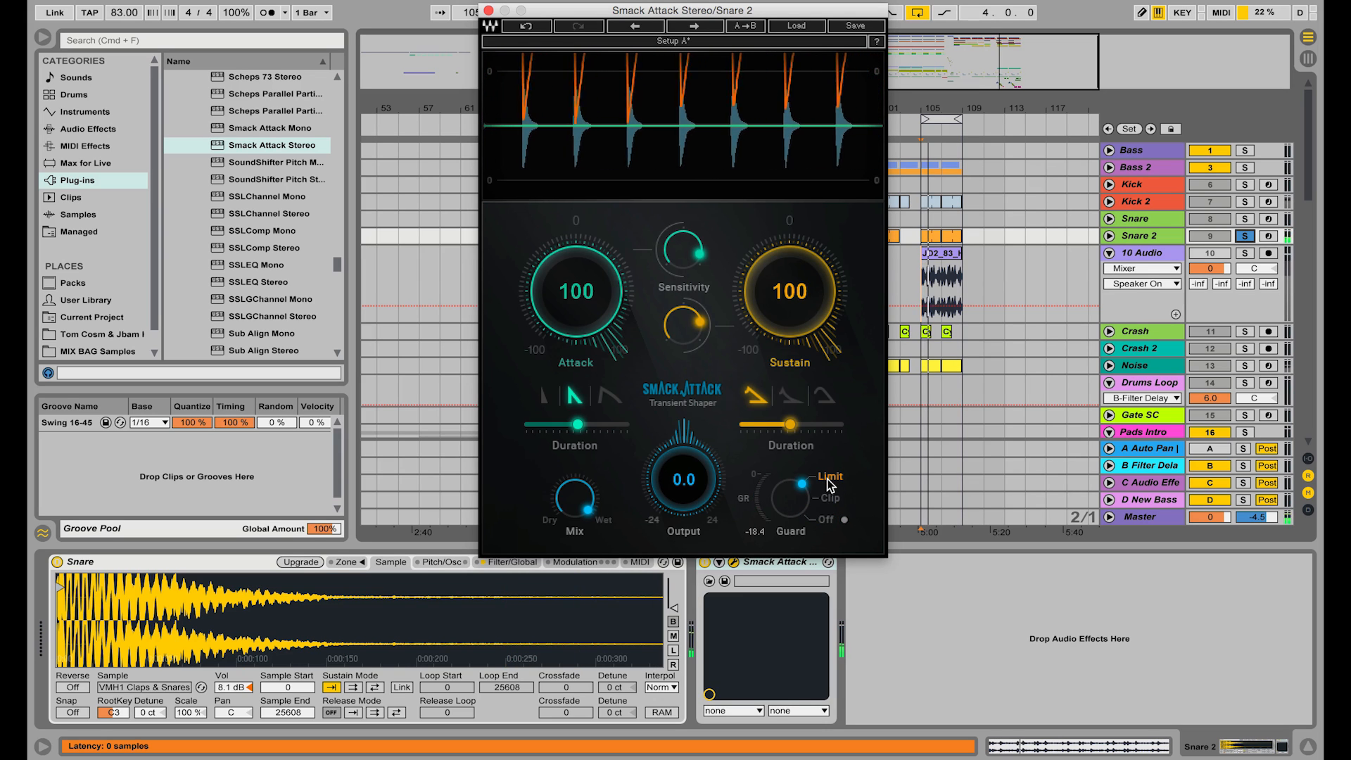
pyautogui.moveTo(827, 342); pyautogui.dragTo(827, 359)
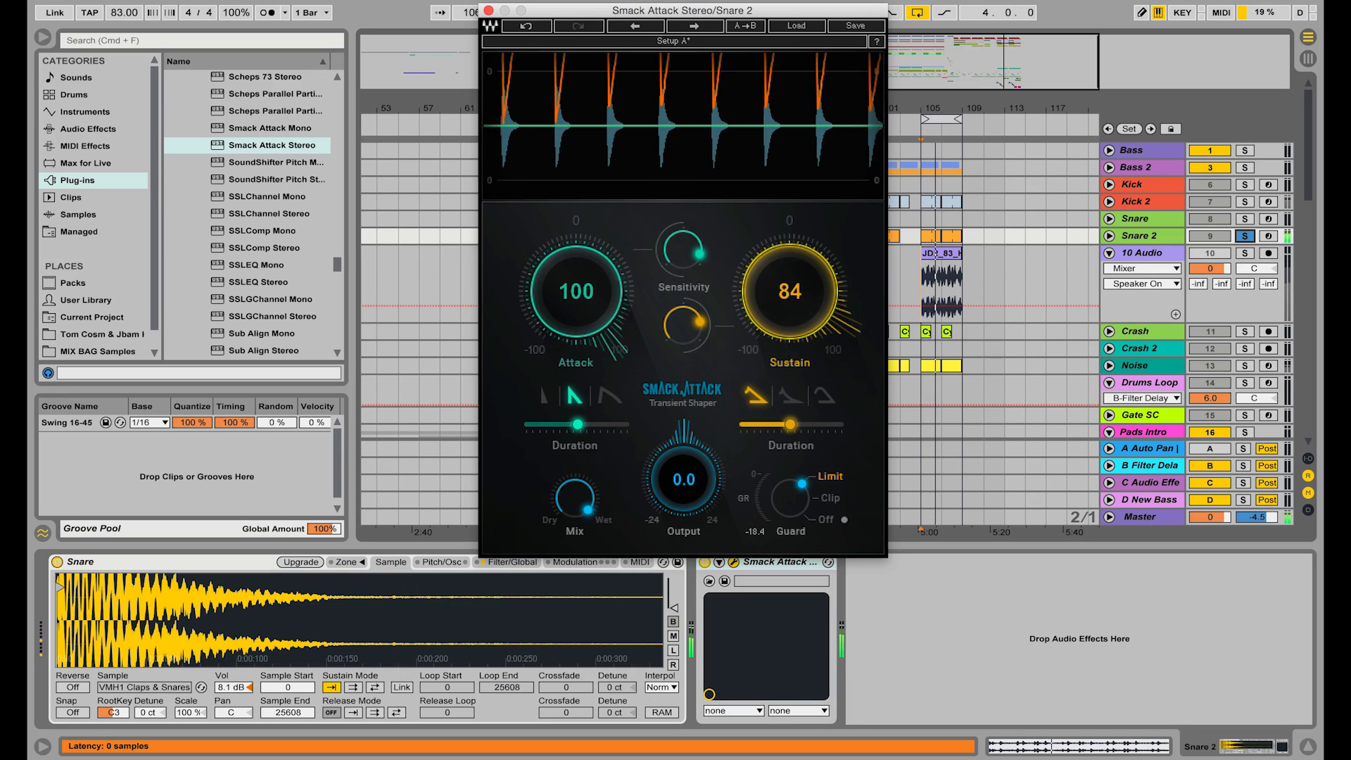
pyautogui.scroll(4, 769, 301)
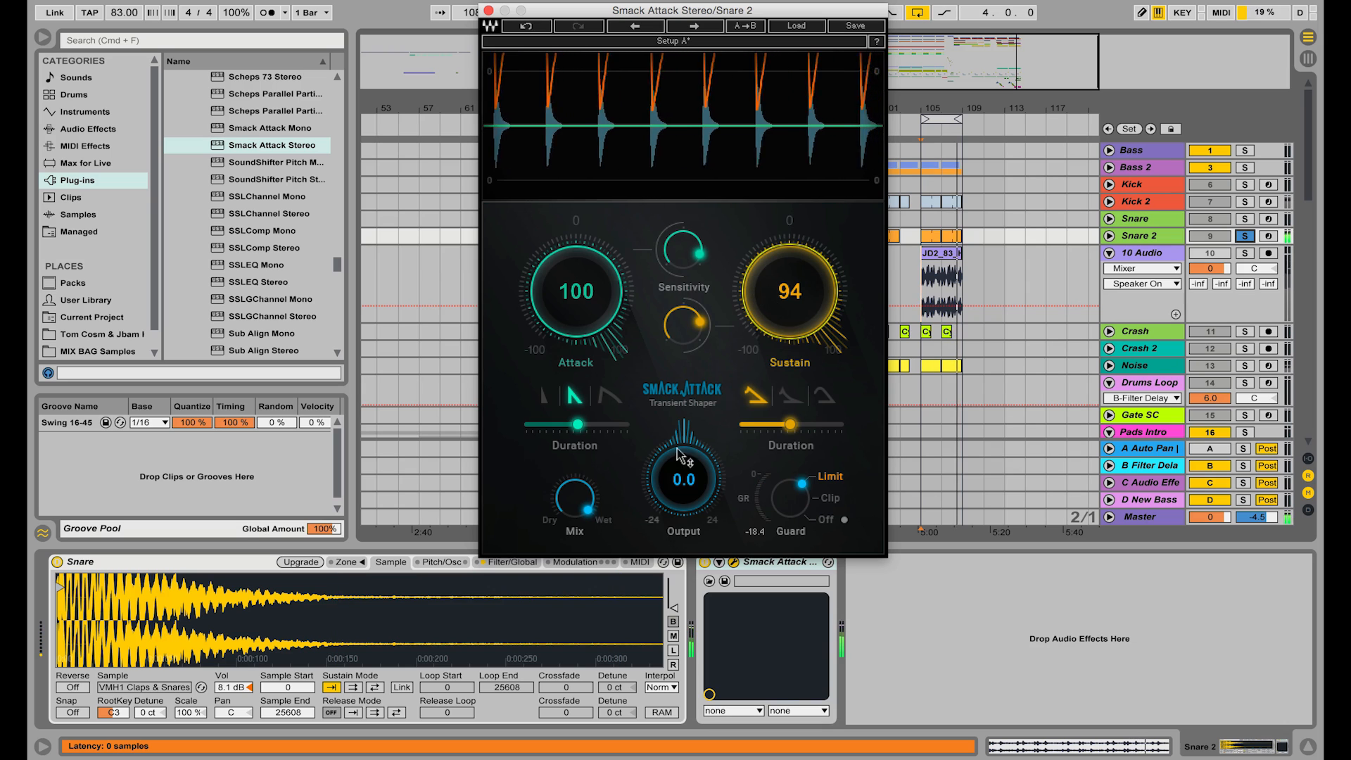
# Compare the dry and processed snare by moving Mix to 0, 100 and 73, ending fully wet.
pyautogui.moveTo(580, 491); pyautogui.dragTo(580, 577)
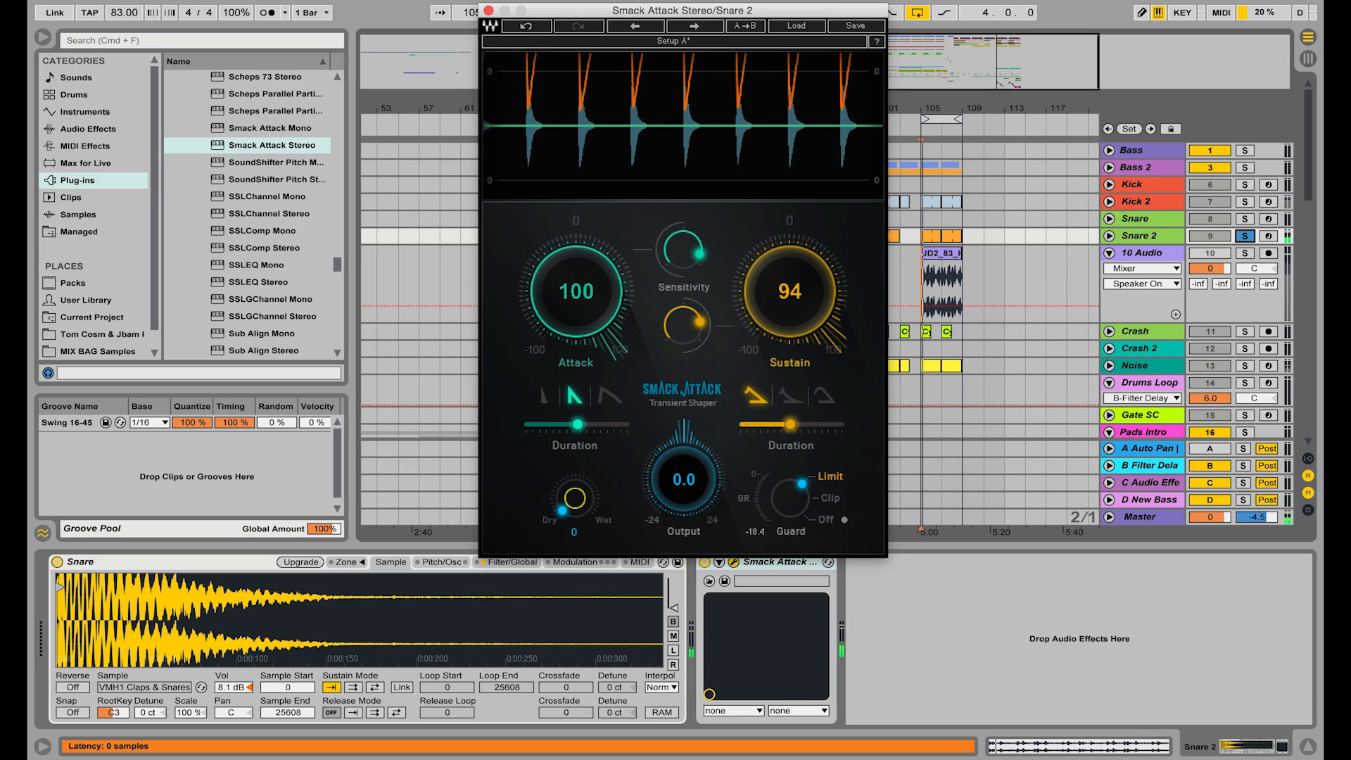
pyautogui.moveTo(575, 498); pyautogui.dragTo(576, 416)
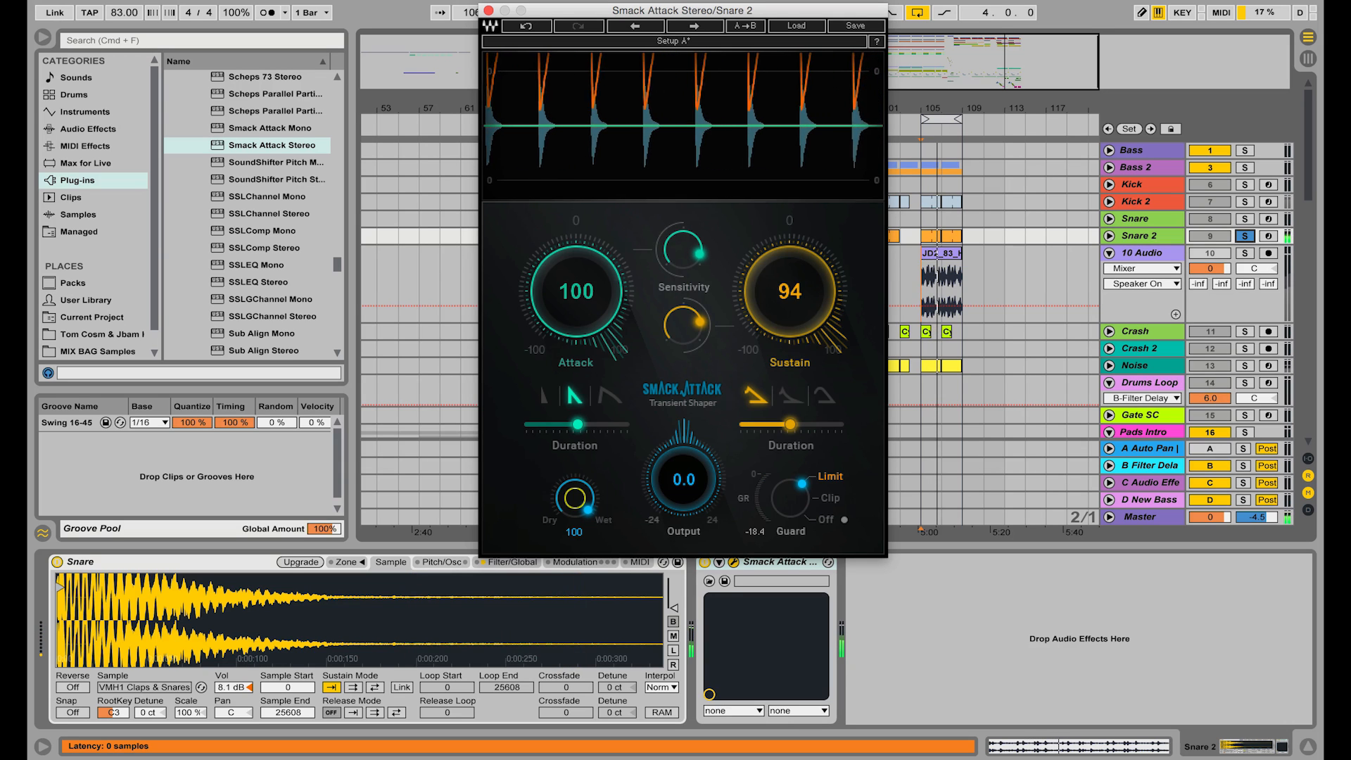
pyautogui.moveTo(575, 498); pyautogui.dragTo(575, 556)
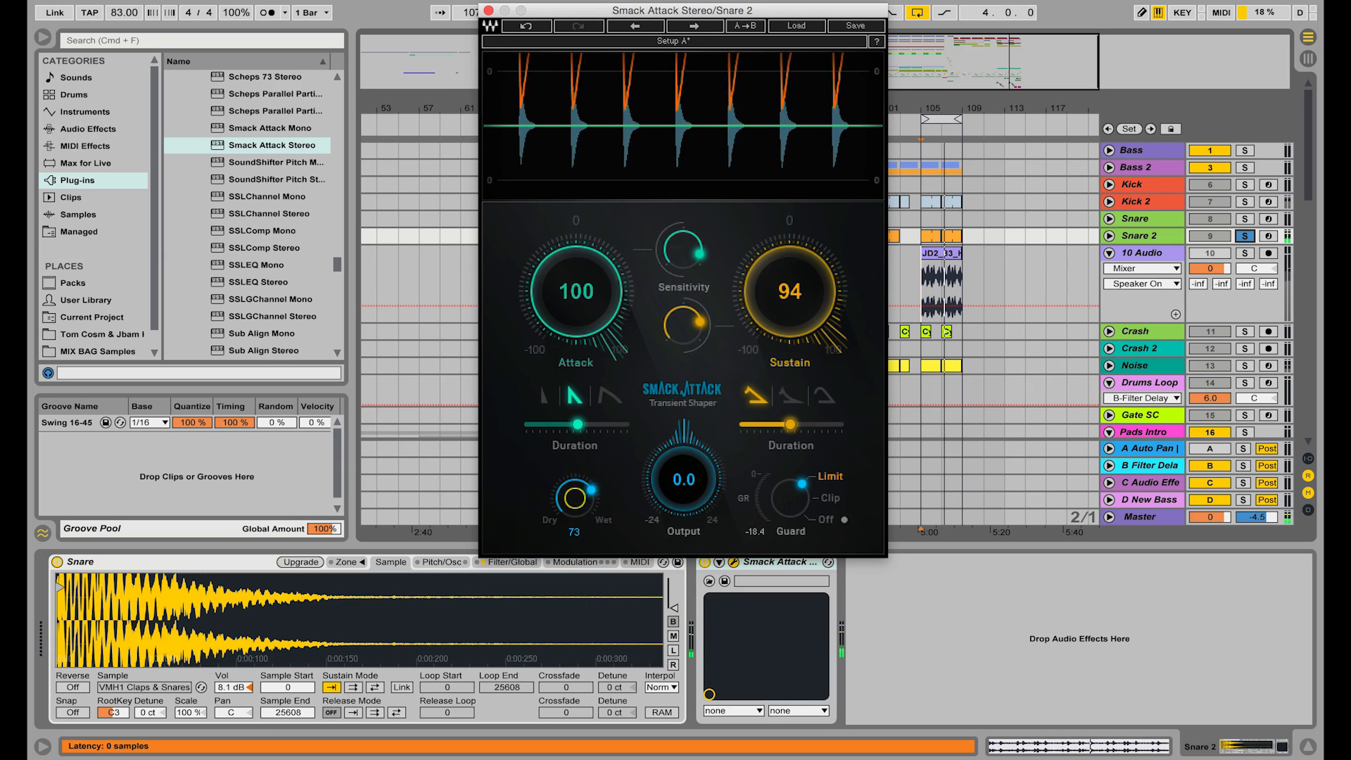
pyautogui.moveTo(575, 498); pyautogui.dragTo(575, 416)
# Reduce the snare processing to an Attack of 19 and a Sustain of 43.
pyautogui.moveTo(789, 291); pyautogui.dragTo(789, 340)
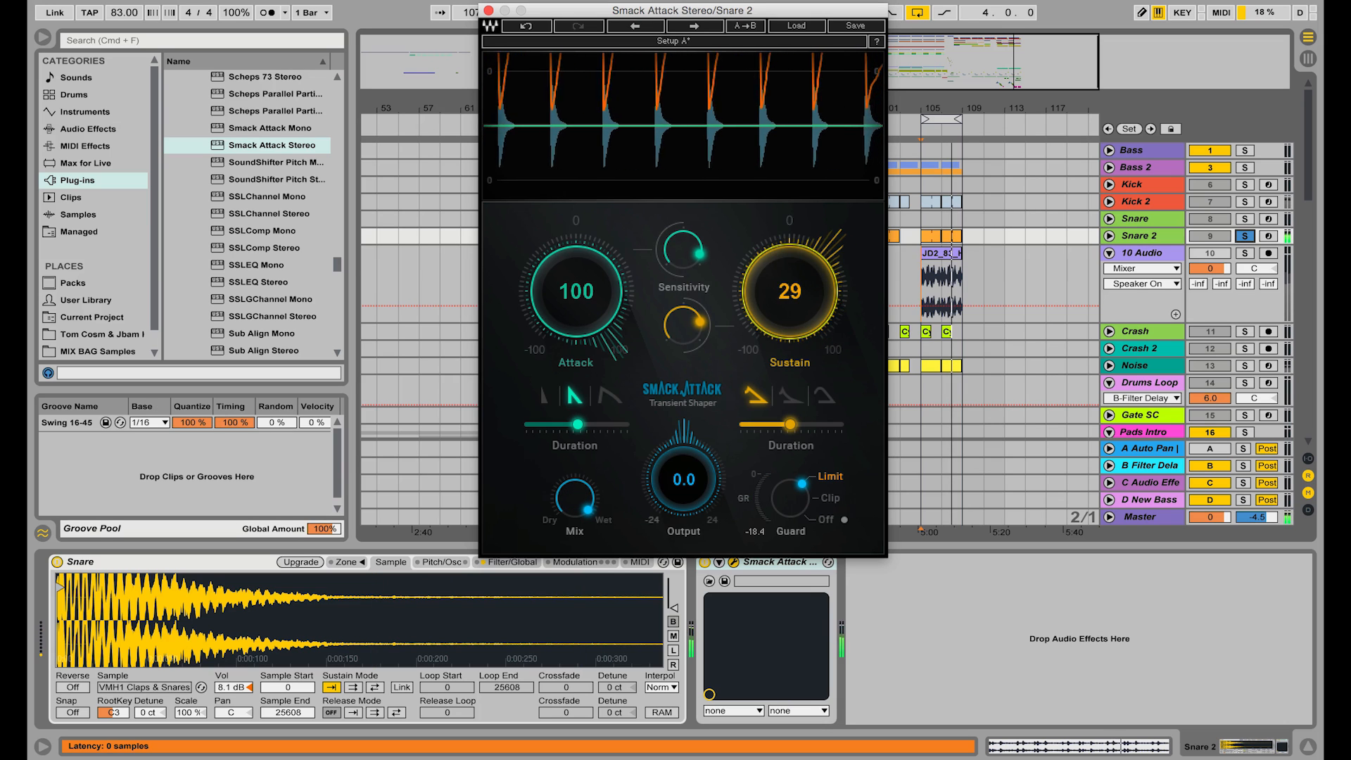
pyautogui.moveTo(576, 291); pyautogui.dragTo(576, 369)
pyautogui.moveTo(785, 261); pyautogui.dragTo(784, 257)
pyautogui.moveTo(577, 292); pyautogui.dragTo(577, 275)
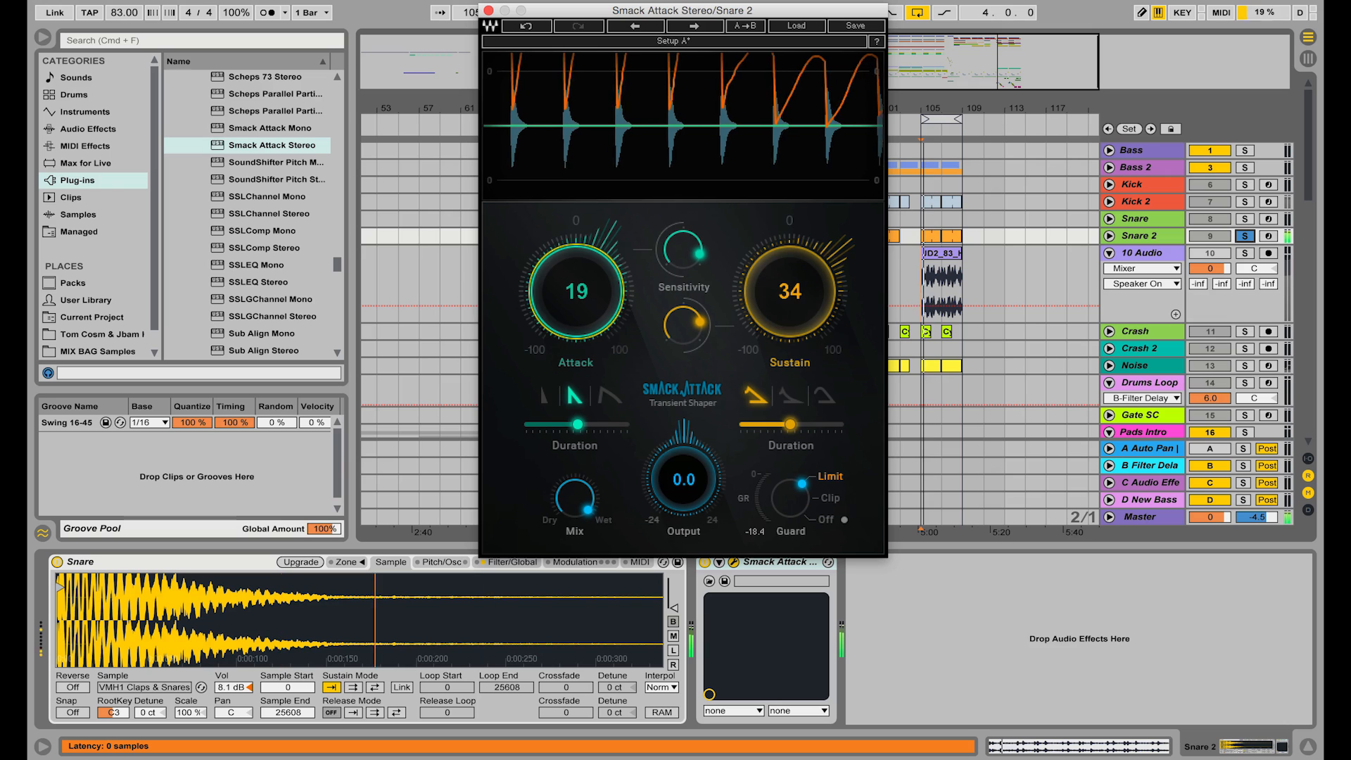
pyautogui.moveTo(781, 288); pyautogui.dragTo(781, 281)
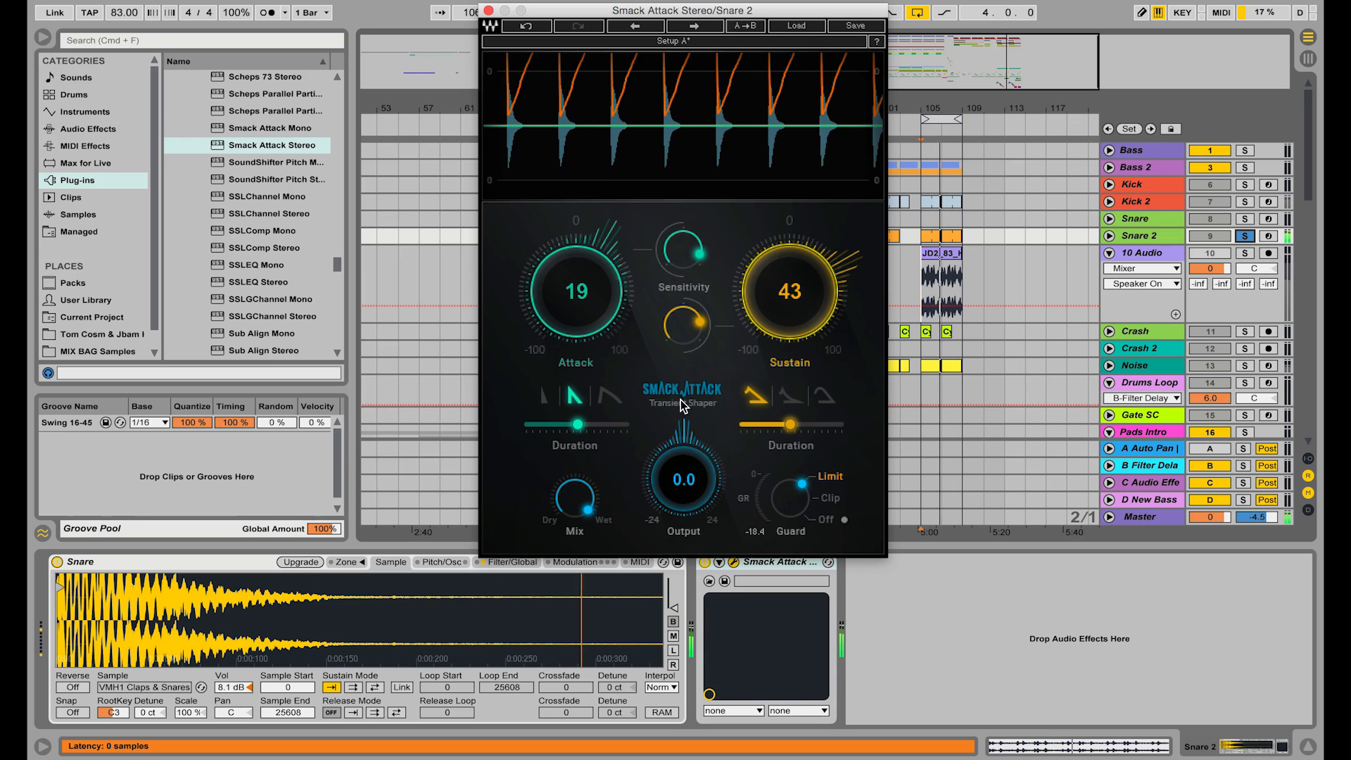
# Switch the sustain envelope to the third shape and lower Sustain to 28 along with the sustain Sensitivity.
pyautogui.click(788, 399)
pyautogui.click(827, 399)
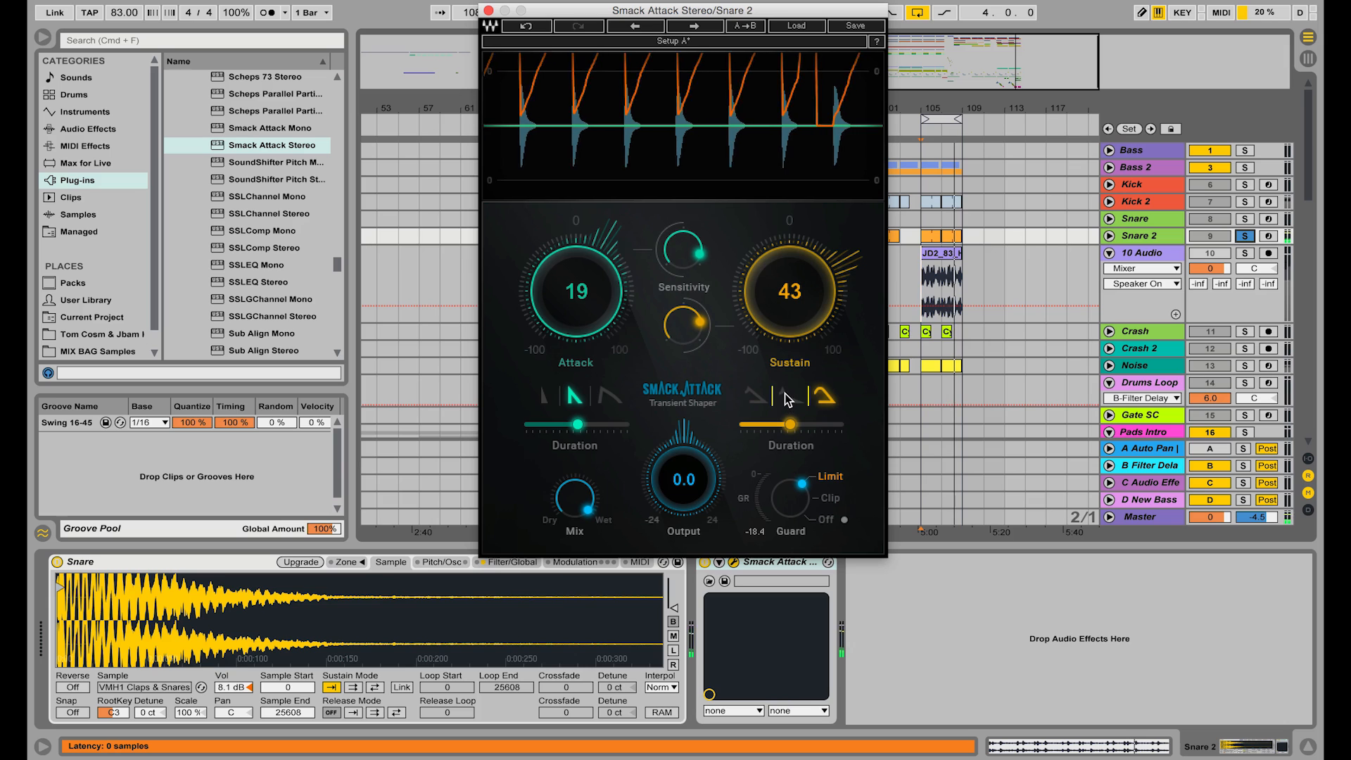
pyautogui.moveTo(789, 295); pyautogui.dragTo(788, 308)
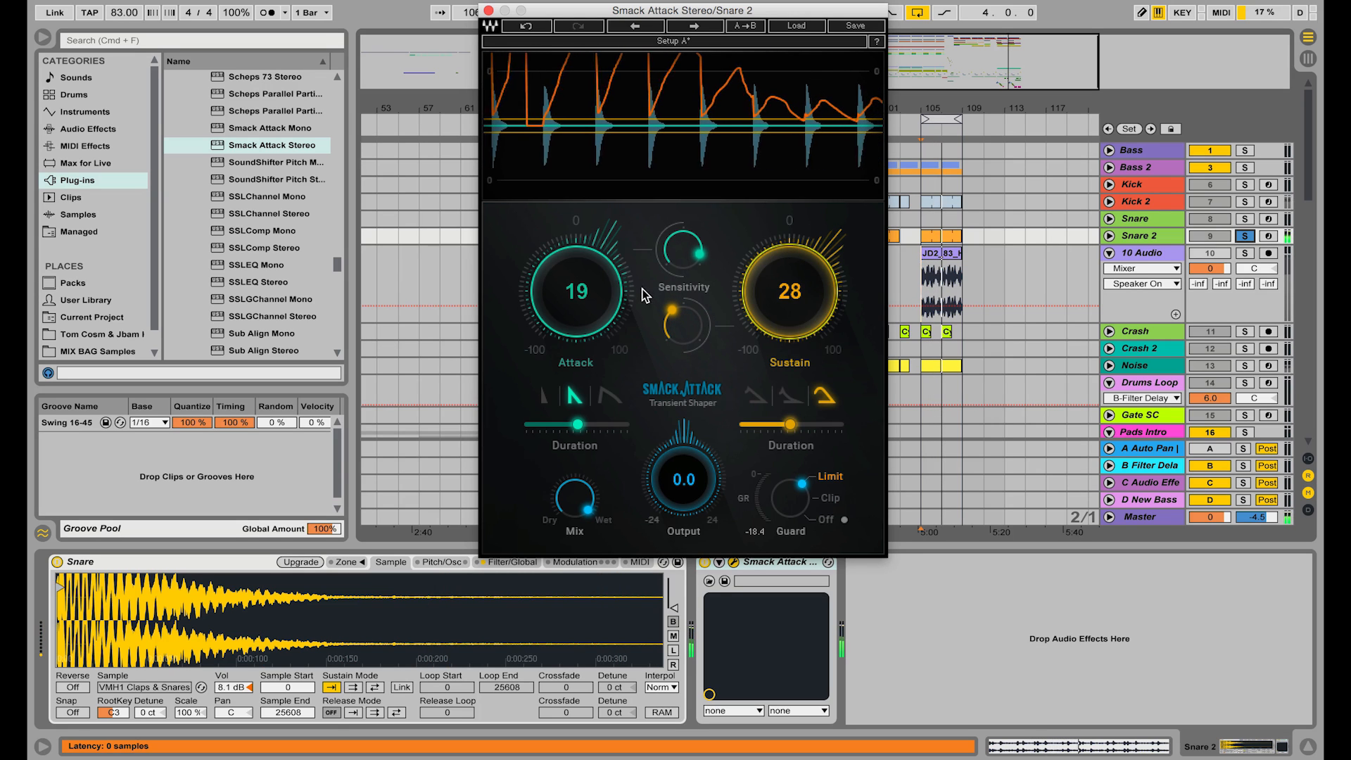
# Set the attack Sensitivity to 18.2 with Attack at 30, and fine-tune Sustain to 29.
pyautogui.moveTo(692, 252); pyautogui.dragTo(692, 285)
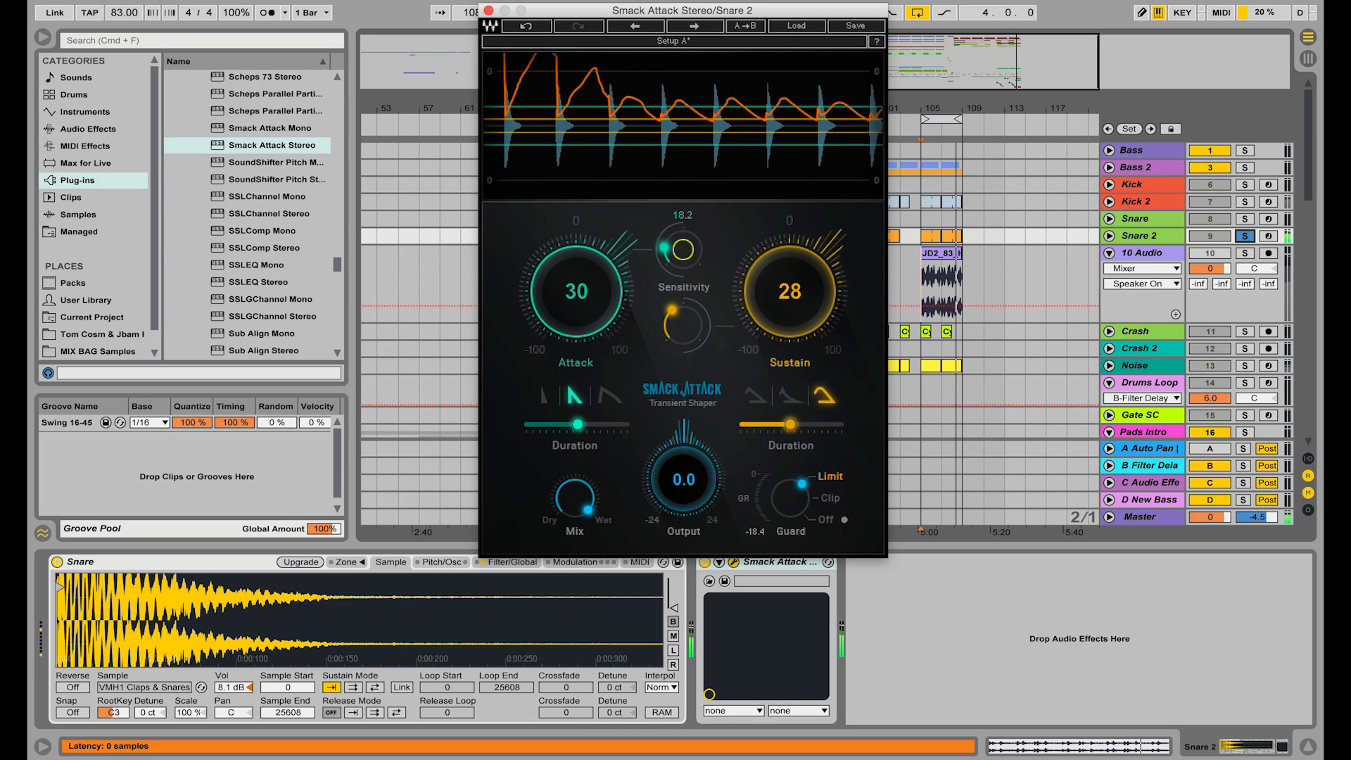
pyautogui.moveTo(793, 290); pyautogui.dragTo(793, 292)
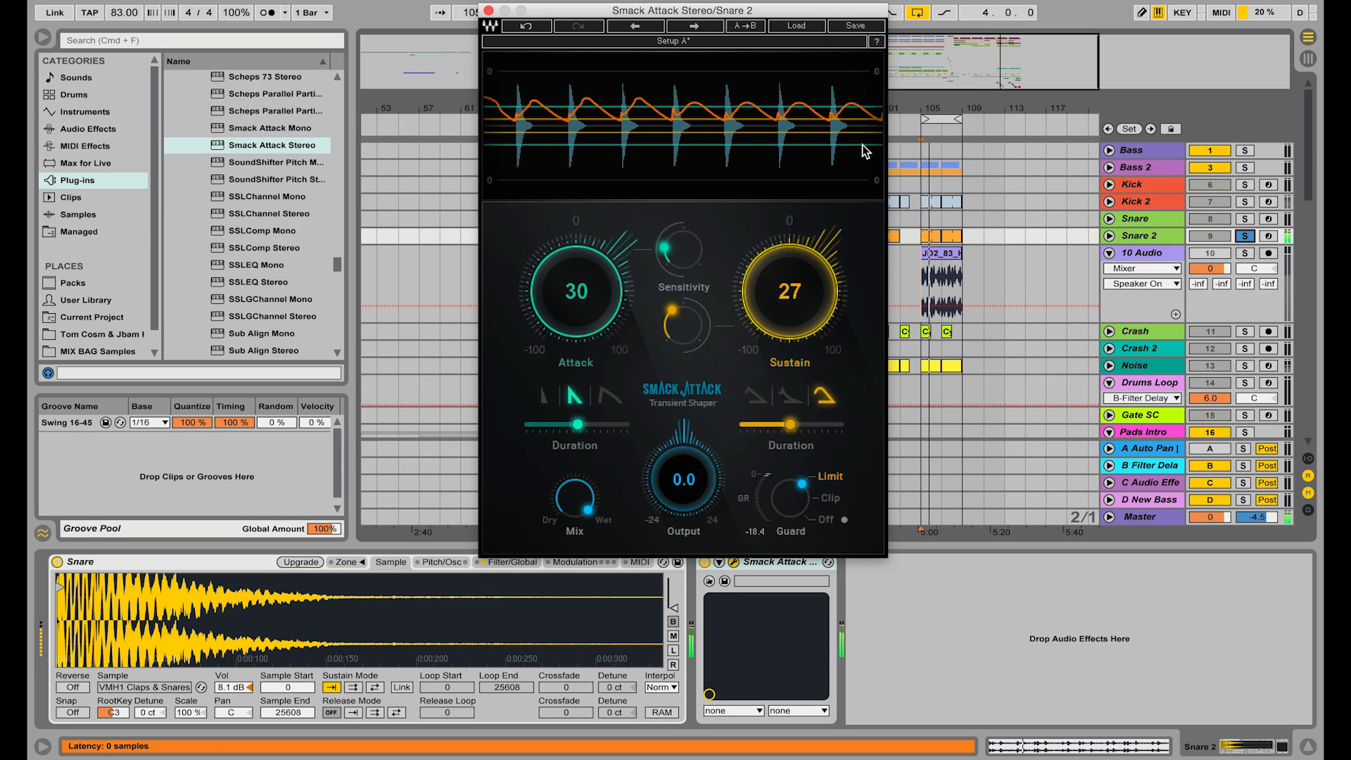
pyautogui.moveTo(808, 304); pyautogui.dragTo(809, 301)
# Switch the sustain envelope to the middle shape with a Duration of 167 and raise Sustain to 38.
pyautogui.click(790, 397)
pyautogui.moveTo(790, 425); pyautogui.dragTo(785, 424)
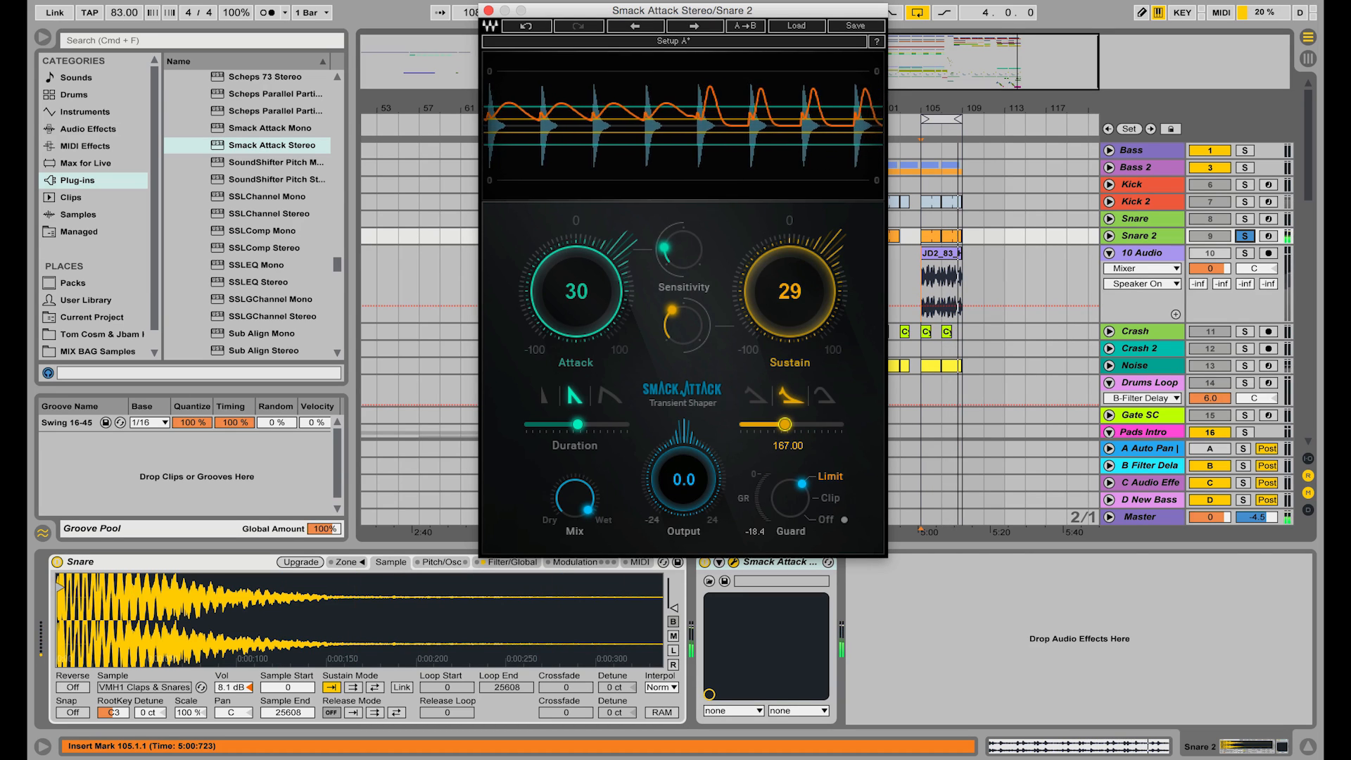
pyautogui.moveTo(796, 295); pyautogui.dragTo(796, 289)
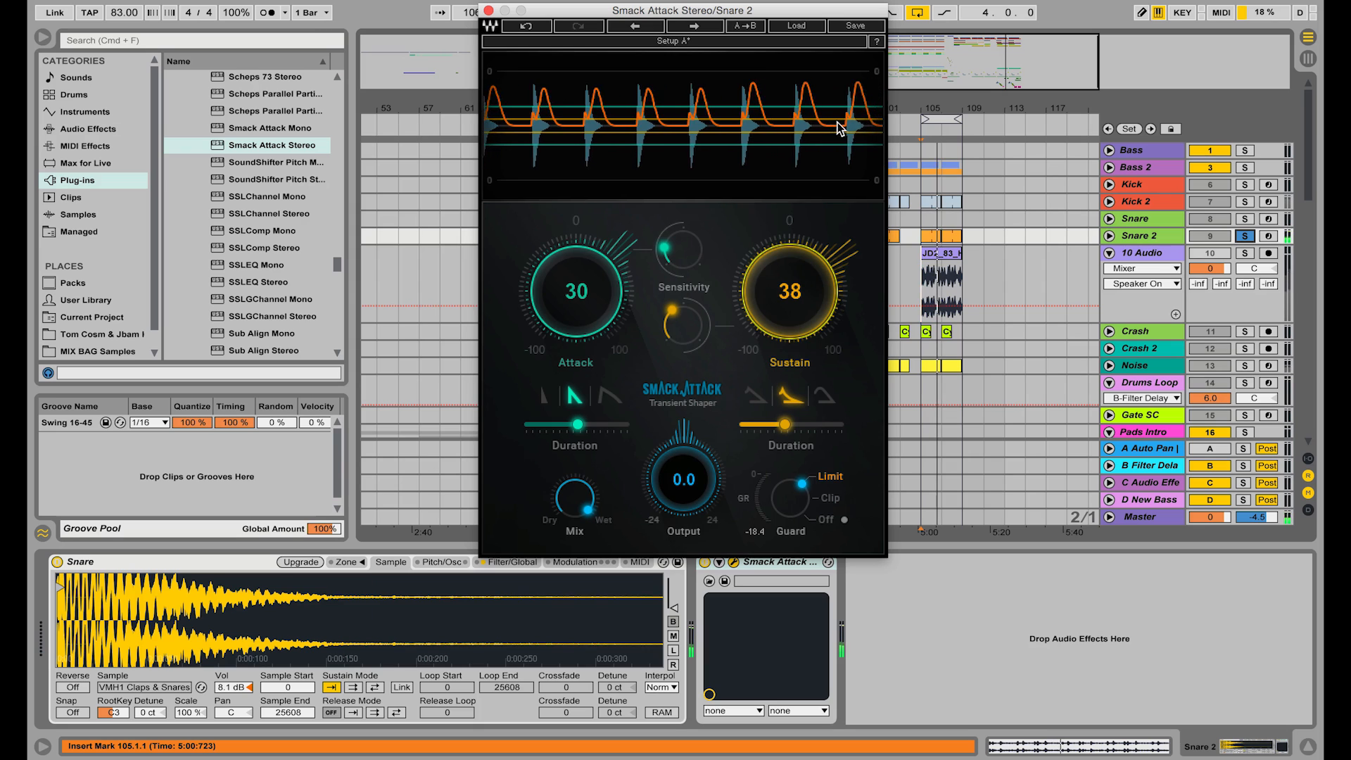
# Switch the attack envelope to the narrowest shape with a slightly shorter Duration and raise Attack to 67.
pyautogui.click(544, 395)
pyautogui.moveTo(578, 424); pyautogui.dragTo(568, 424)
pyautogui.moveTo(571, 301); pyautogui.dragTo(572, 274)
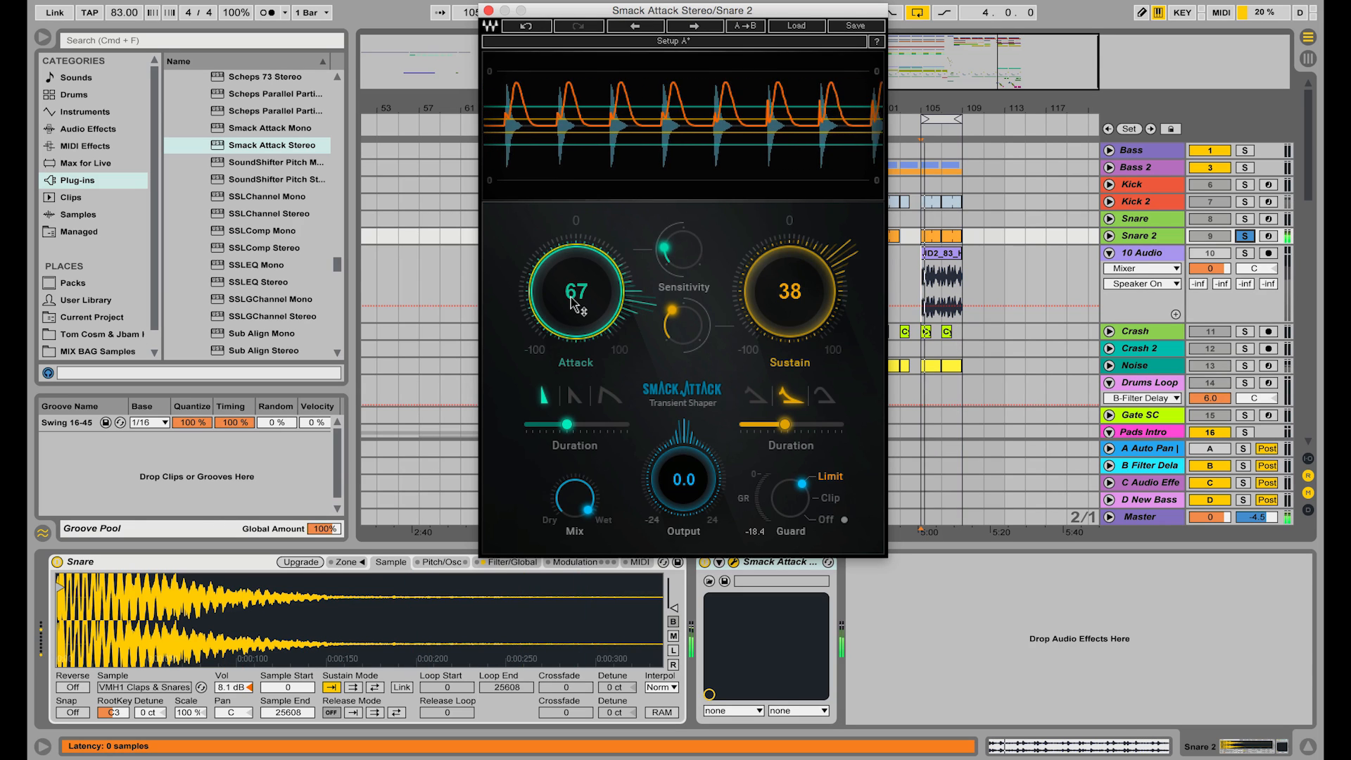
# Unsolo the Snare 2 track so the processed snare plays within the full mix.
pyautogui.click(1250, 240)
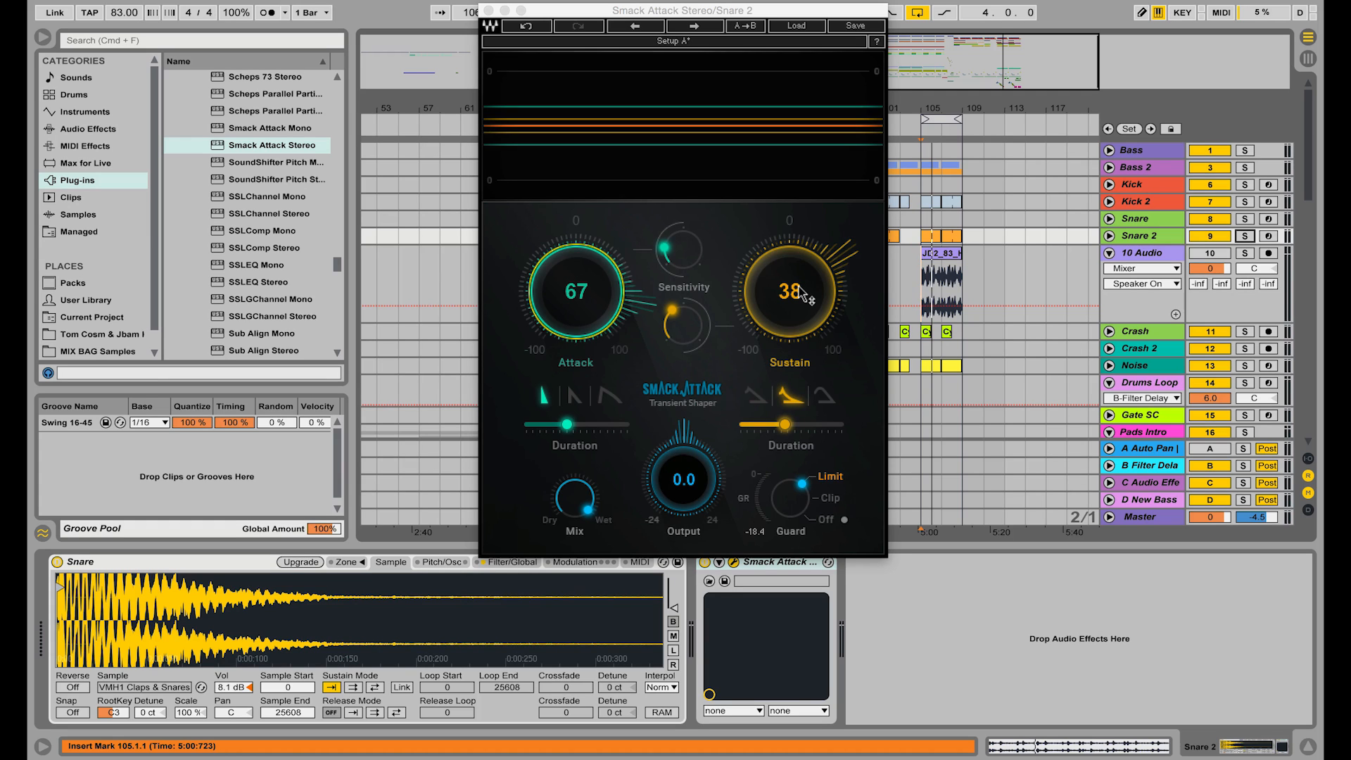
# Solo the 10 Audio drum loop track and lower Sustain to -100 in its Smack Attack during playback.
pyautogui.click(1158, 262)
pyautogui.click(1246, 254)
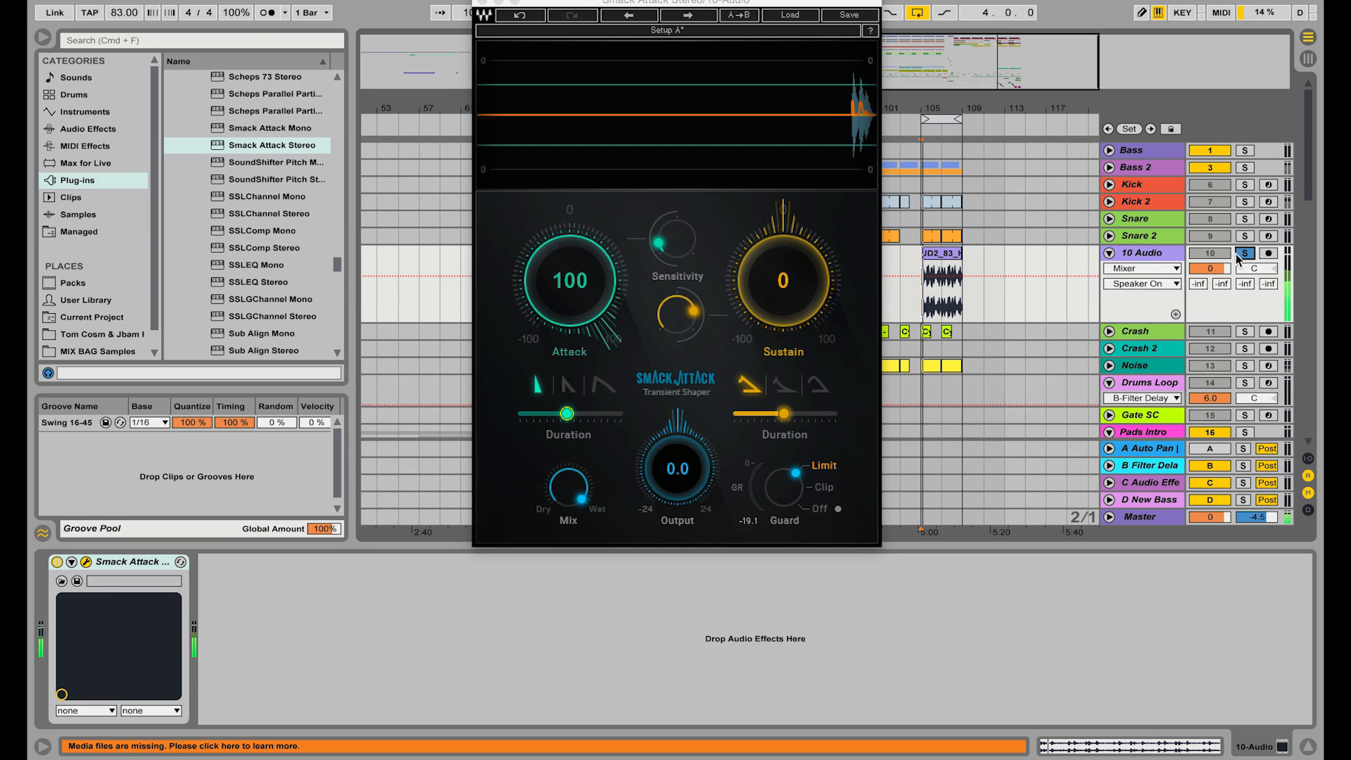
pyautogui.doubleClick(1155, 254)
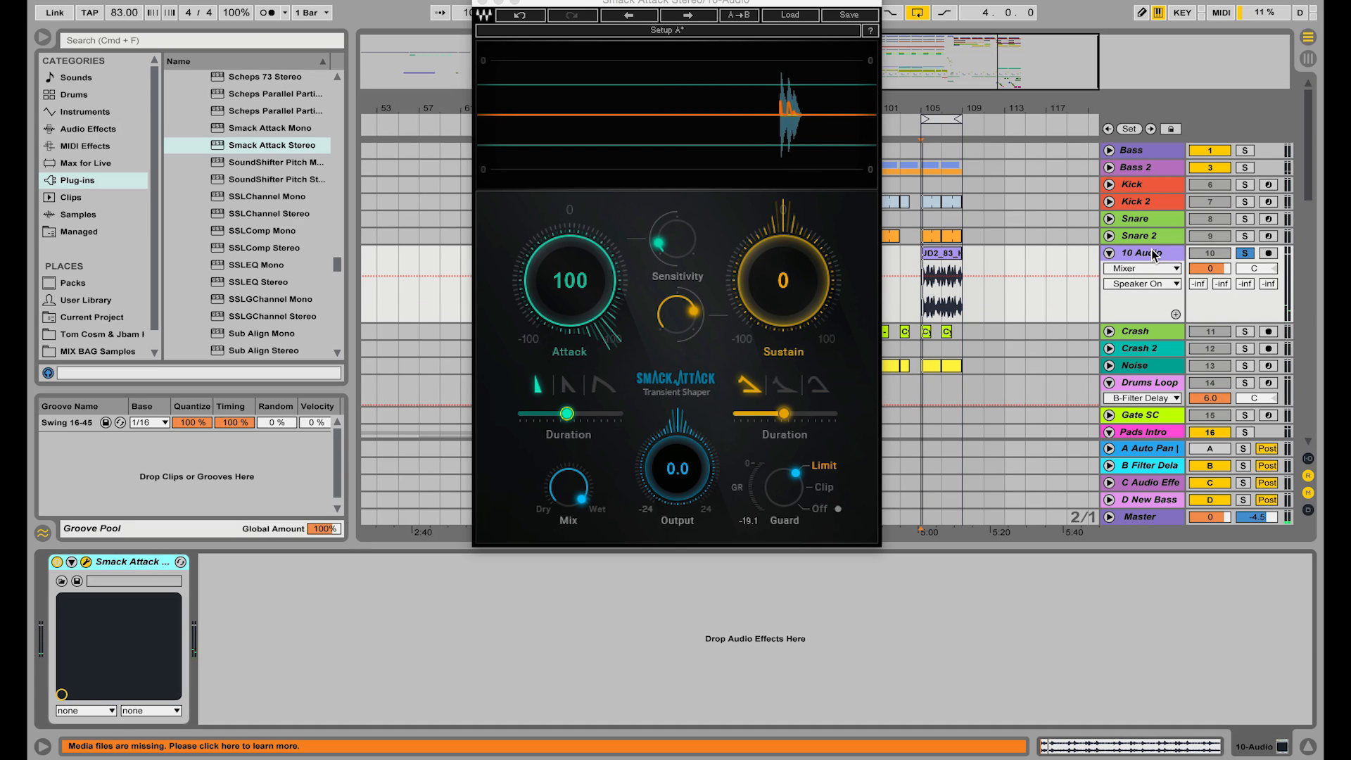
pyautogui.press('space')
pyautogui.moveTo(777, 279); pyautogui.dragTo(776, 352)
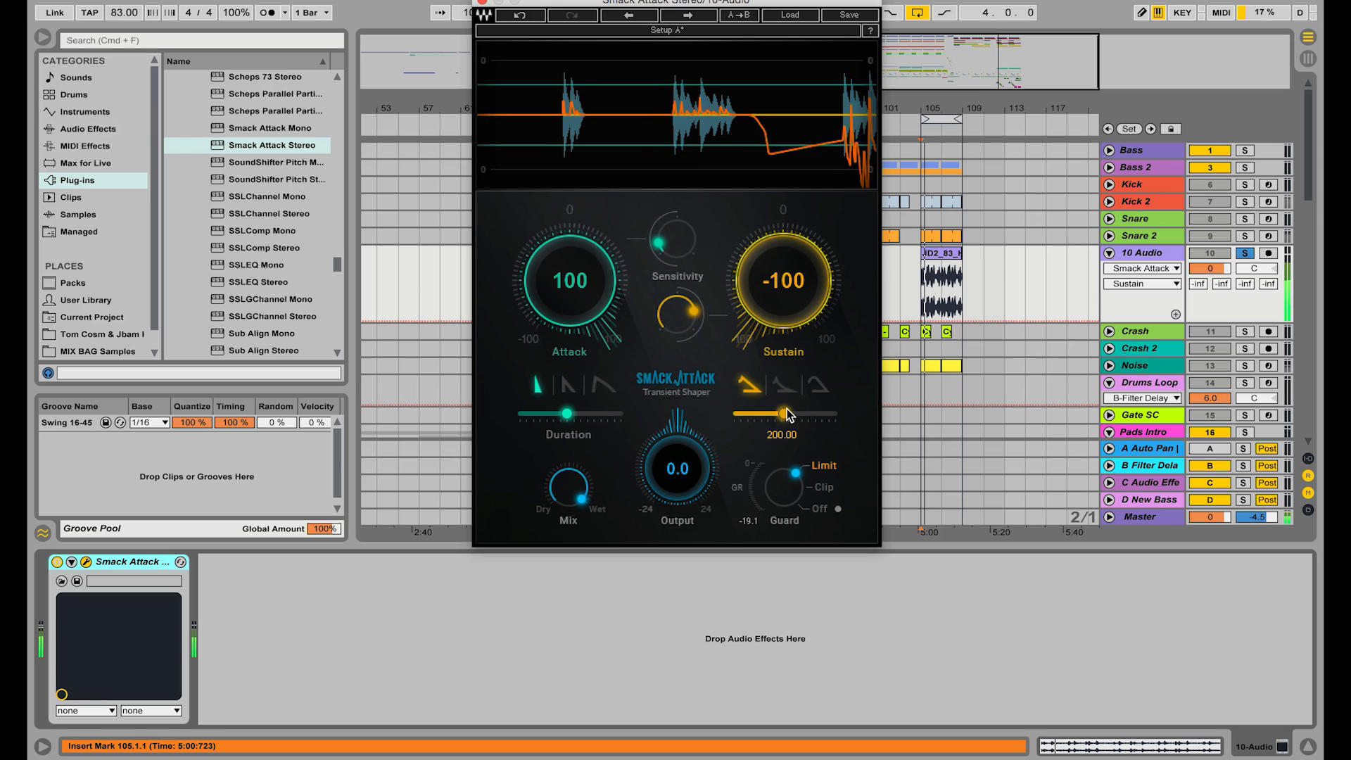
# Lower the sustain Sensitivity and set the attack Sensitivity to 28.0 for the drum loop.
pyautogui.moveTo(694, 294); pyautogui.dragTo(694, 338)
pyautogui.moveTo(674, 245); pyautogui.dragTo(674, 236)
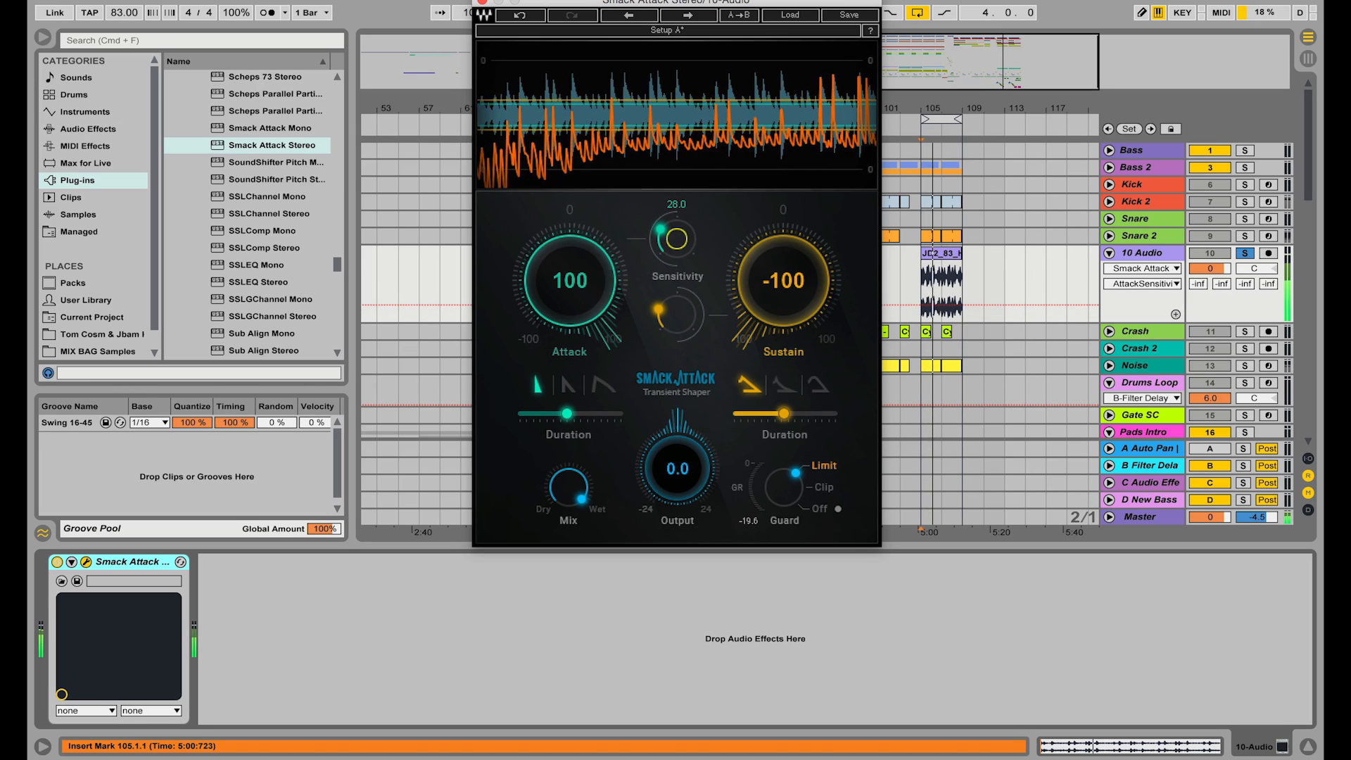
pyautogui.click(551, 382)
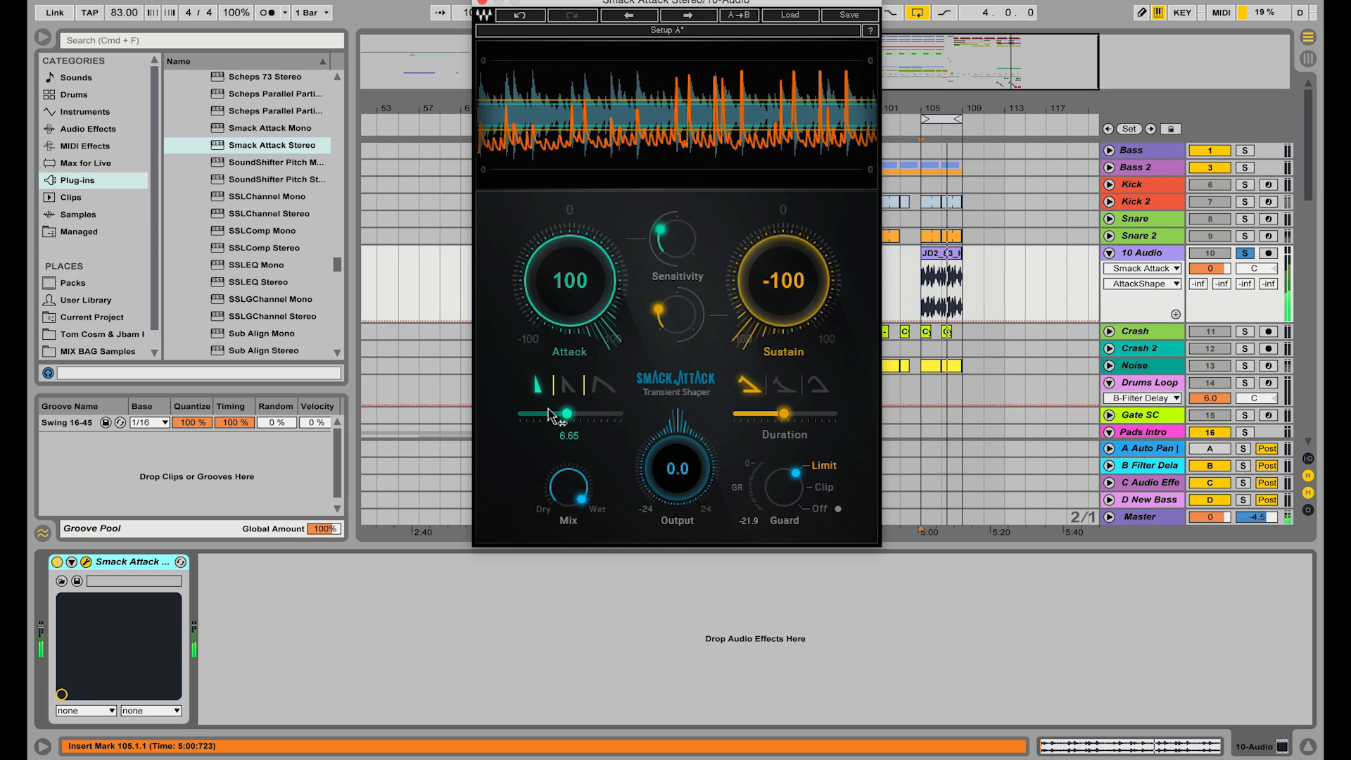
# Set the drum loop's attack Duration to 12.59 and reduce Attack to 62.
pyautogui.moveTo(551, 415); pyautogui.dragTo(551, 414)
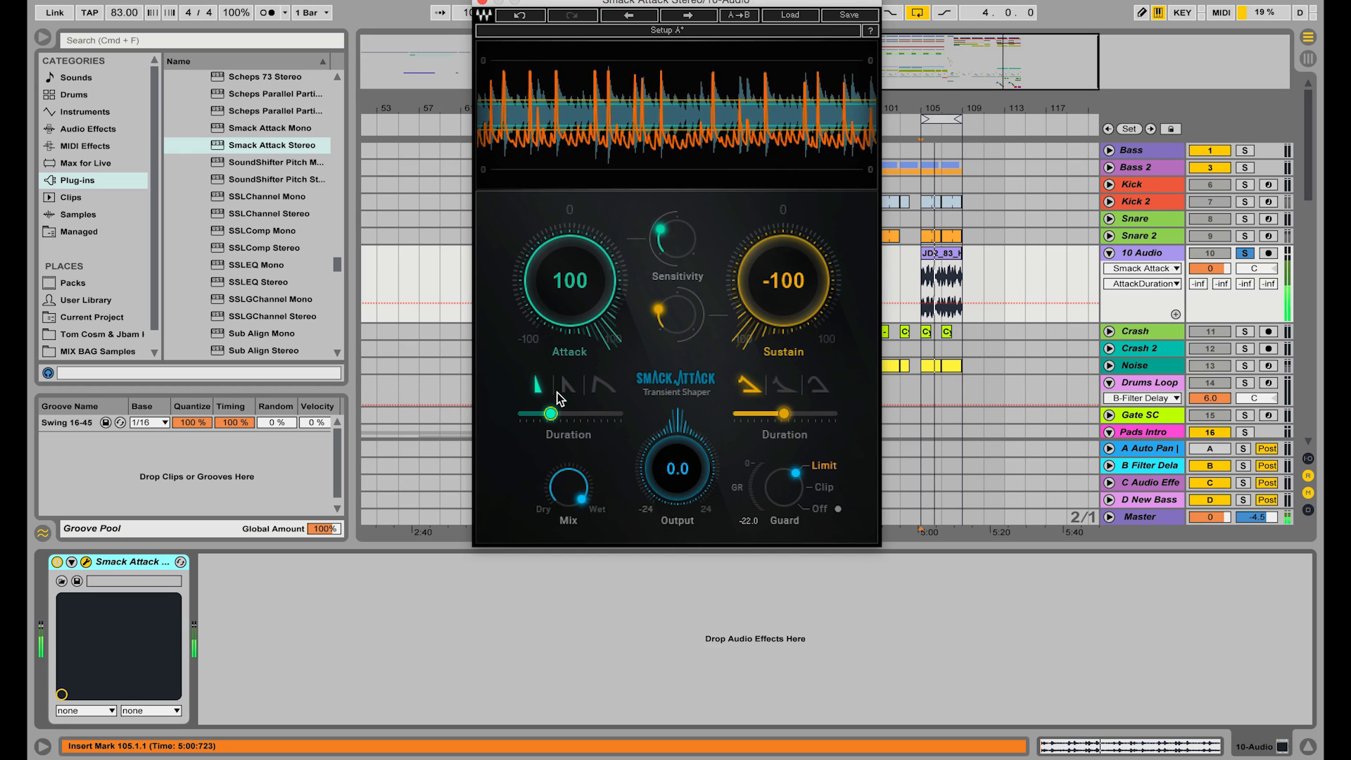
pyautogui.moveTo(569, 487); pyautogui.dragTo(569, 446)
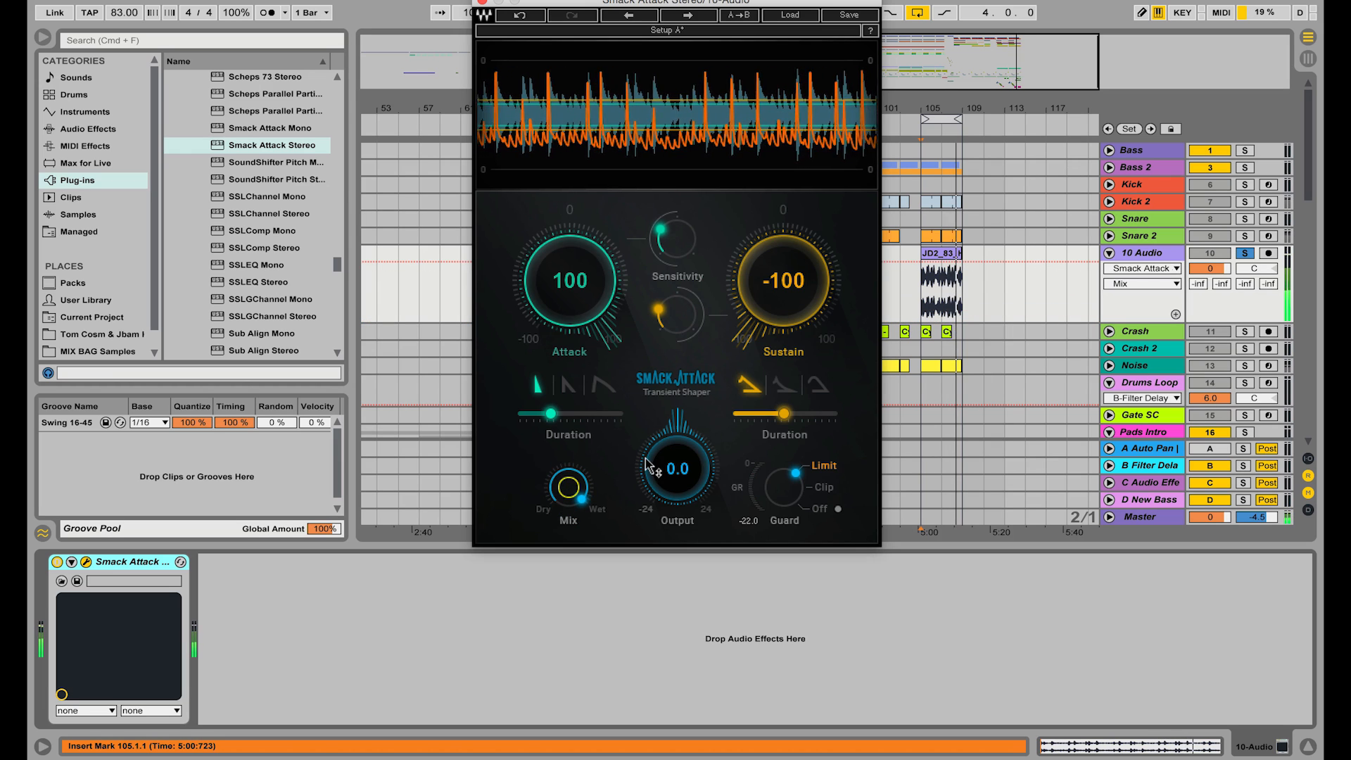
pyautogui.moveTo(551, 414); pyautogui.dragTo(577, 414)
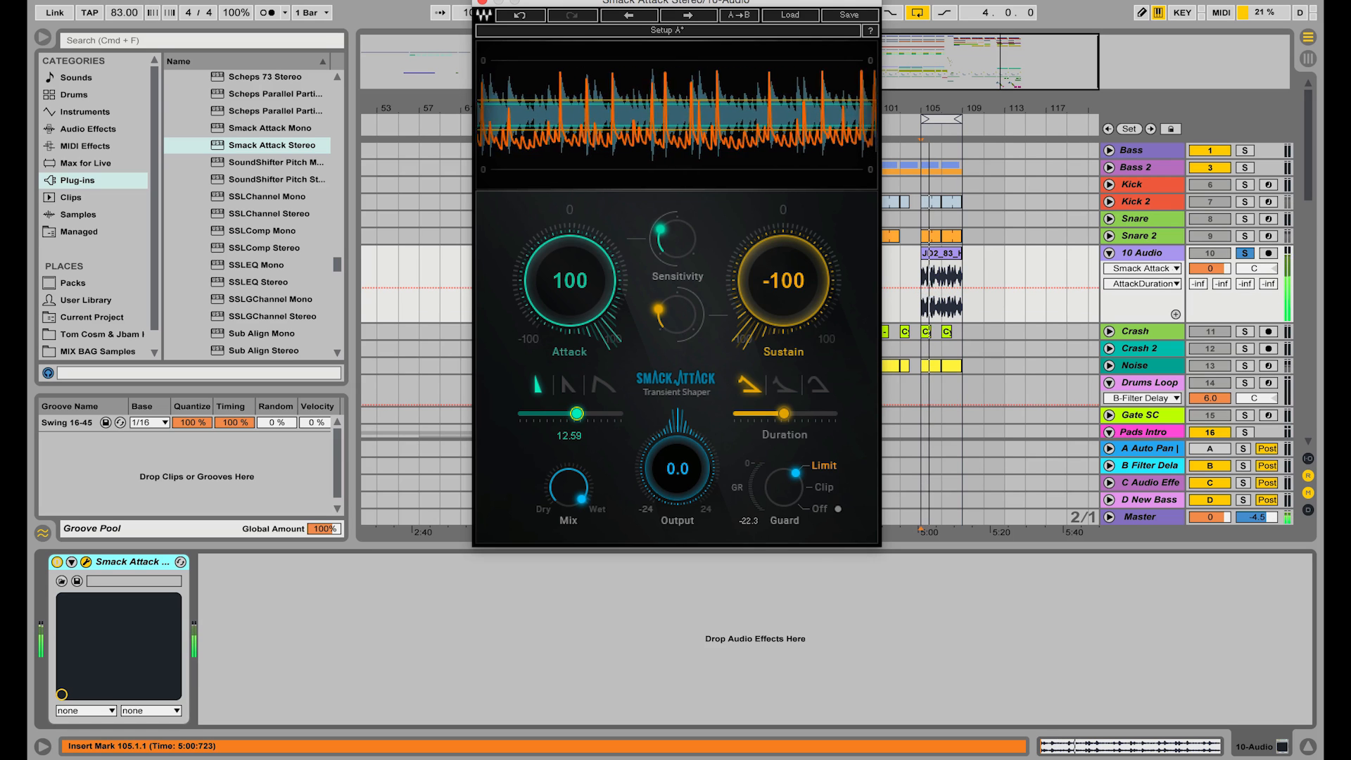
pyautogui.moveTo(570, 278); pyautogui.dragTo(570, 304)
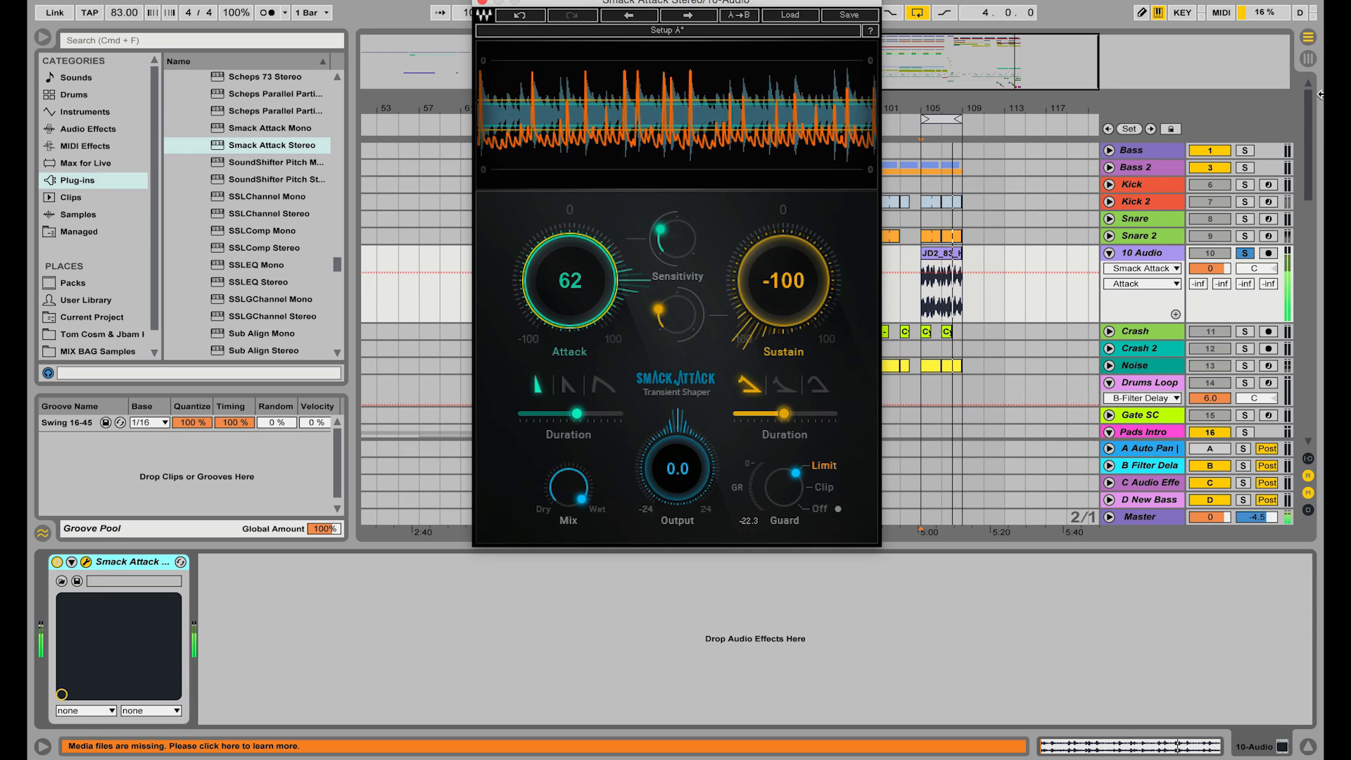
# Unsolo the 10 Audio track, solo and unfold the Skank 2 track, and stop playback.
pyautogui.click(1244, 253)
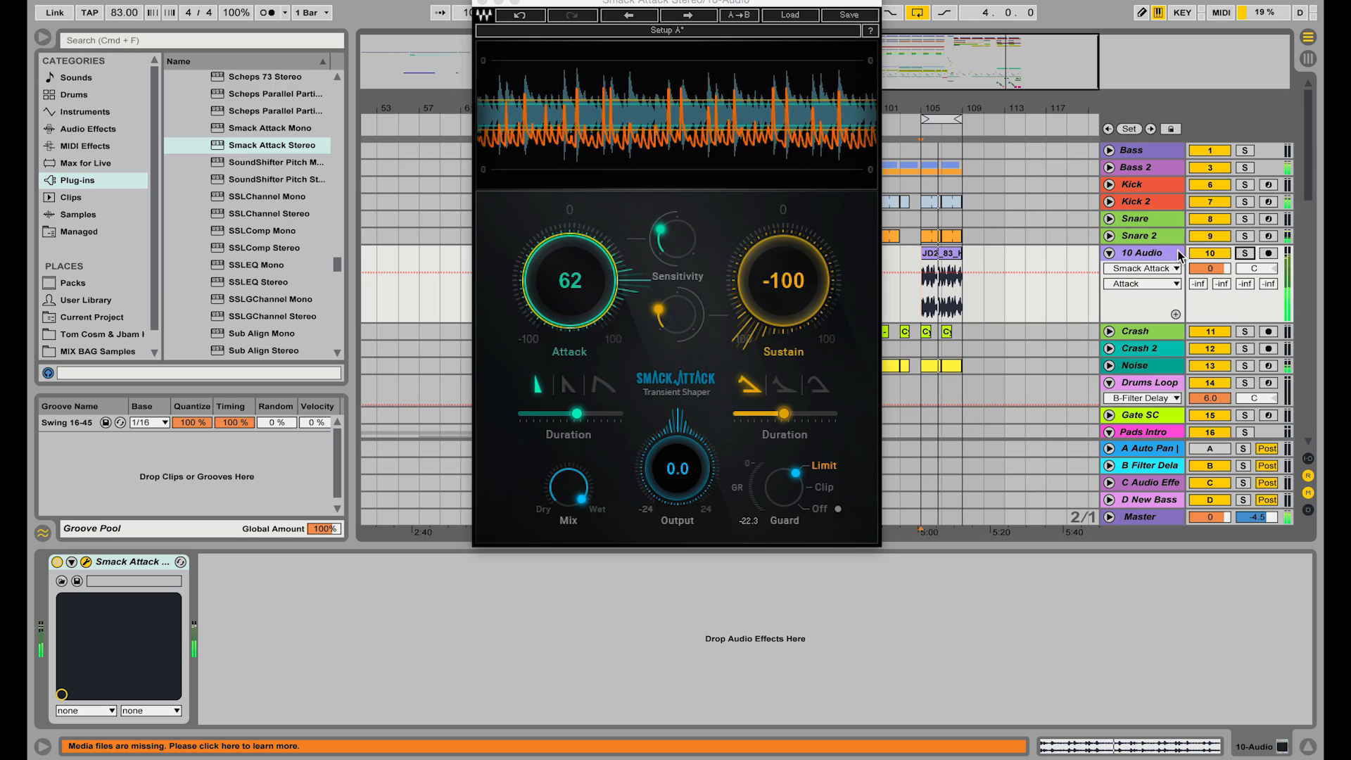
pyautogui.scroll(-15, 1128, 265)
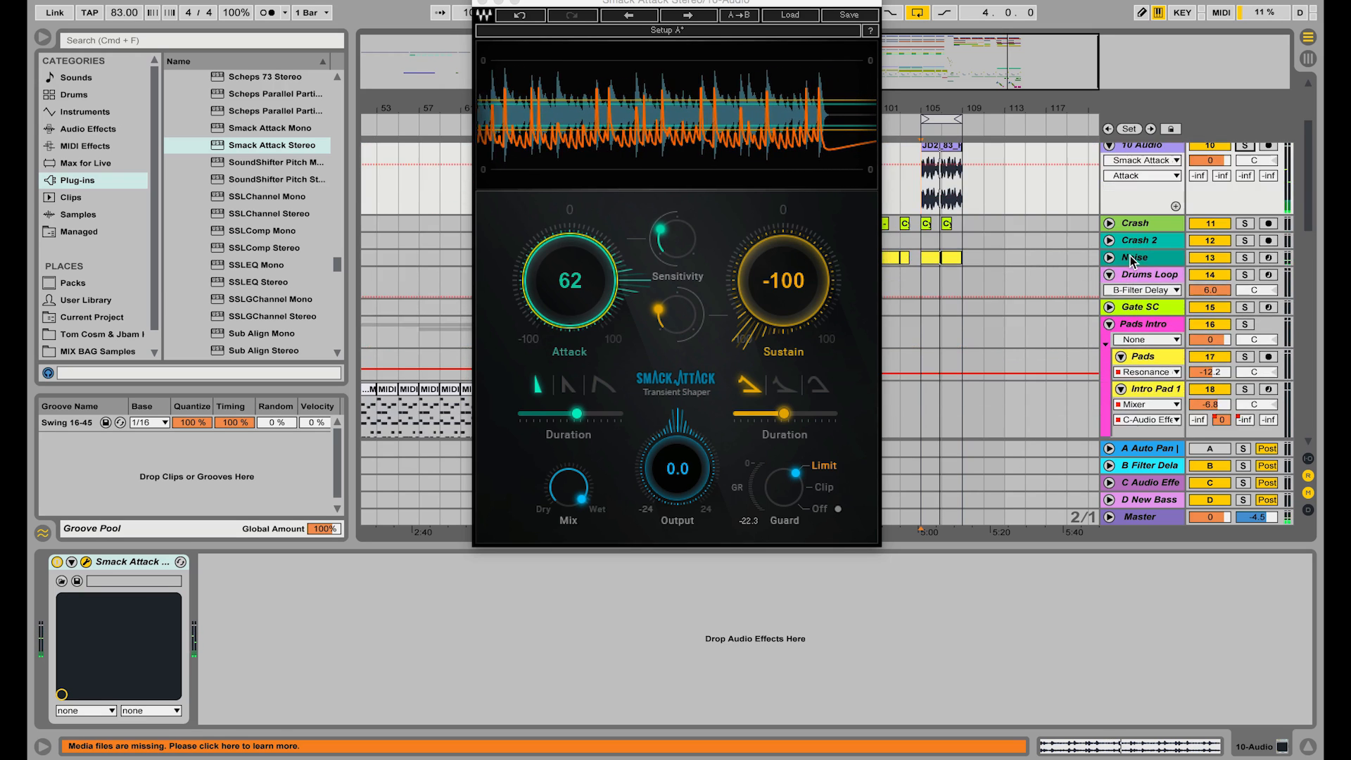
pyautogui.scroll(-10, 1130, 256)
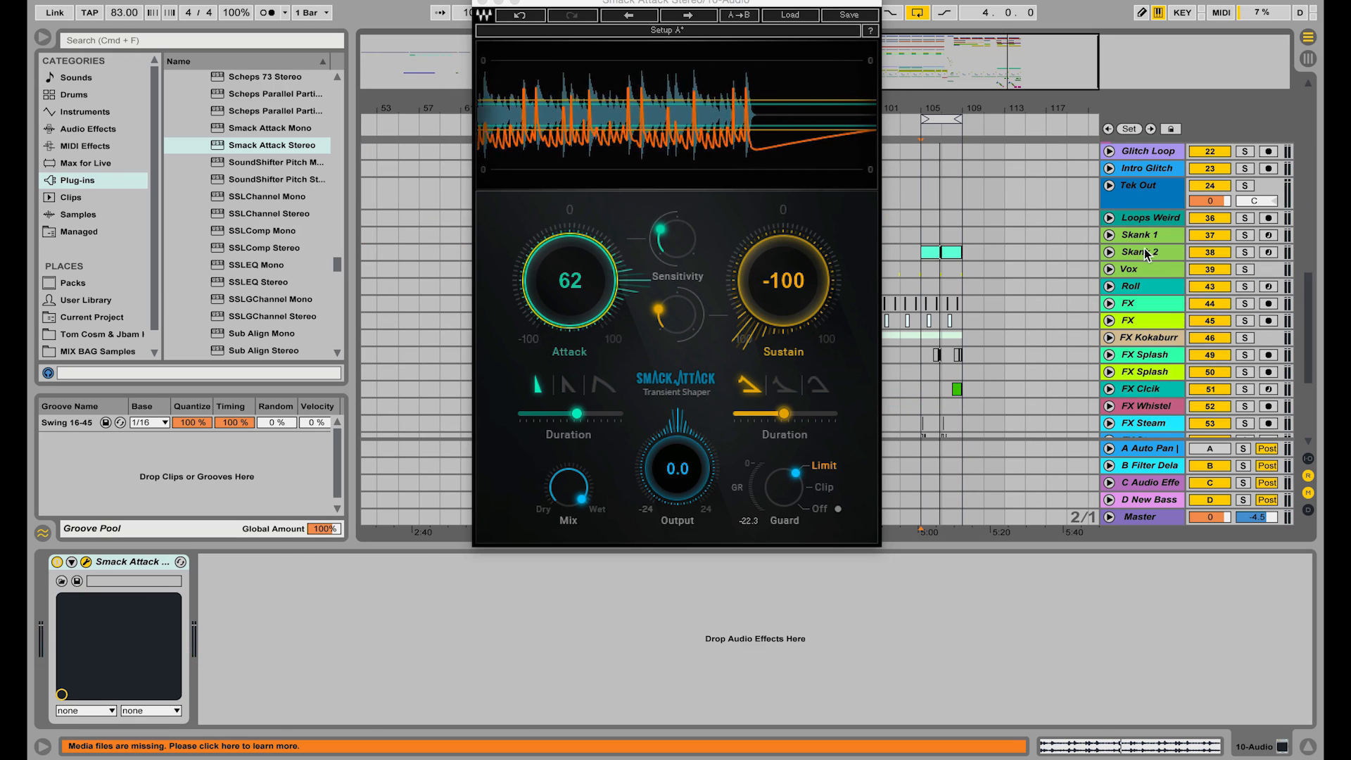
pyautogui.click(1149, 254)
pyautogui.click(1243, 253)
pyautogui.click(1110, 252)
pyautogui.press('space')
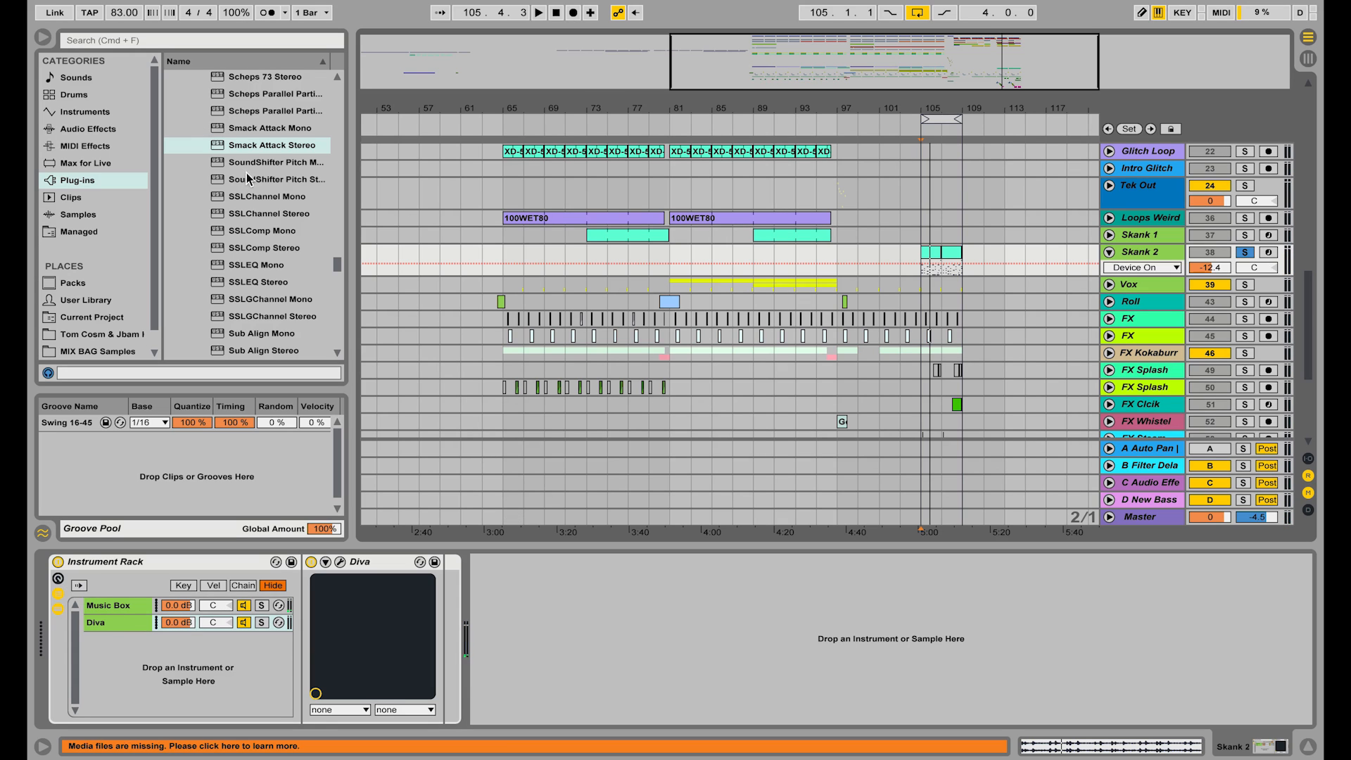
# Add Smack Attack Stereo to the Skank 2 track and set Sustain to 60 with the sustain Sensitivity at about 13.
pyautogui.doubleClick(271, 146)
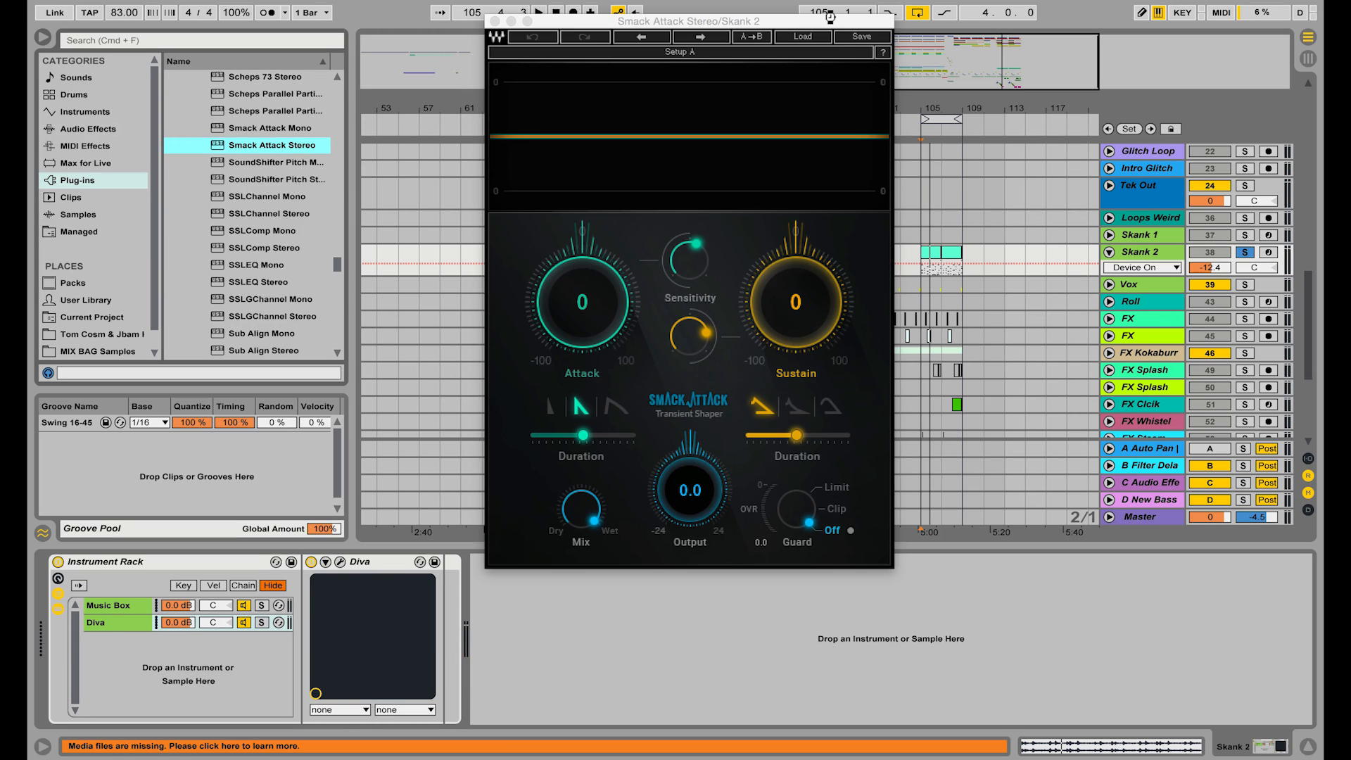
pyautogui.press('space')
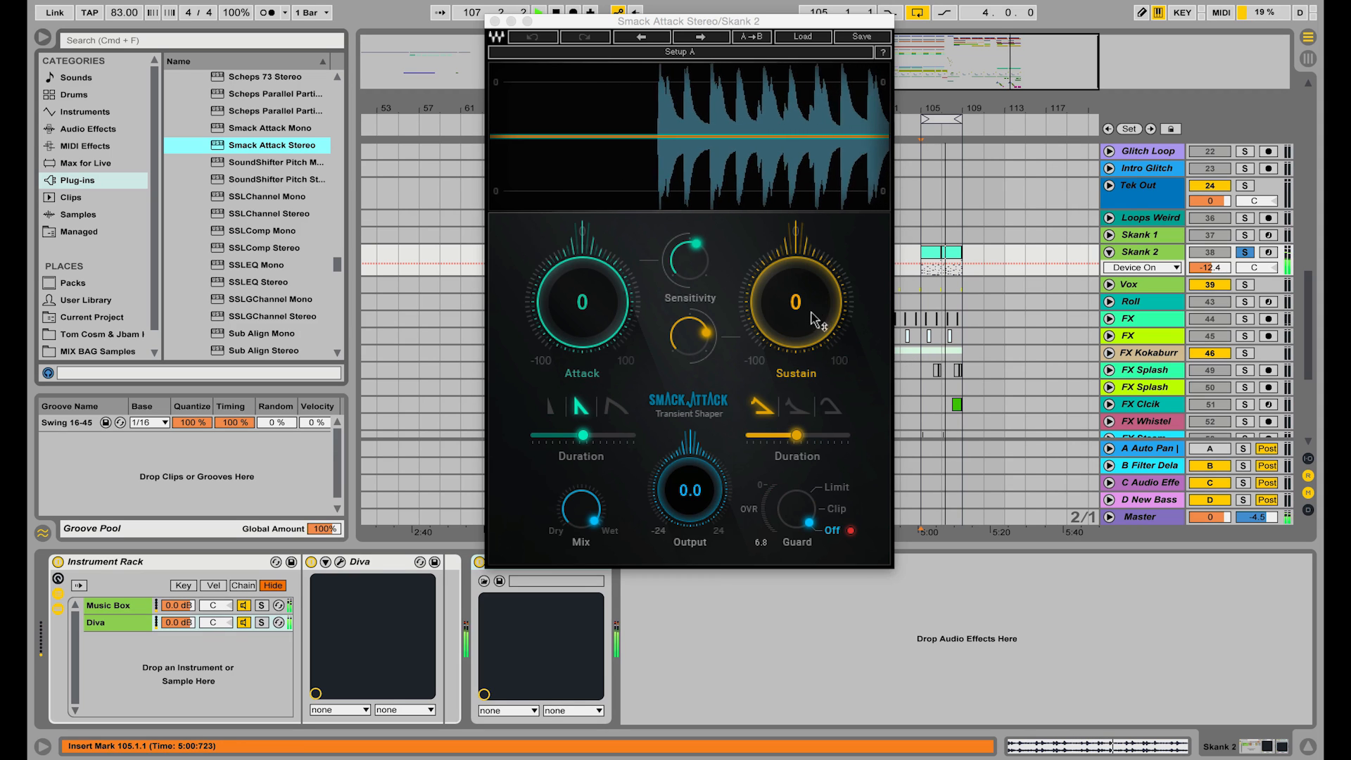
pyautogui.moveTo(798, 330); pyautogui.dragTo(798, 286)
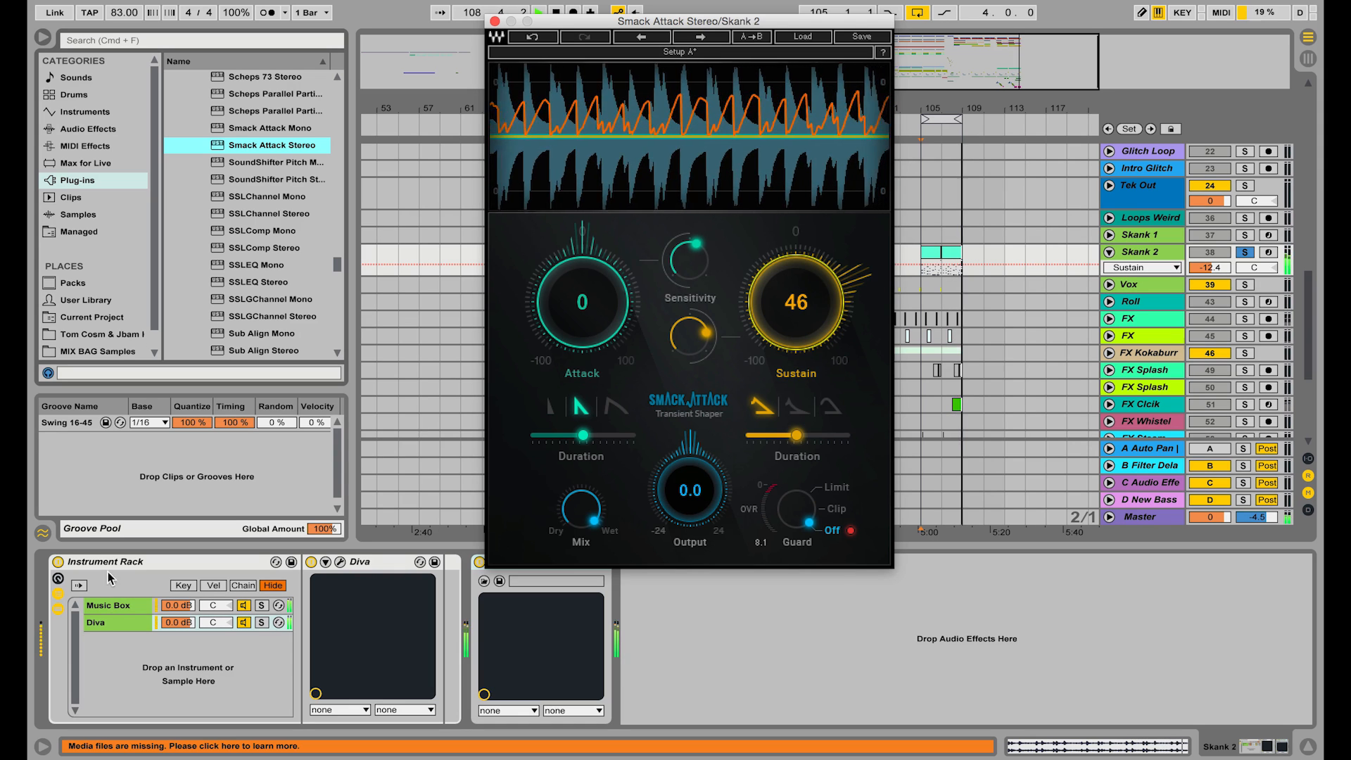
pyautogui.moveTo(697, 311); pyautogui.dragTo(697, 369)
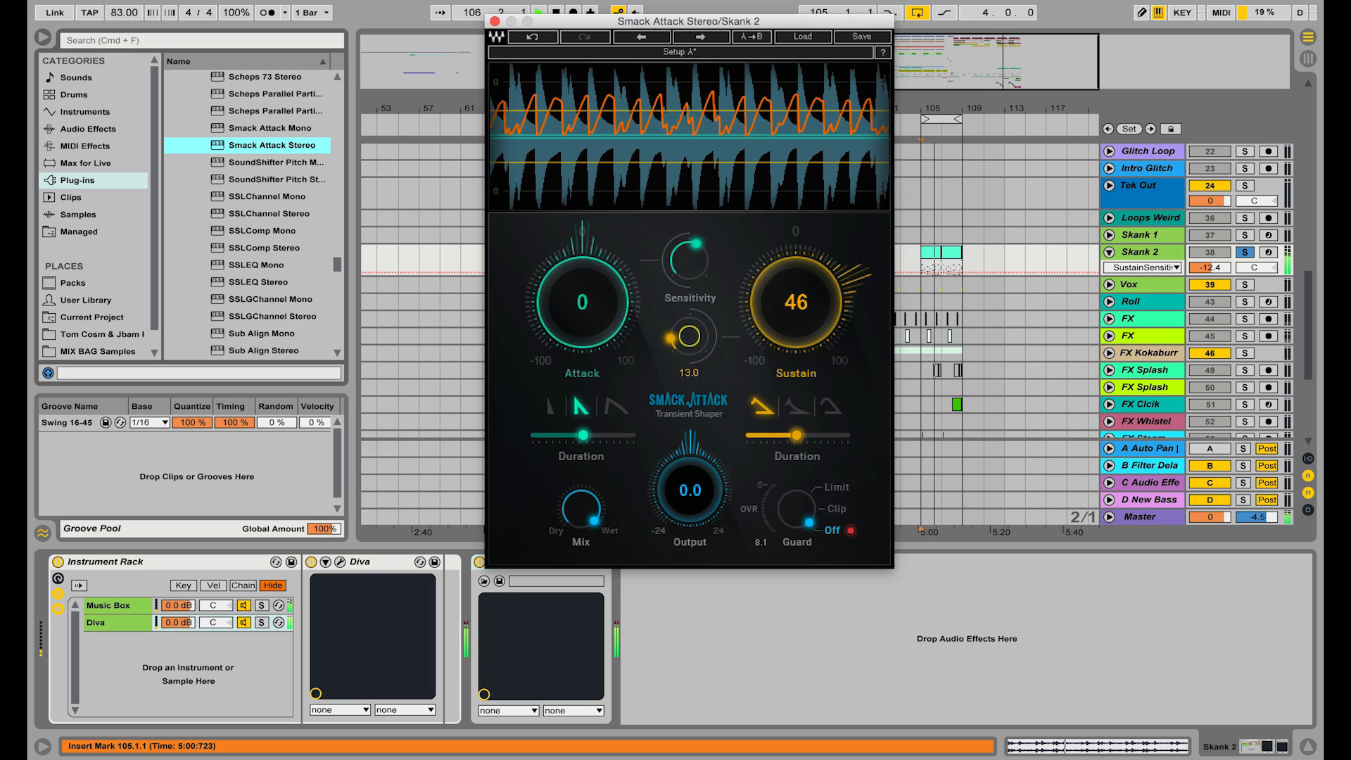
pyautogui.moveTo(797, 303); pyautogui.dragTo(797, 292)
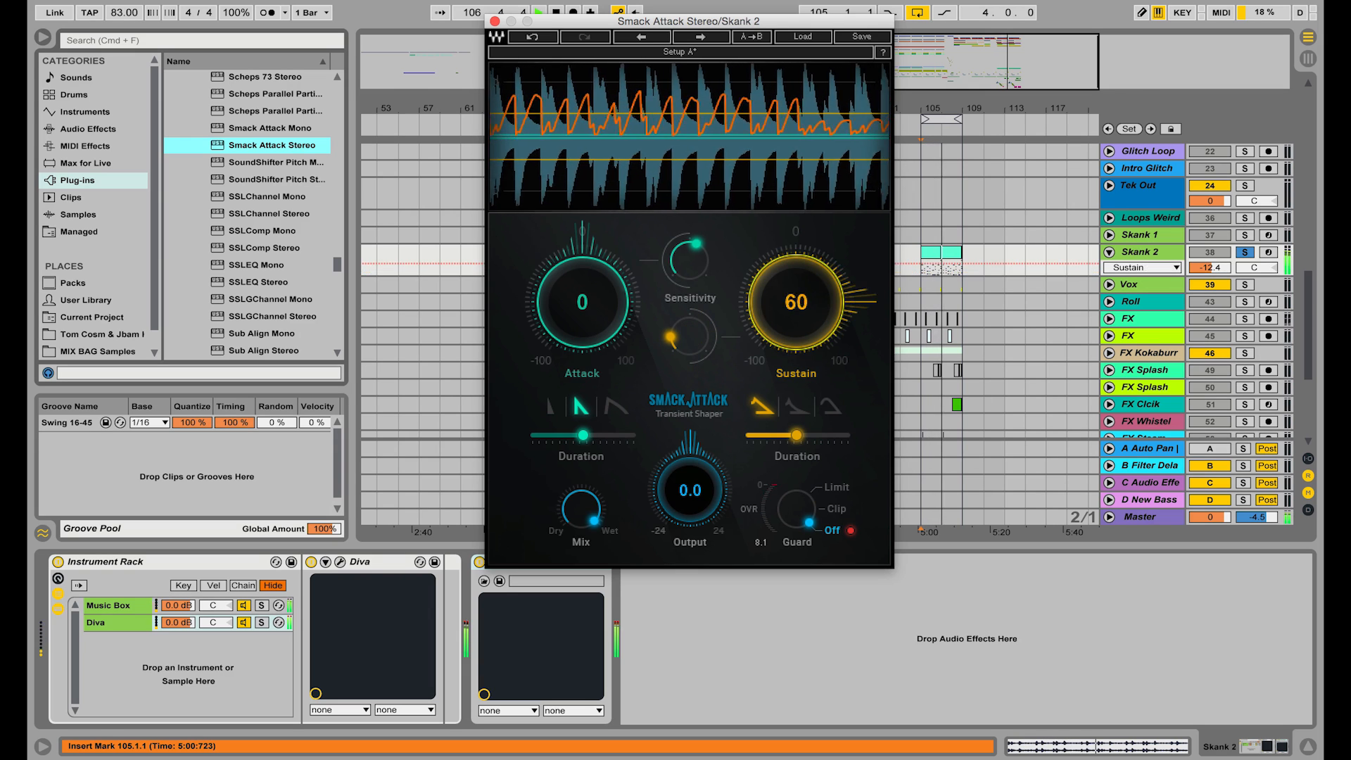
pyautogui.moveTo(691, 337); pyautogui.dragTo(691, 328)
# Switch Guard to Limit on Skank 2, try boosted and reduced attacks, and settle on Attack -30 with Sustain 68.
pyautogui.moveTo(588, 304); pyautogui.dragTo(588, 234)
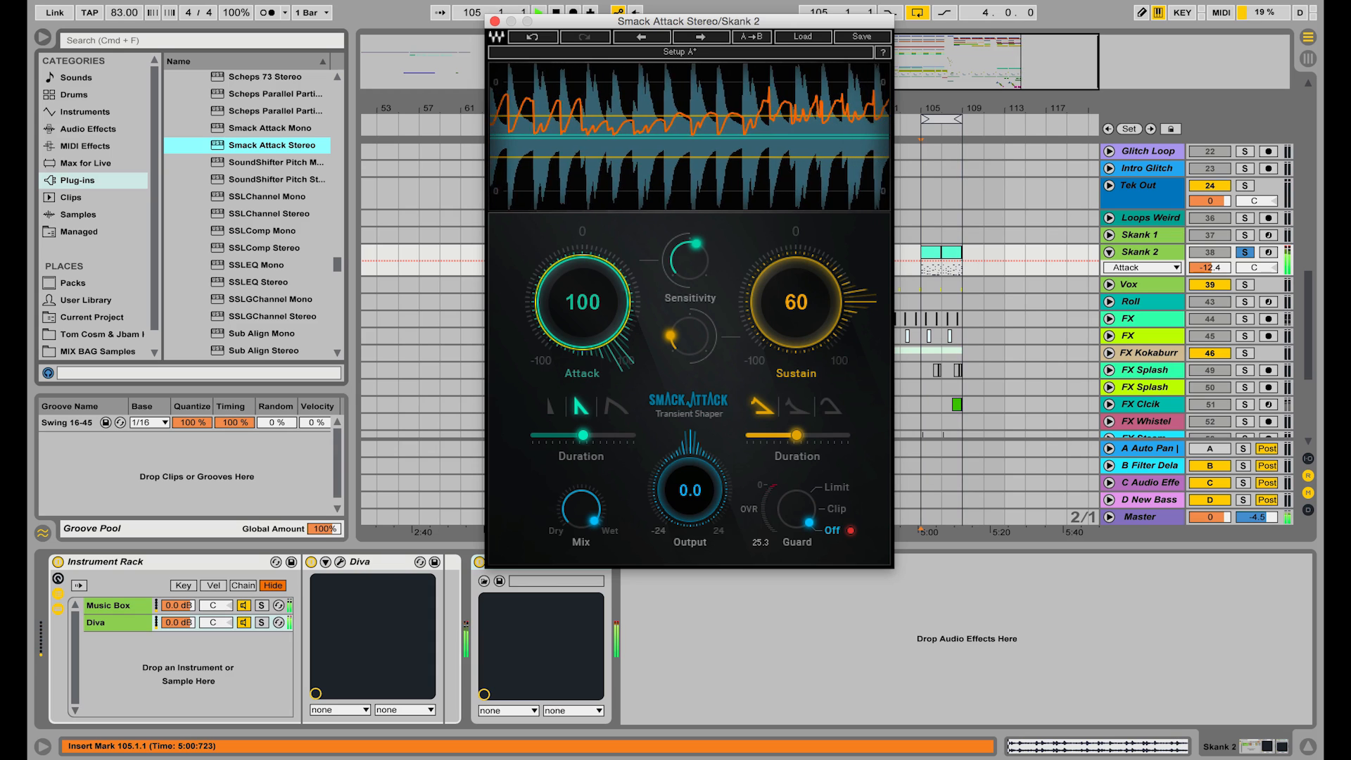
pyautogui.moveTo(613, 274); pyautogui.dragTo(614, 303)
pyautogui.moveTo(809, 301); pyautogui.dragTo(810, 304)
pyautogui.click(832, 491)
pyautogui.moveTo(643, 302); pyautogui.dragTo(643, 298)
pyautogui.moveTo(783, 295)
pyautogui.mouseDown()
pyautogui.moveTo(783, 318)
pyautogui.moveTo(782, 298)
pyautogui.mouseUp()
pyautogui.moveTo(597, 277); pyautogui.dragTo(597, 345)
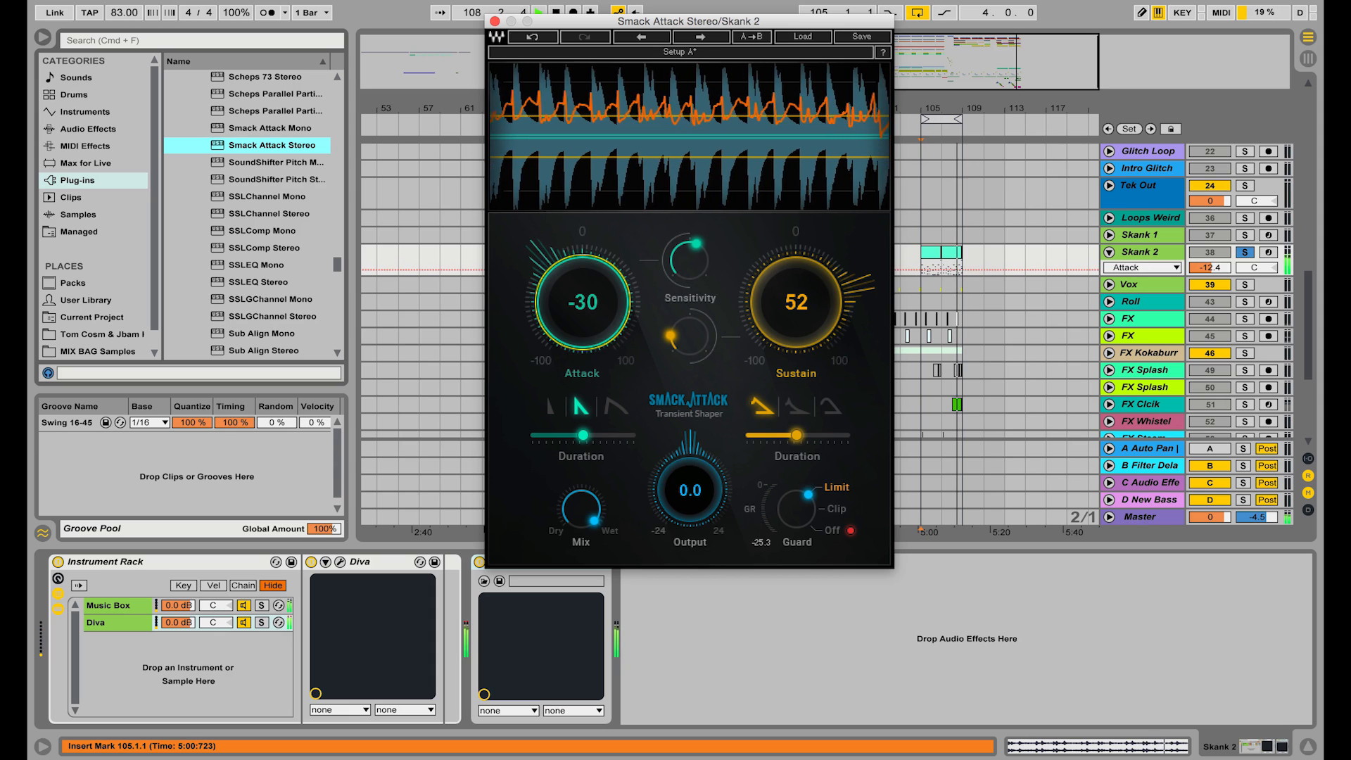
pyautogui.moveTo(809, 303); pyautogui.dragTo(810, 292)
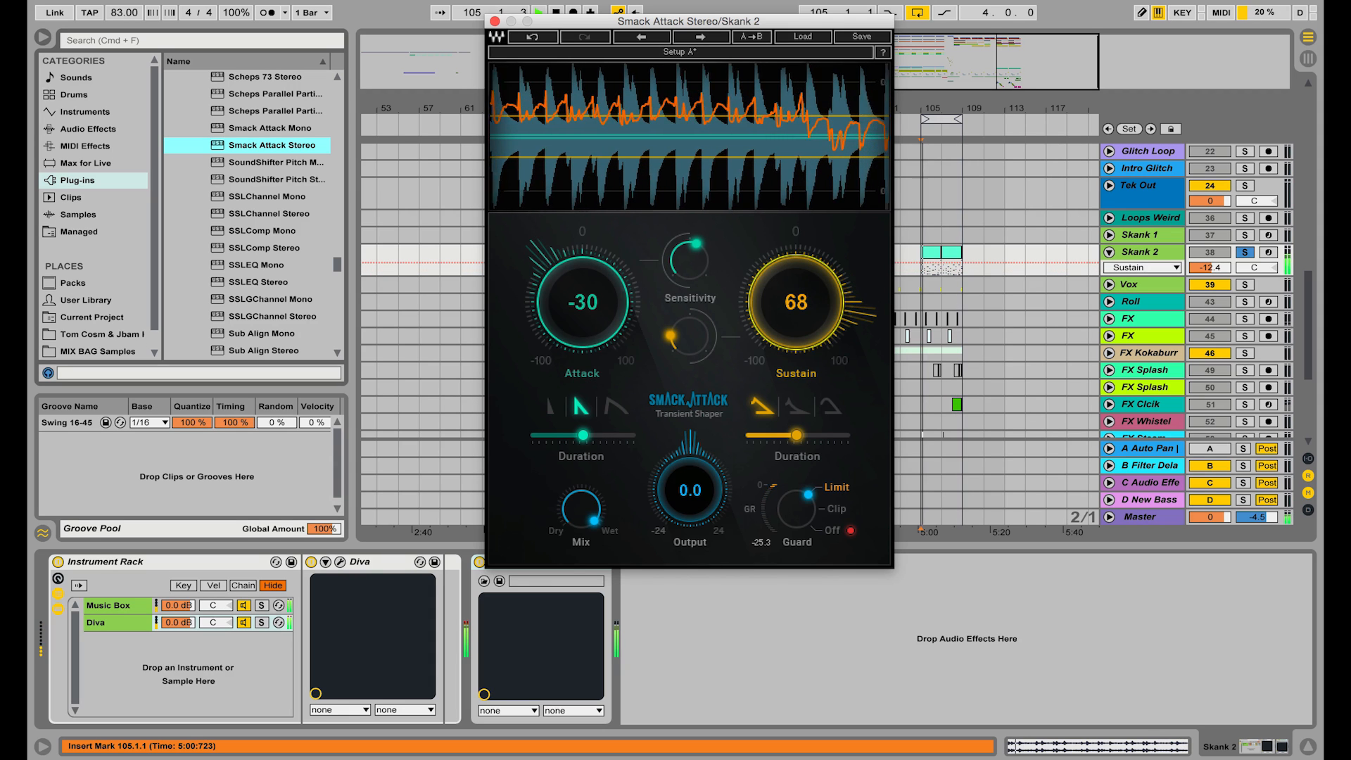
# Switch the sustain envelope to the middle shape with a shorter Duration, Sustain at 58 and sustain Sensitivity at 65.4.
pyautogui.click(804, 415)
pyautogui.moveTo(796, 435); pyautogui.dragTo(831, 435)
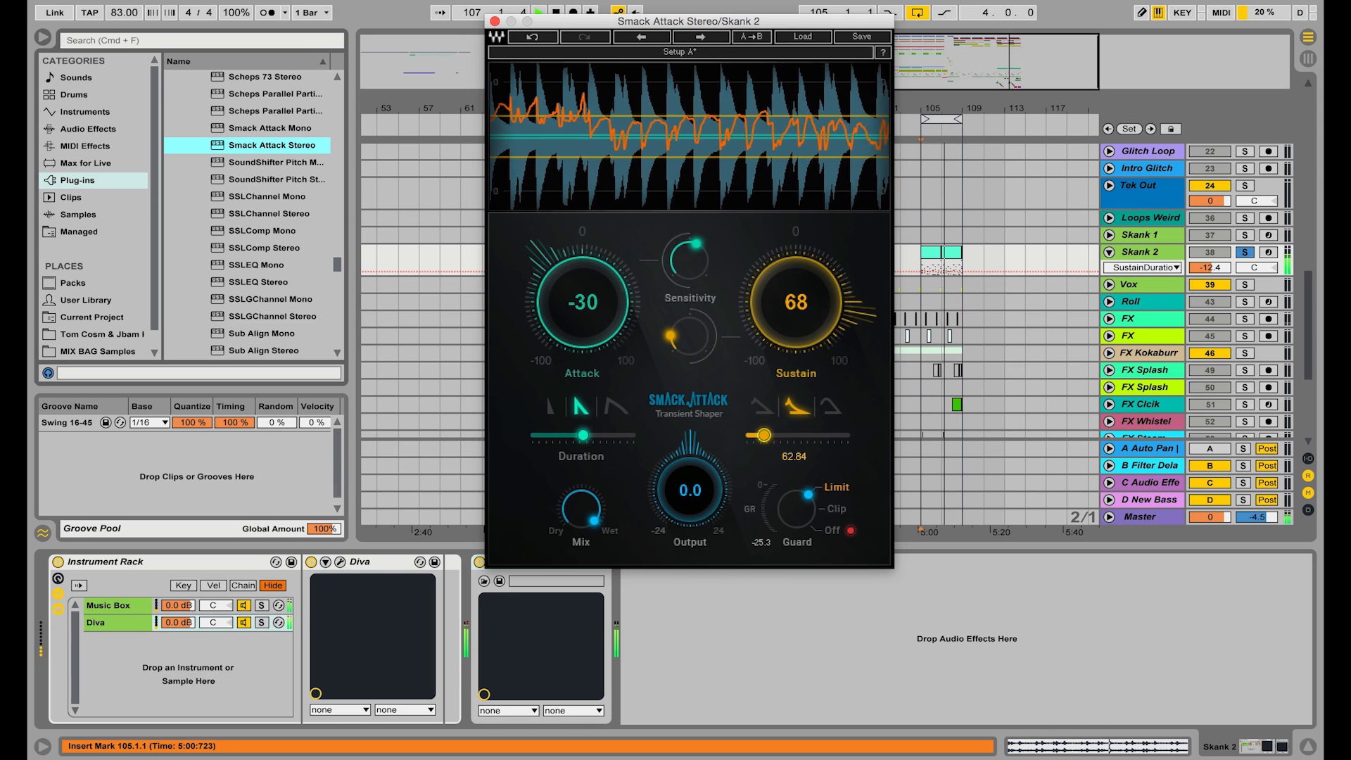
pyautogui.moveTo(811, 291); pyautogui.dragTo(811, 303)
pyautogui.moveTo(690, 337); pyautogui.dragTo(690, 303)
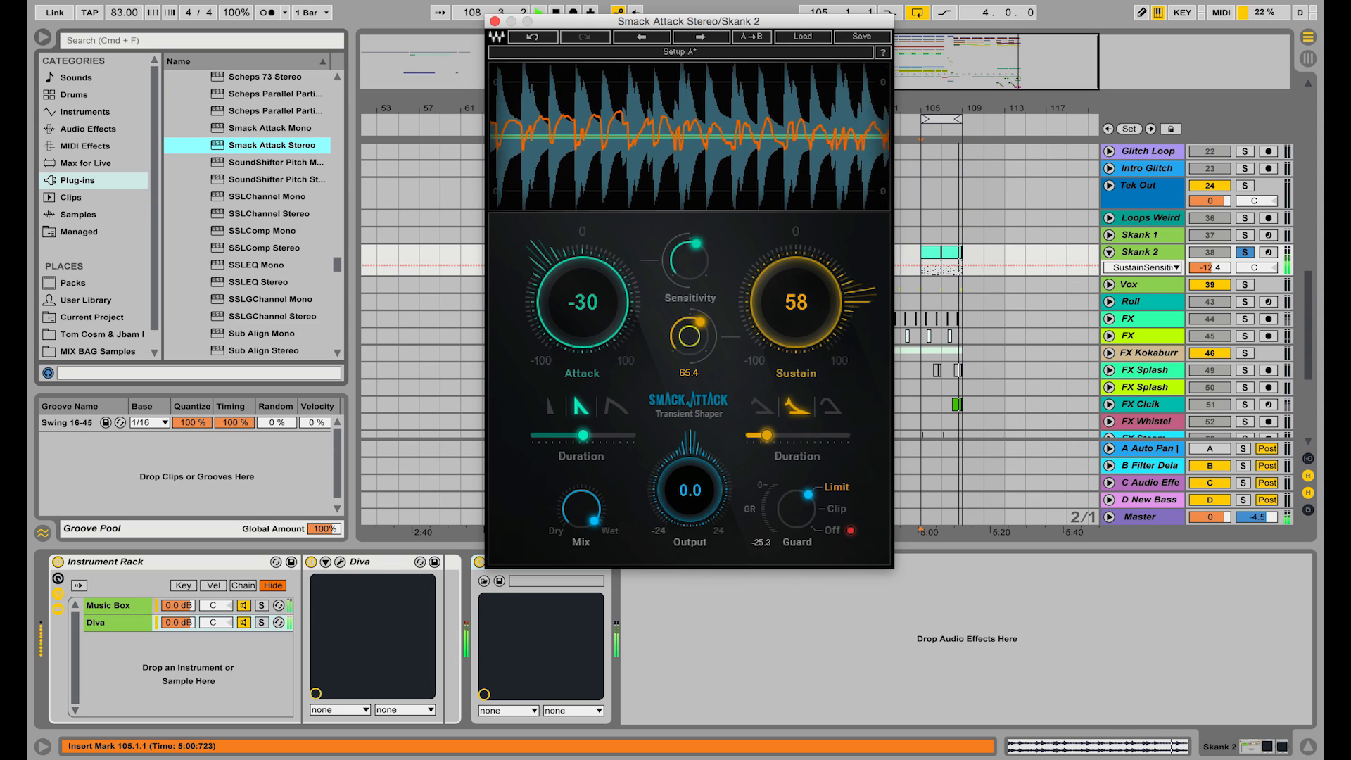
# Try a stronger attack reduction on Skank 2, then boost Attack to 100 with the attack Sensitivity at 8.3.
pyautogui.moveTo(583, 302); pyautogui.dragTo(583, 338)
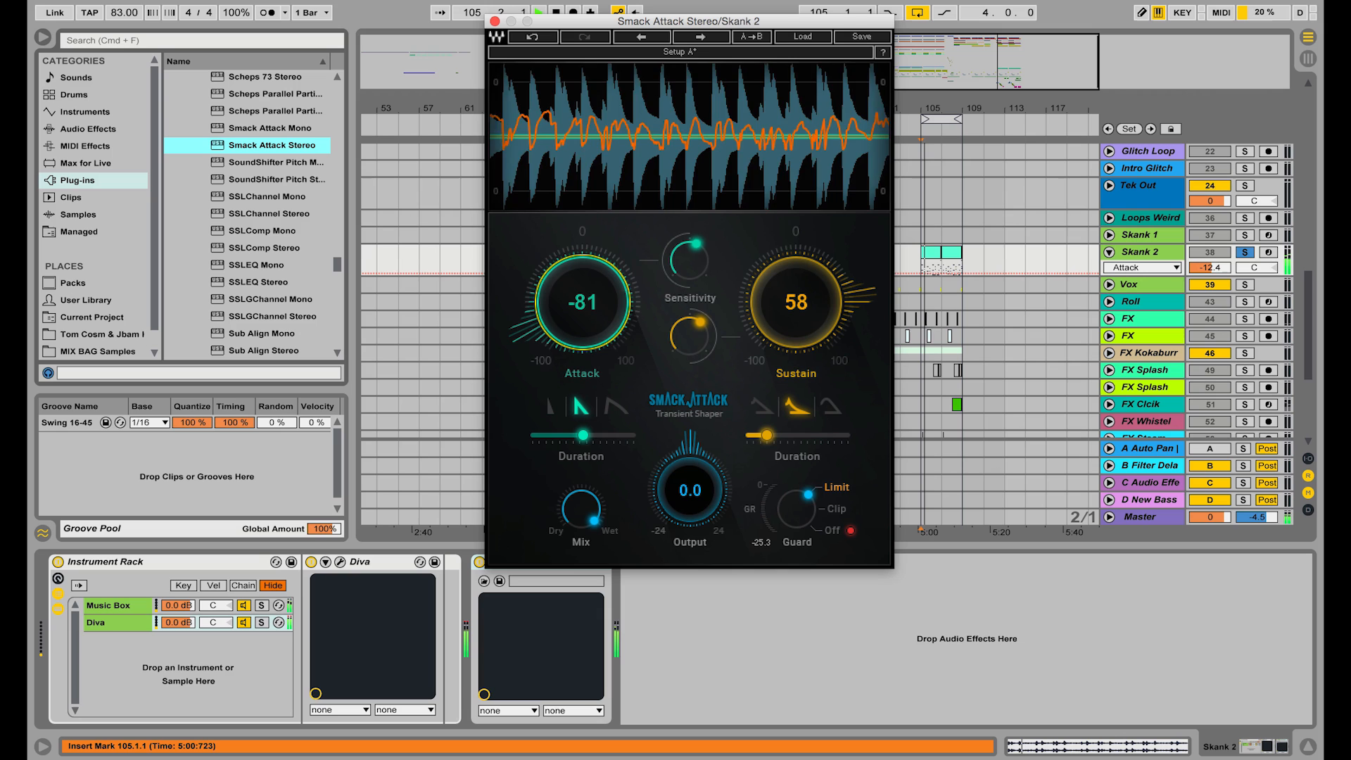
pyautogui.moveTo(719, 257); pyautogui.dragTo(689, 304)
pyautogui.moveTo(584, 302); pyautogui.dragTo(585, 175)
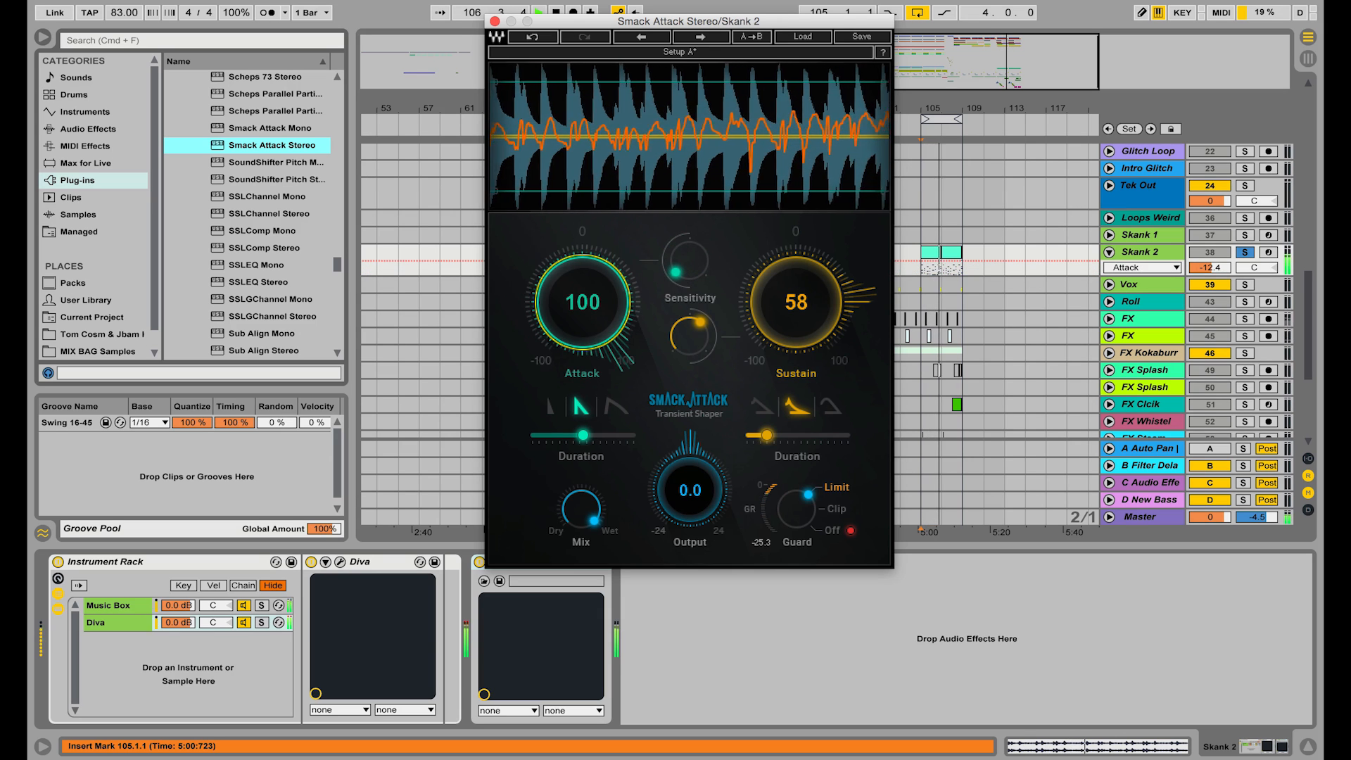
pyautogui.click(690, 261)
pyautogui.moveTo(689, 261); pyautogui.dragTo(689, 257)
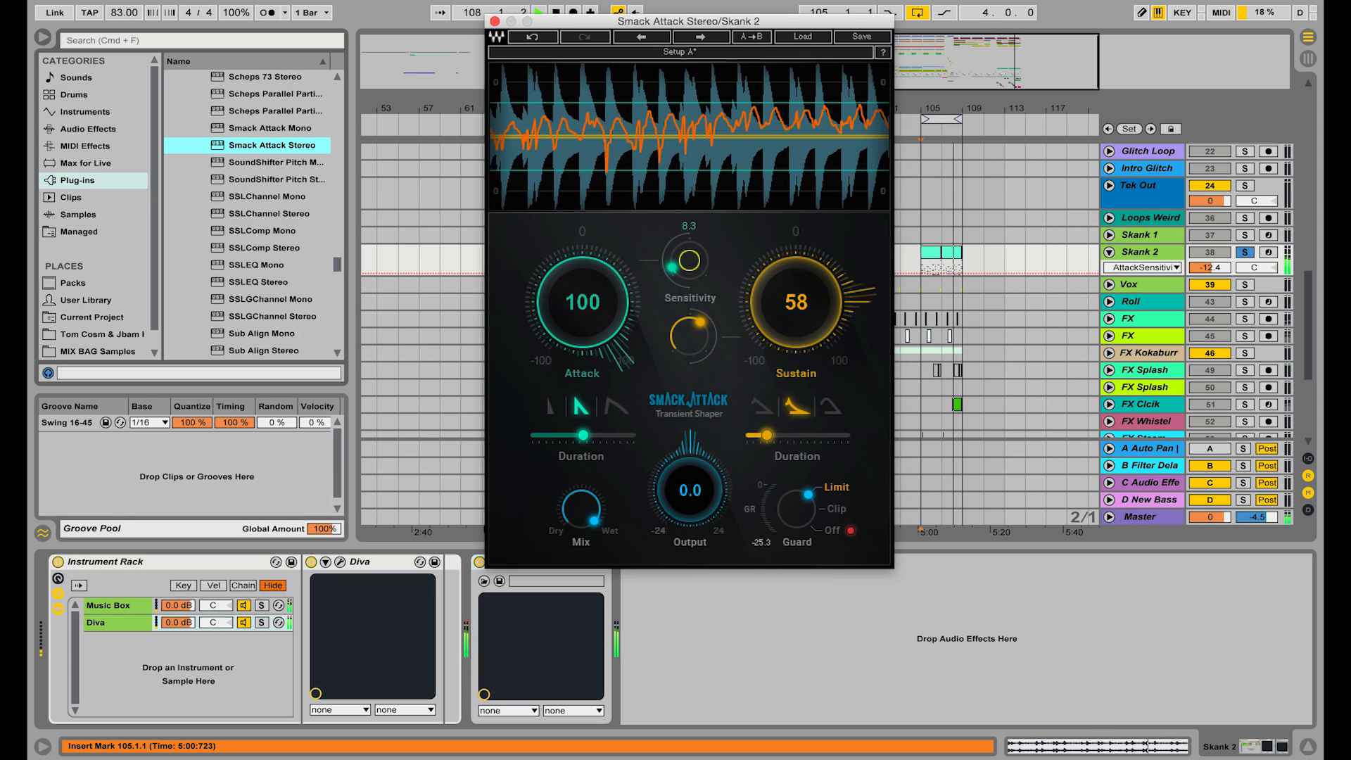
# Set Attack to 23 and Sustain to 63 with a slightly longer sustain Duration, and check Skank 2 in the full mix.
pyautogui.click(1244, 253)
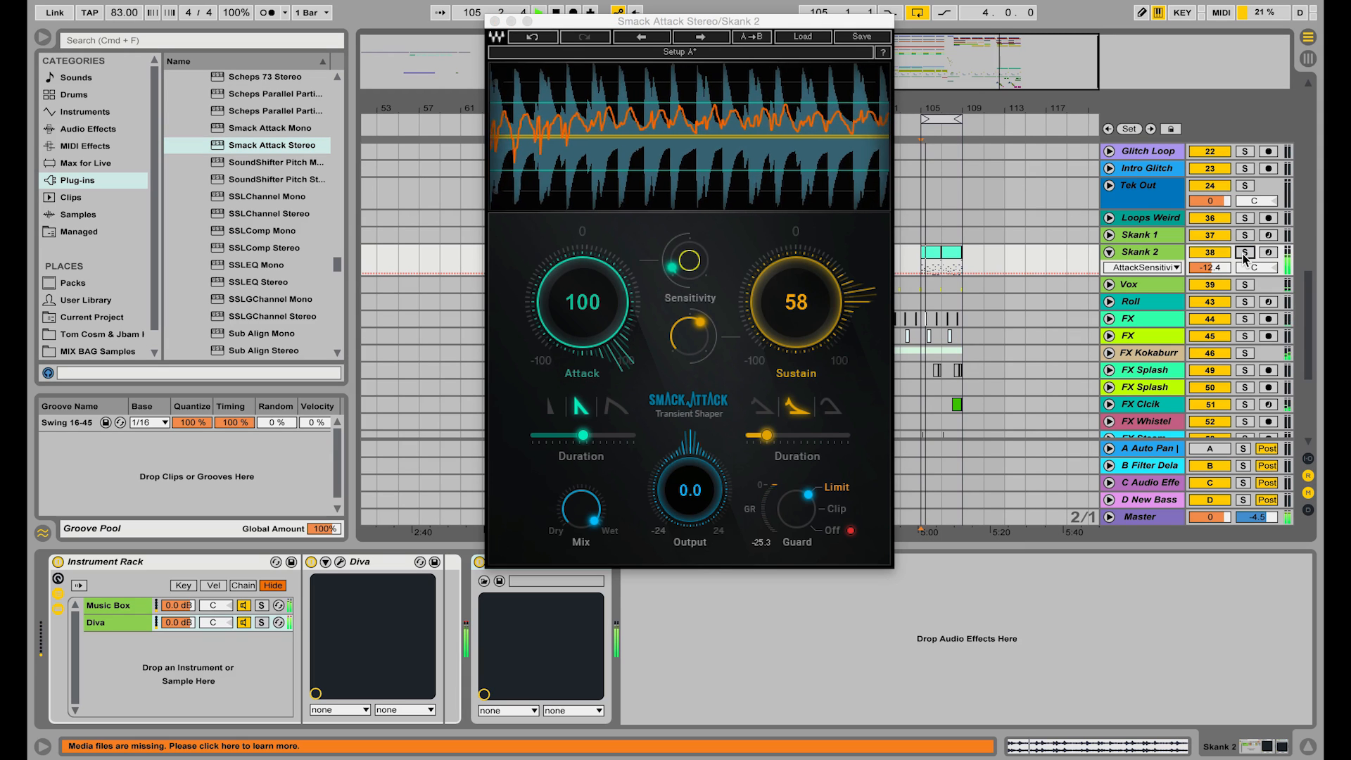
pyautogui.click(1243, 255)
pyautogui.moveTo(538, 305); pyautogui.dragTo(539, 359)
pyautogui.moveTo(766, 265); pyautogui.dragTo(779, 435)
pyautogui.moveTo(761, 318); pyautogui.dragTo(762, 299)
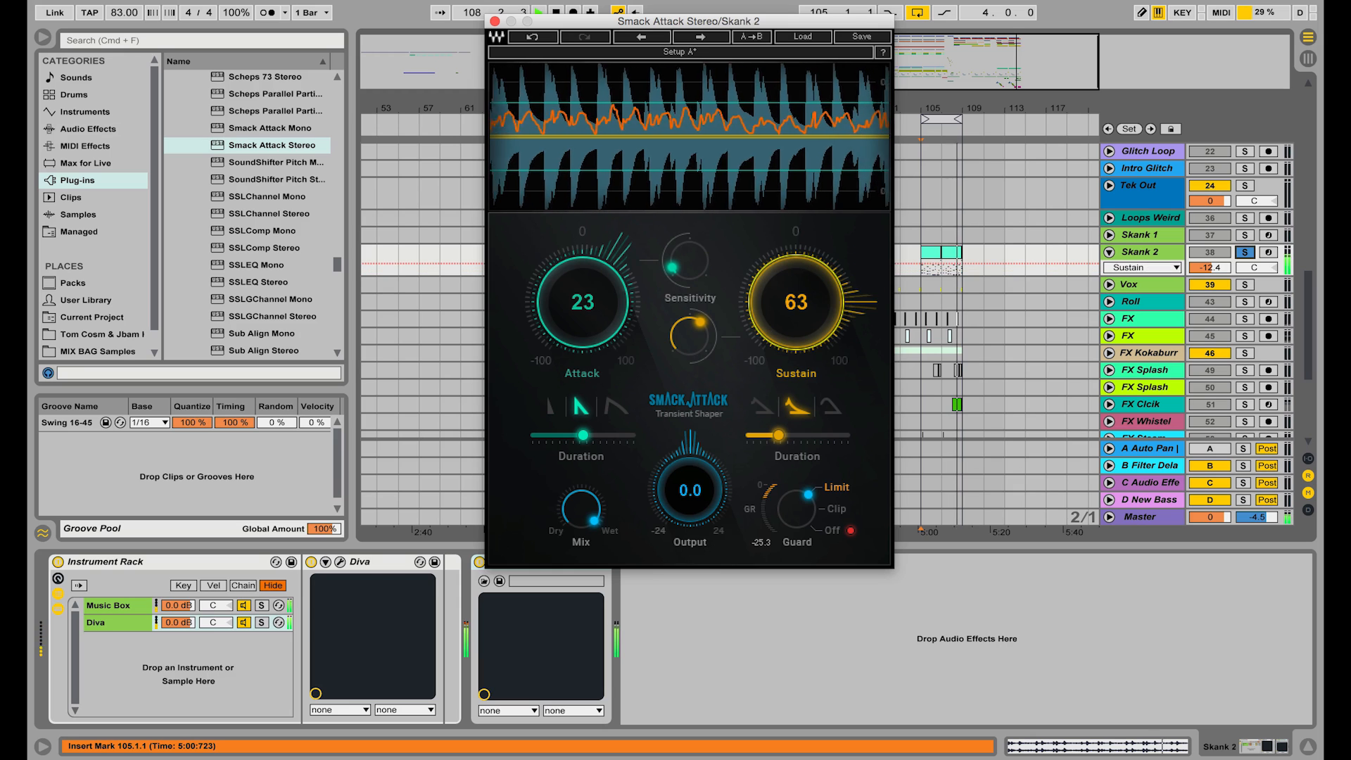
pyautogui.click(1248, 252)
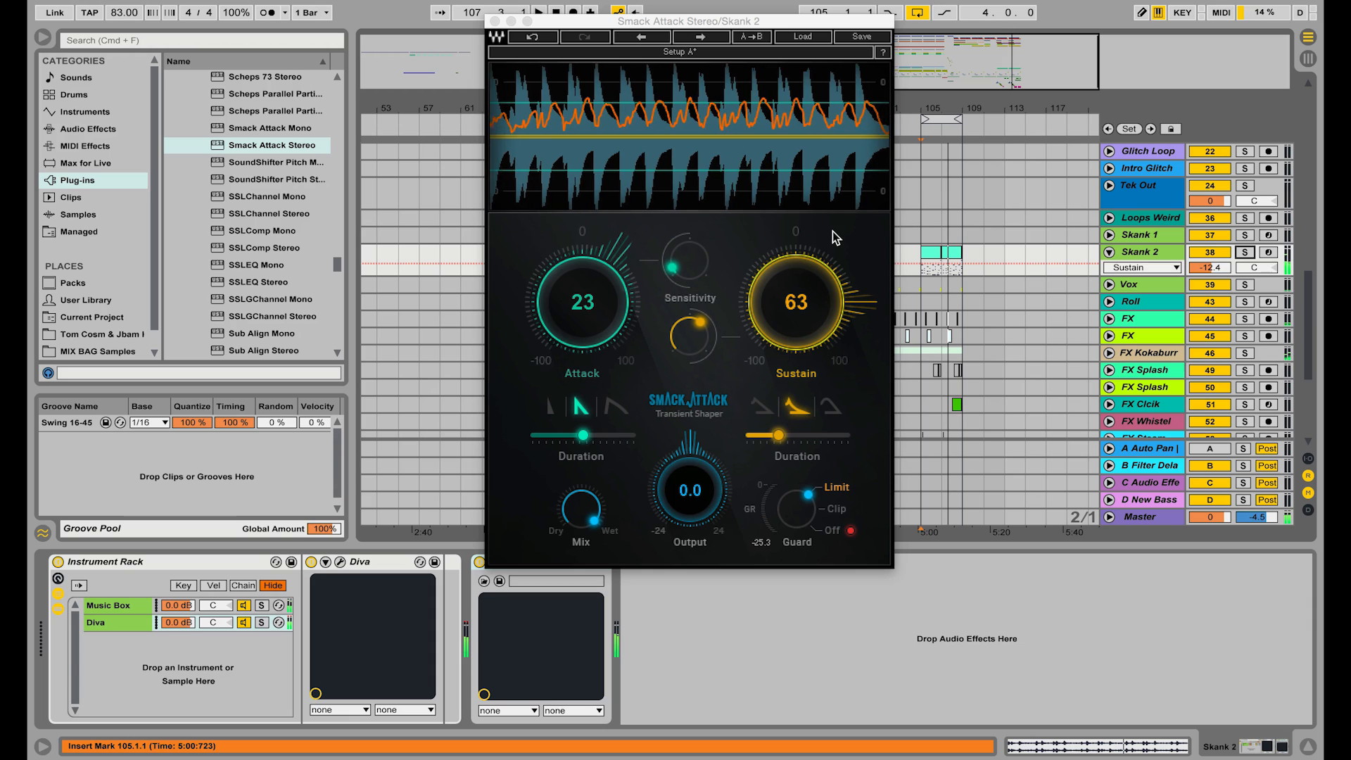
pyautogui.press('space')
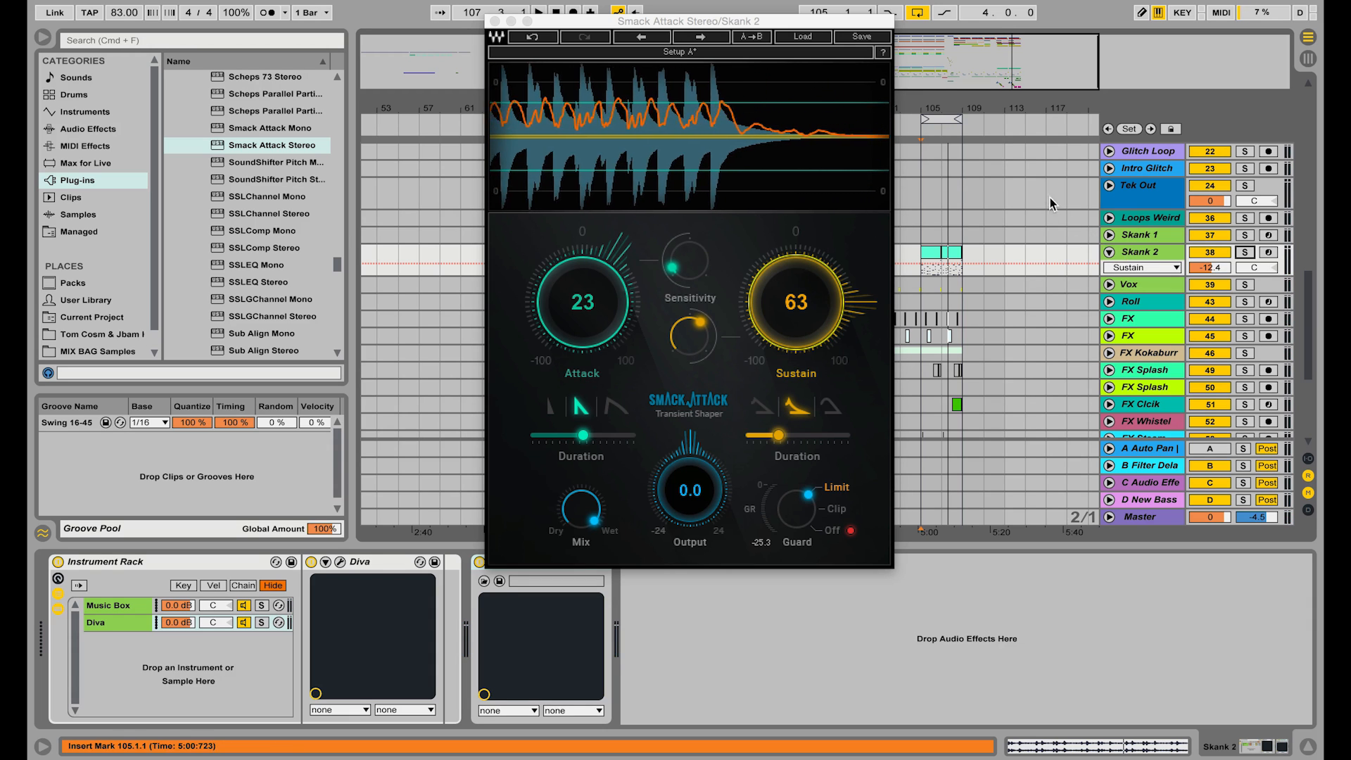
# Load the Instruments factory preset Sustain Enhancer for Piano and play the Skank 2 track soloed.
pyautogui.click(812, 39)
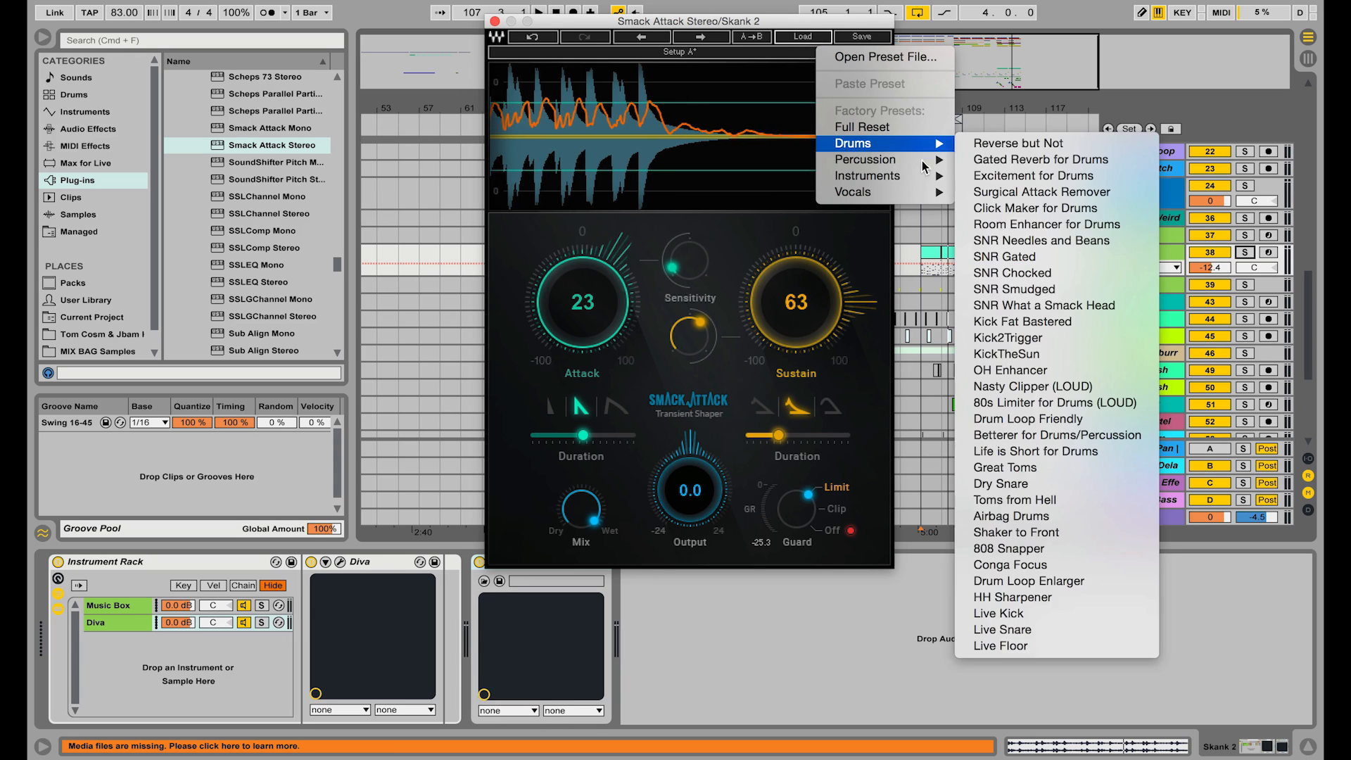
pyautogui.moveTo(919, 182)
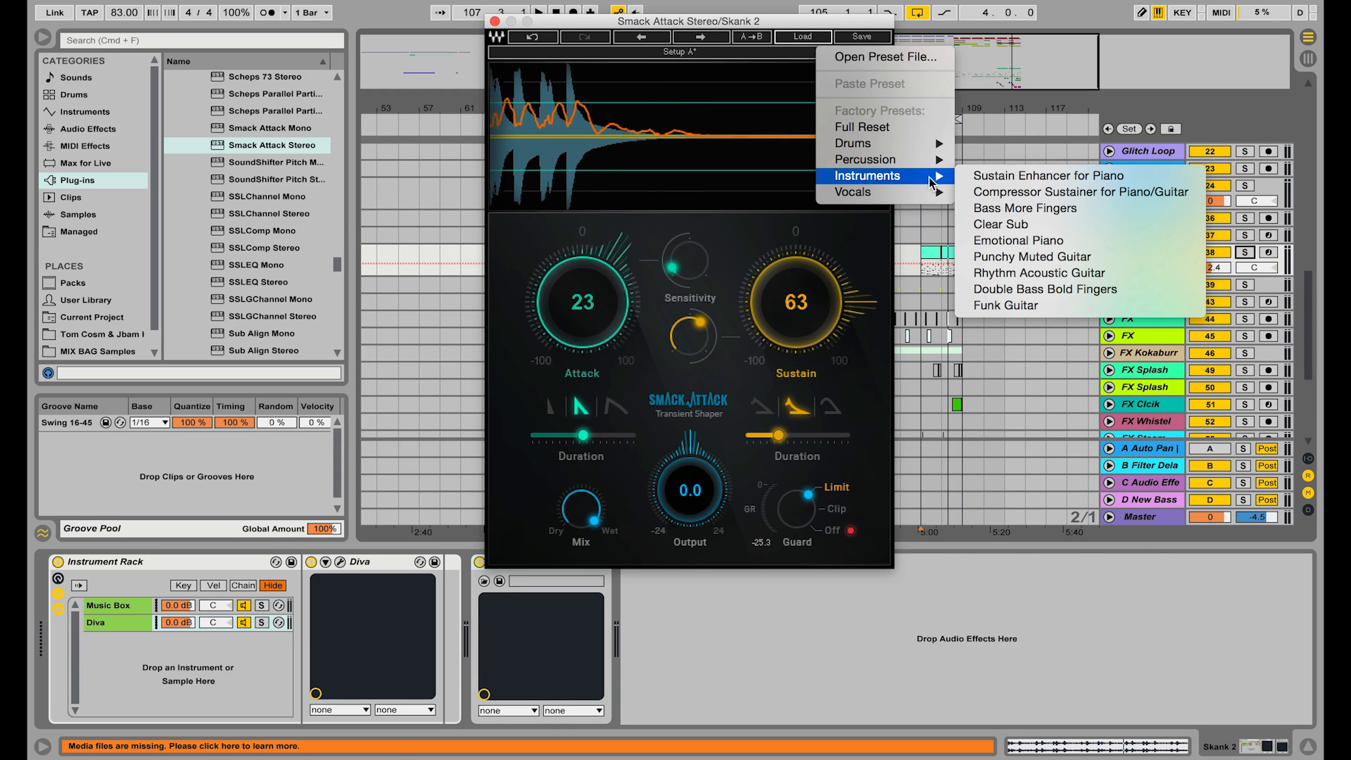
pyautogui.click(1100, 178)
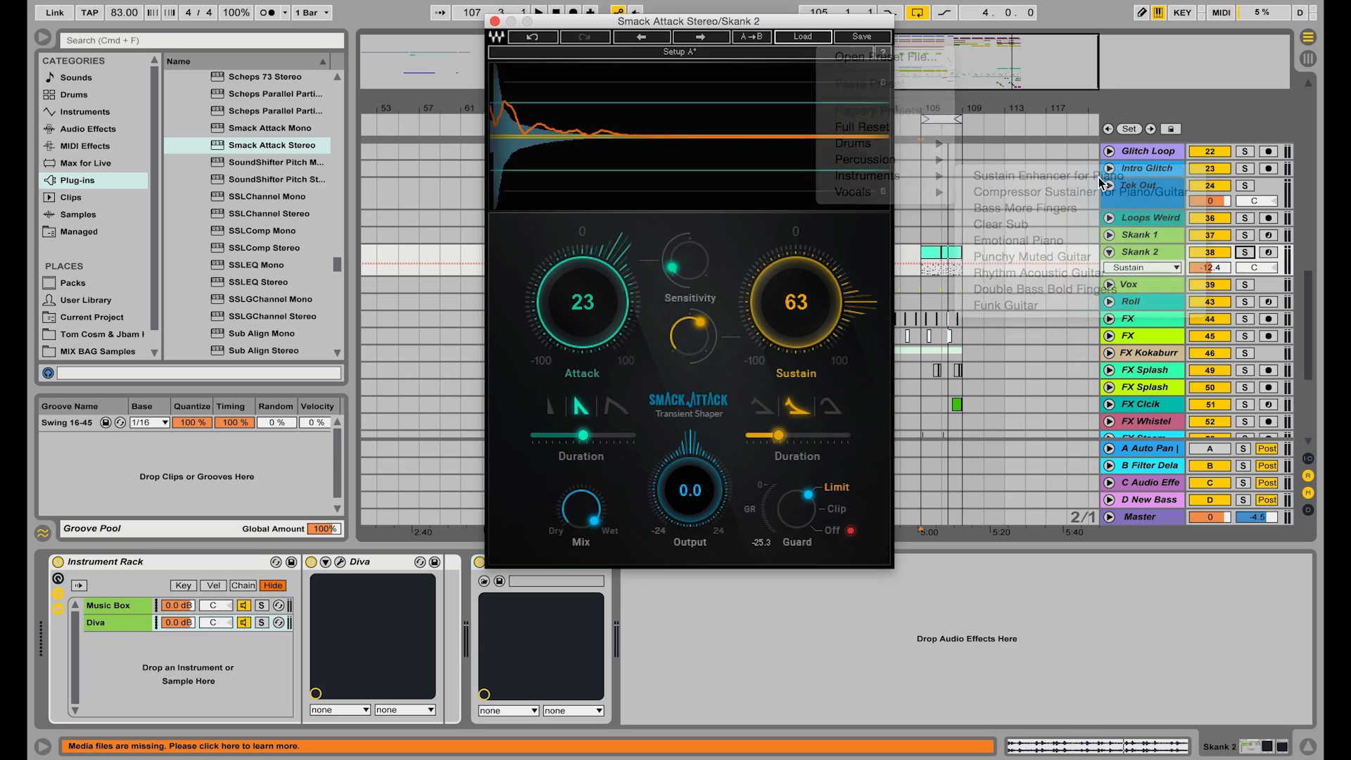
pyautogui.click(1247, 252)
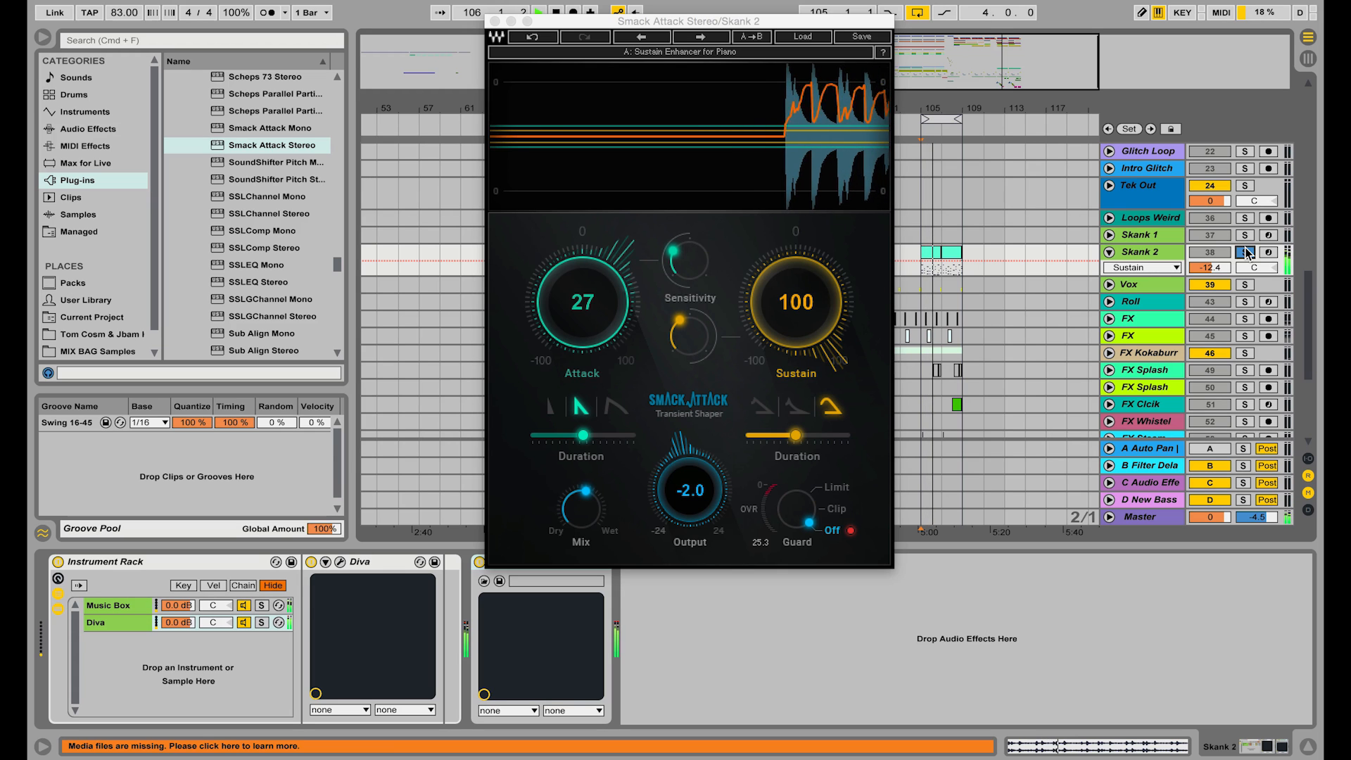
# Load the Instruments factory preset Compressor Sustainer for Piano/Guitar on Skank 2 and bring the track back into the full mix.
pyautogui.click(803, 36)
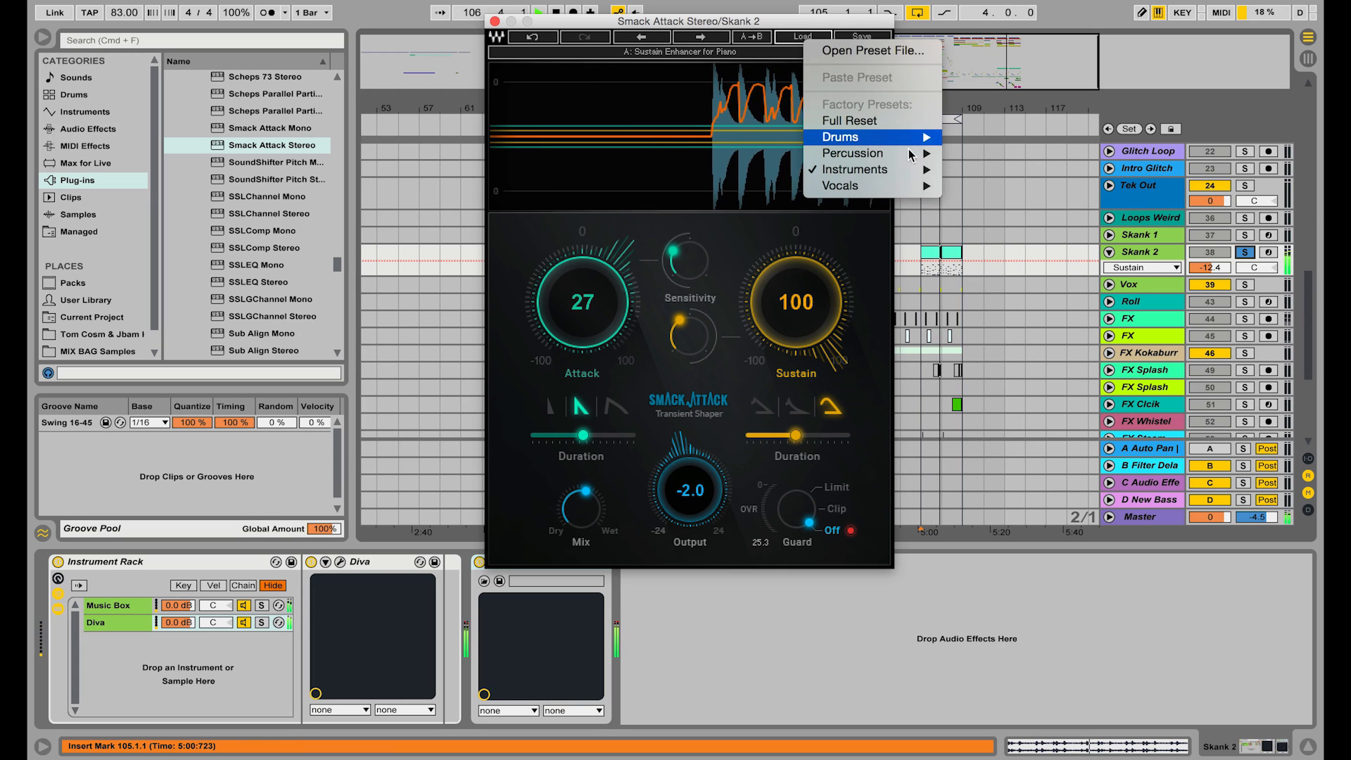
pyautogui.moveTo(908, 173)
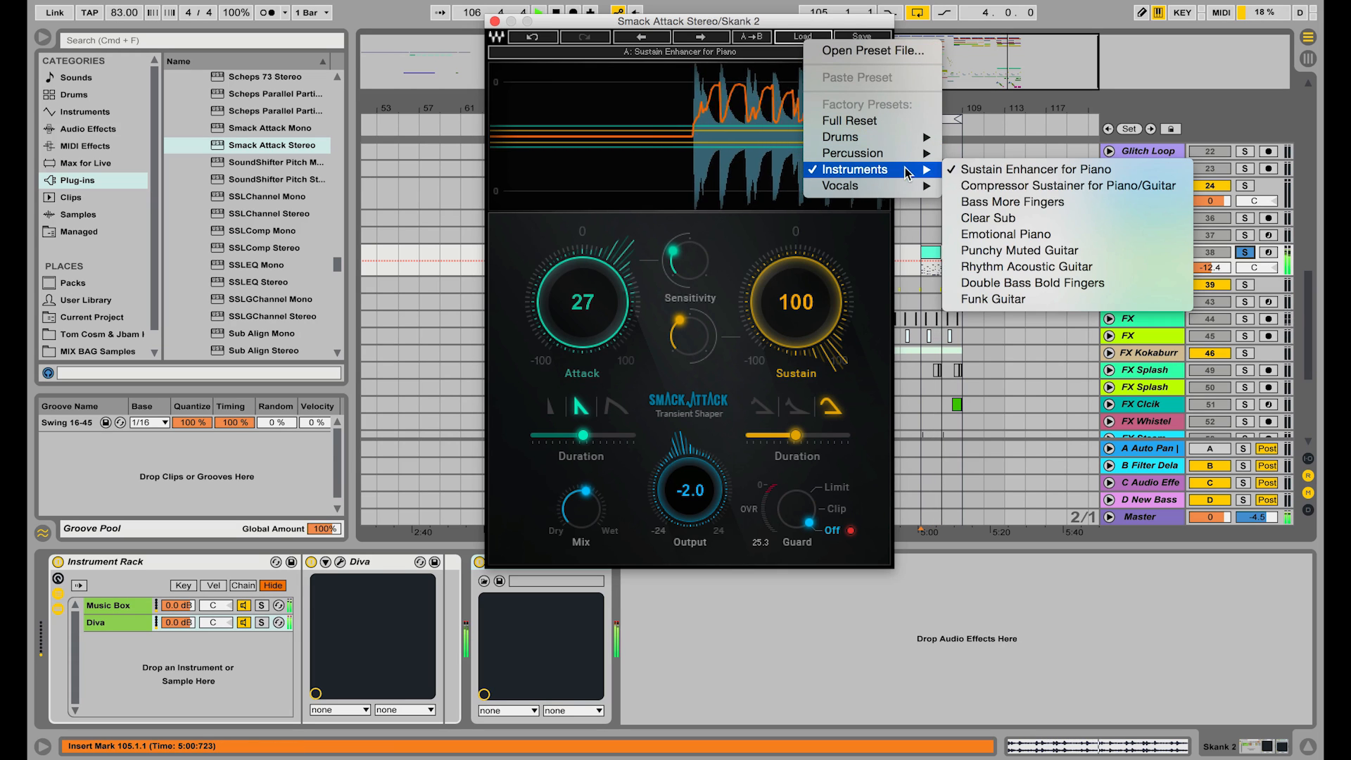
pyautogui.click(1160, 190)
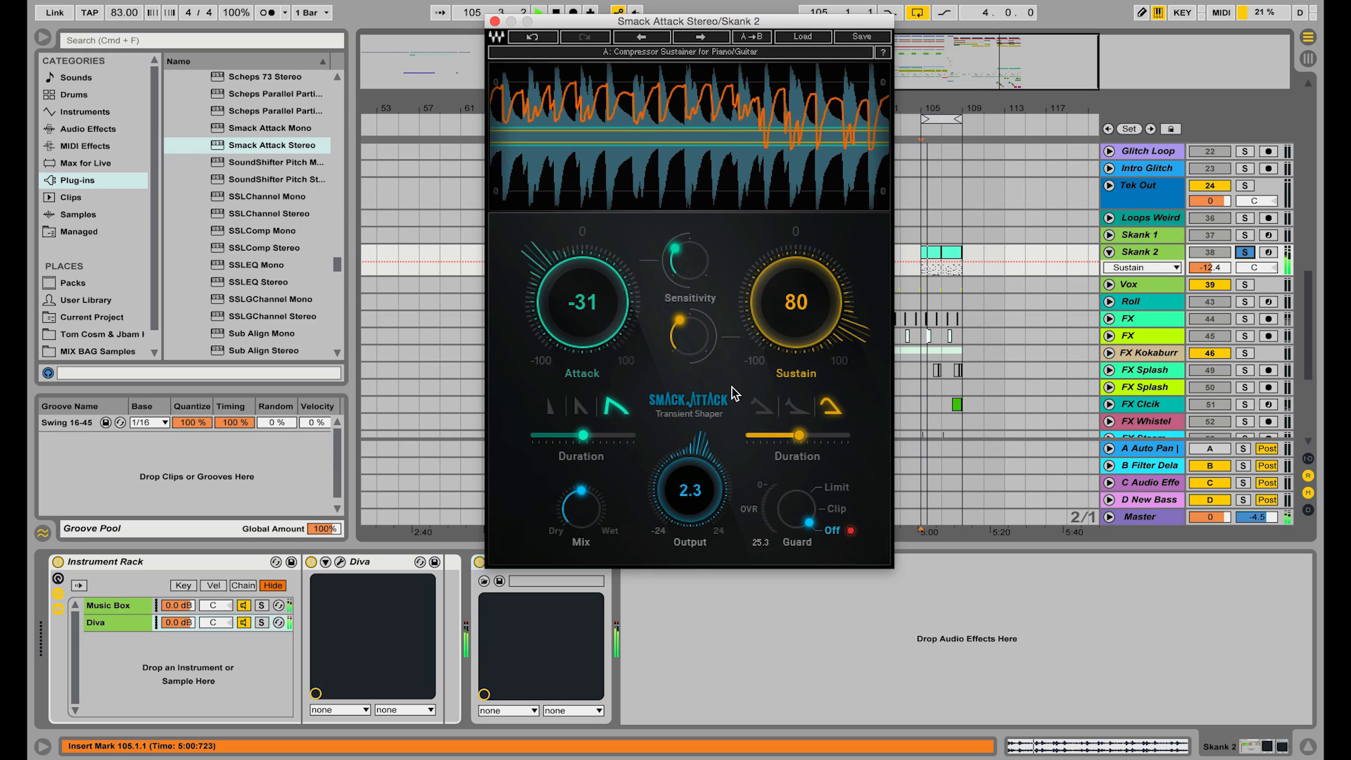
pyautogui.click(1246, 253)
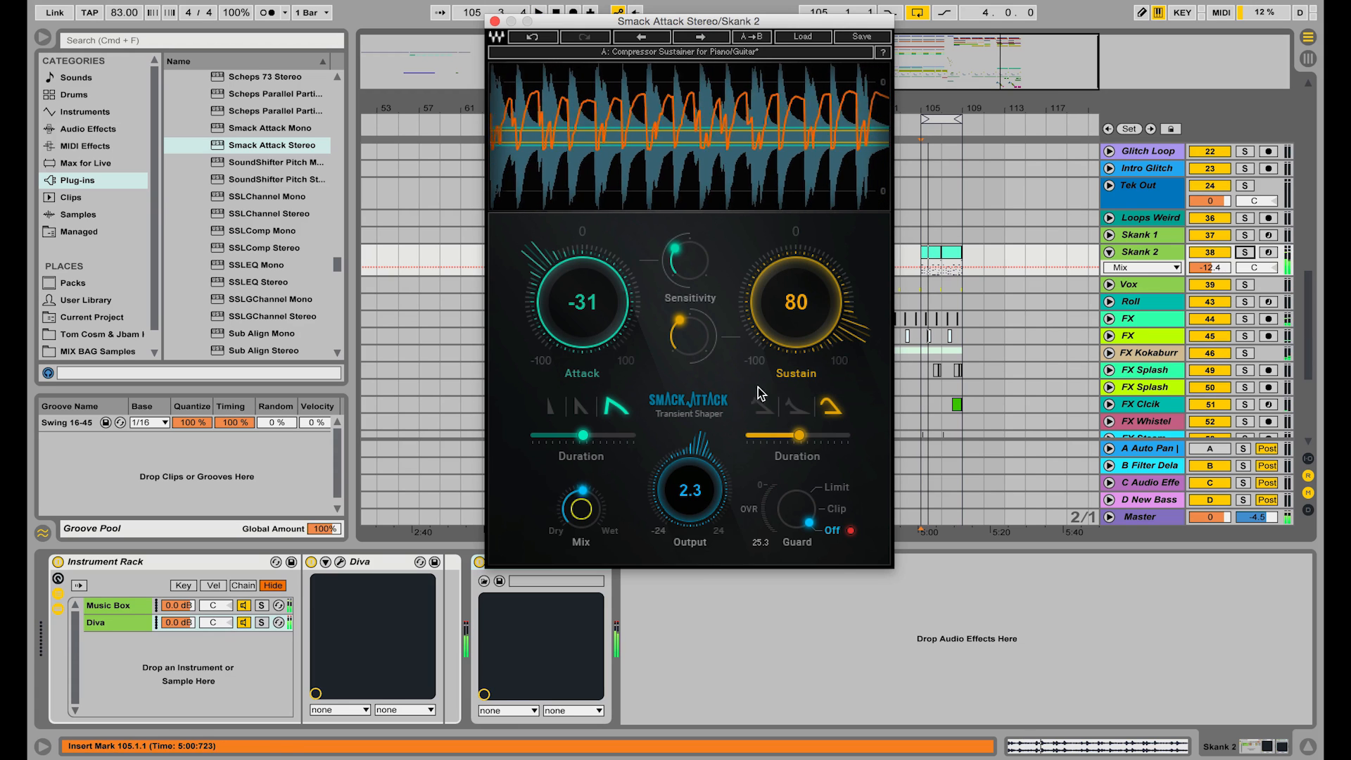
# Insert Smack Attack Stereo on the Master track ahead of the L2 limiter and play the full mix.
pyautogui.click(1172, 518)
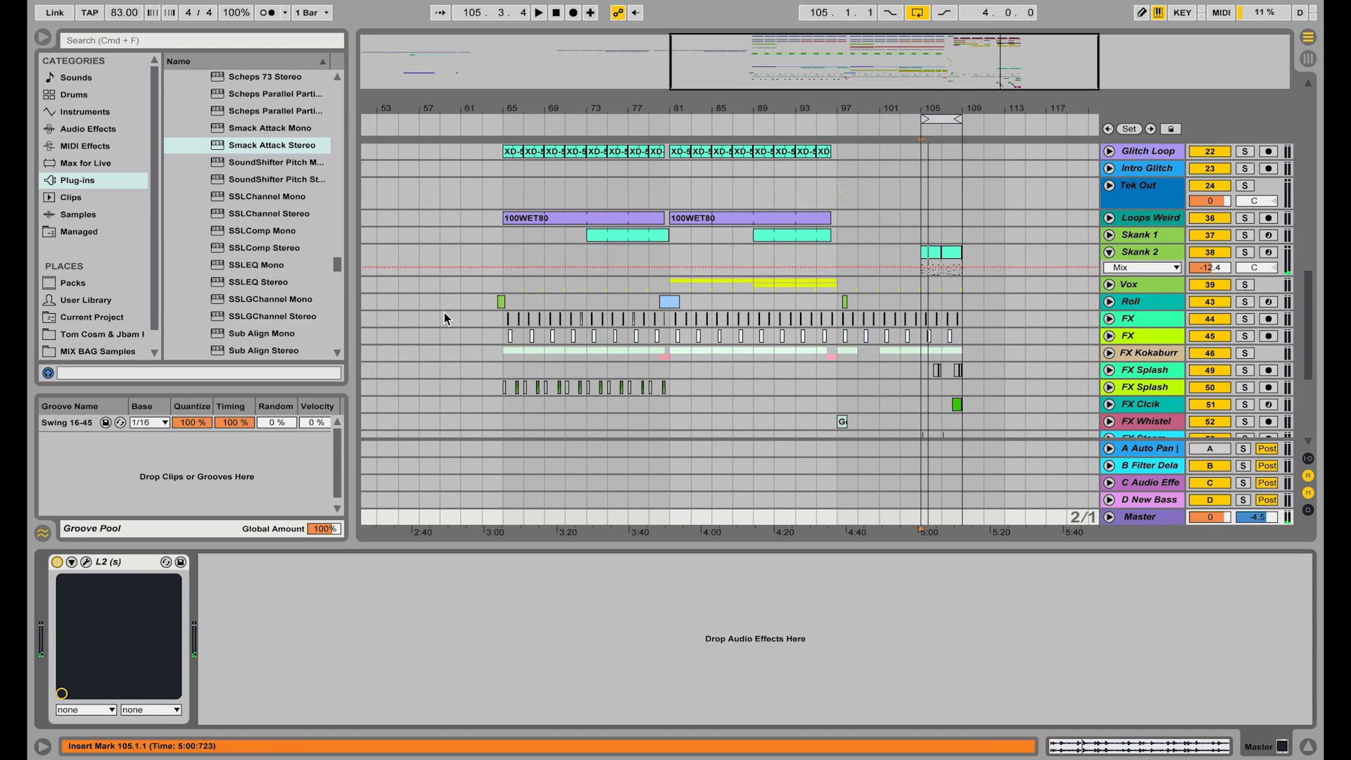
pyautogui.doubleClick(258, 145)
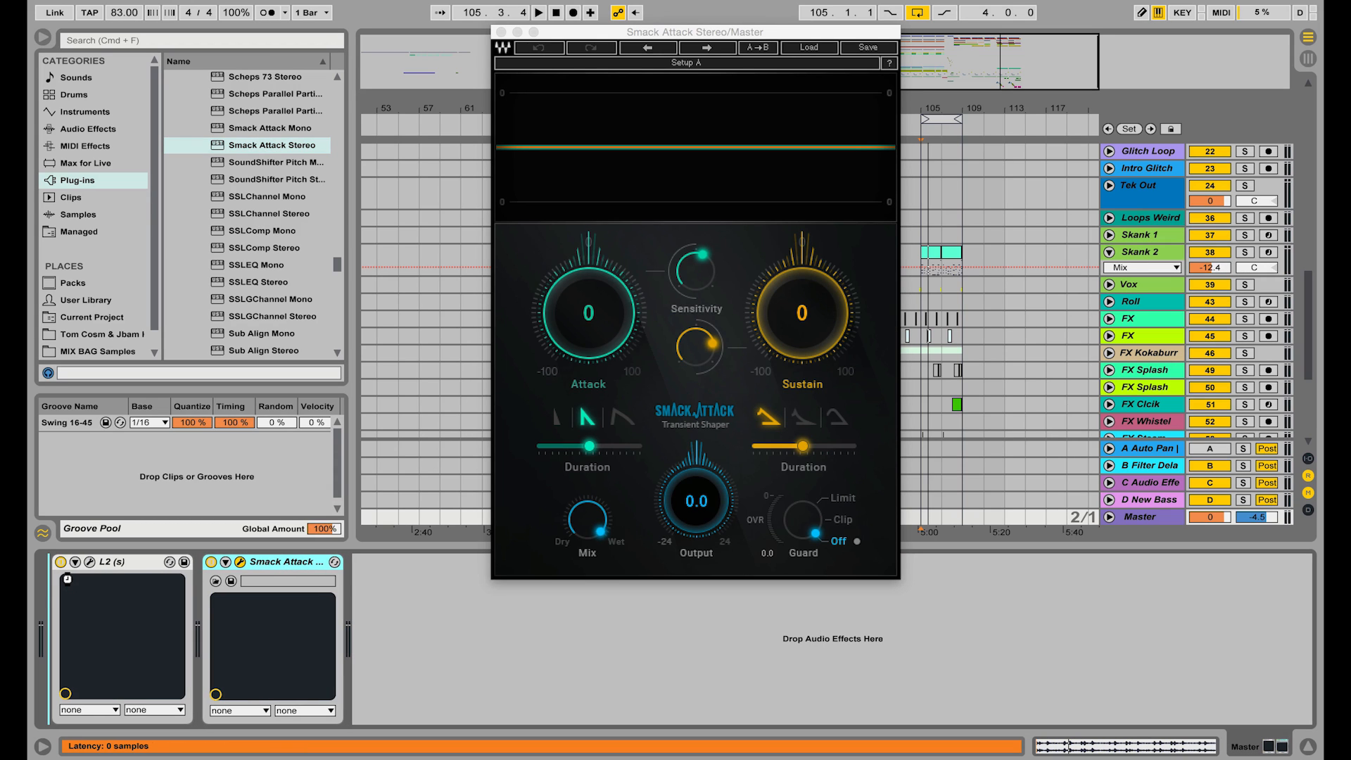
pyautogui.moveTo(285, 562); pyautogui.dragTo(67, 579)
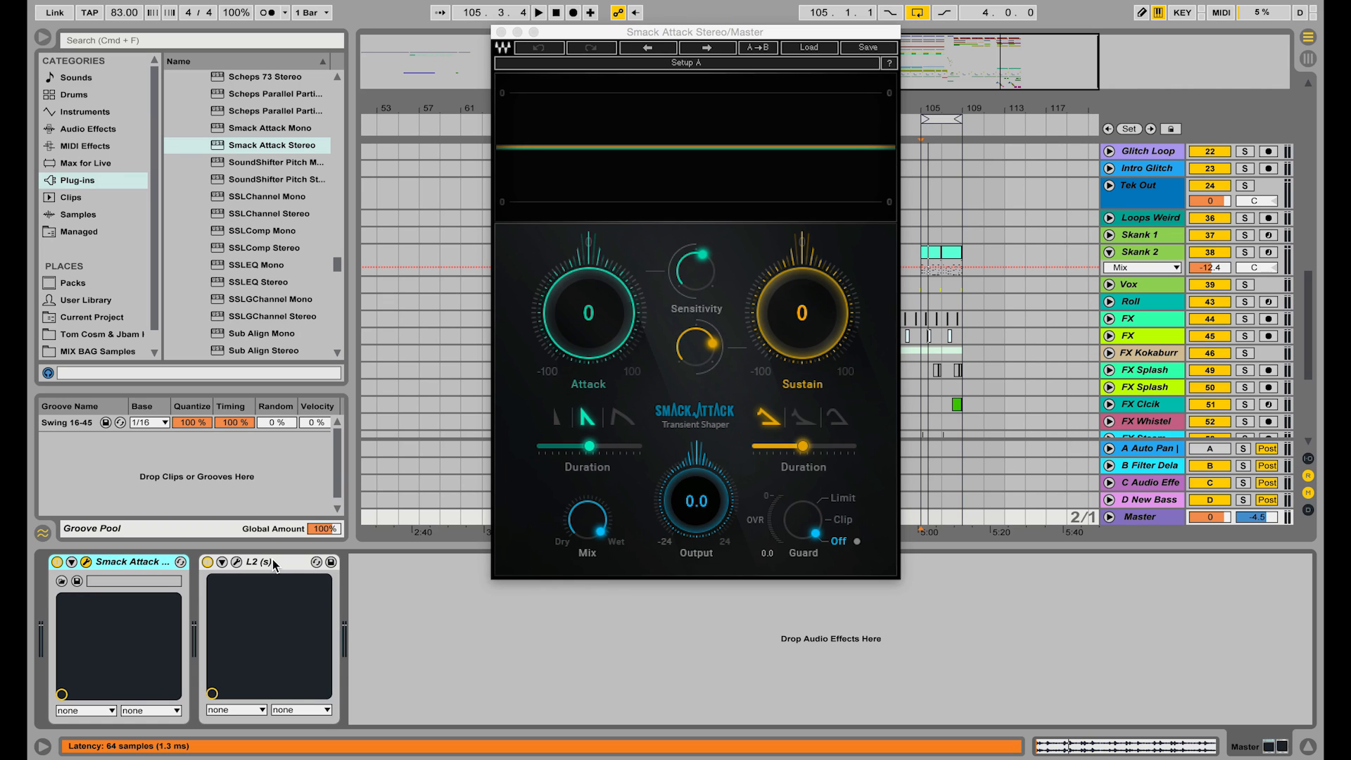
pyautogui.click(315, 589)
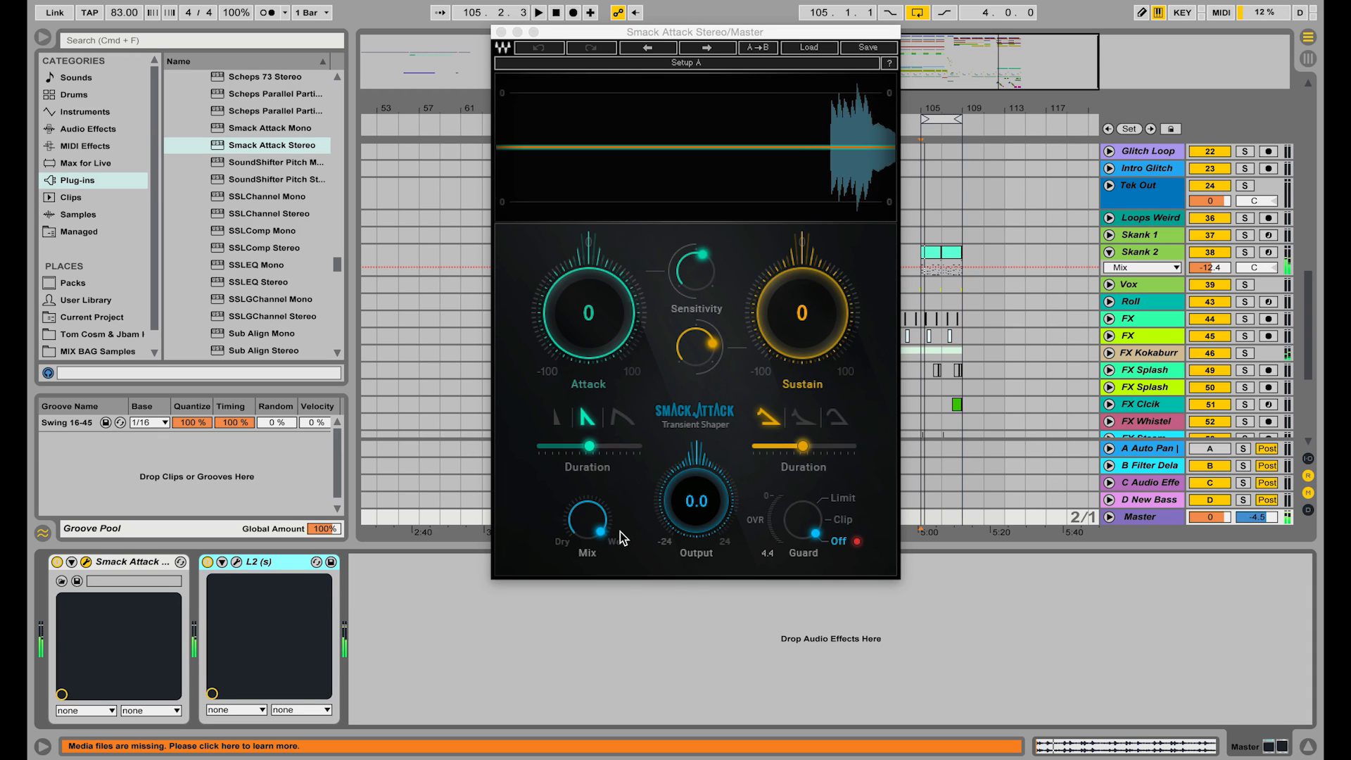
pyautogui.press('space')
# Push Sustain to 100 and Attack to -100 on the Master's Smack Attack while the mix plays.
pyautogui.click(797, 340)
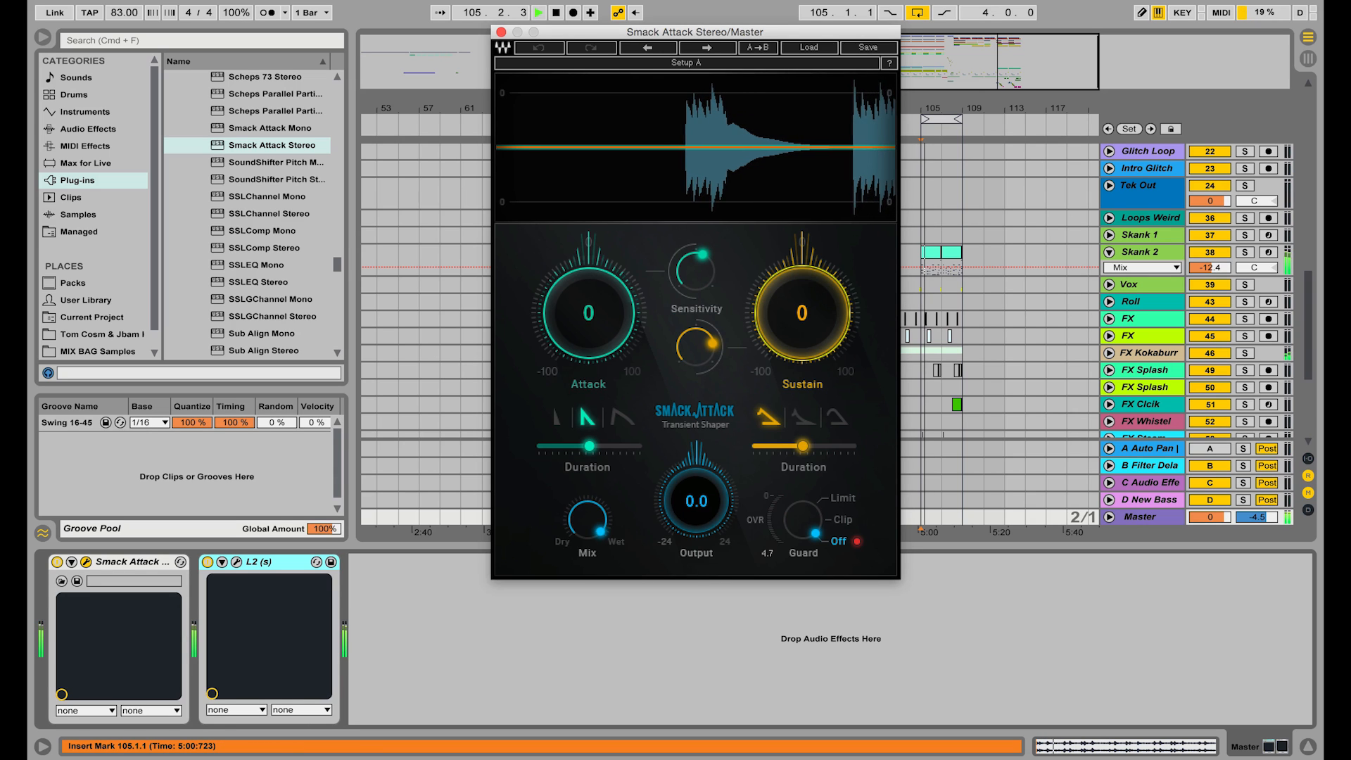
pyautogui.moveTo(797, 340); pyautogui.dragTo(798, 269)
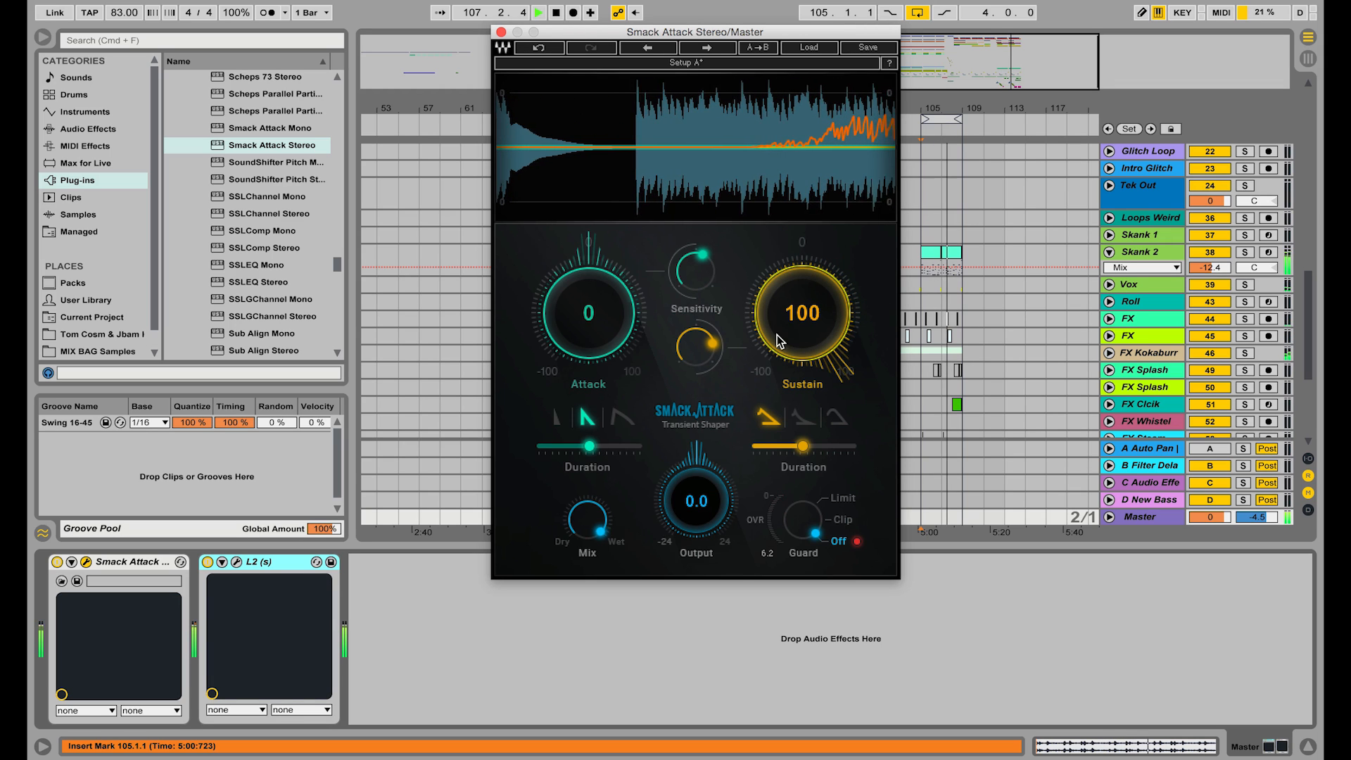
pyautogui.click(584, 325)
pyautogui.moveTo(585, 325); pyautogui.dragTo(584, 396)
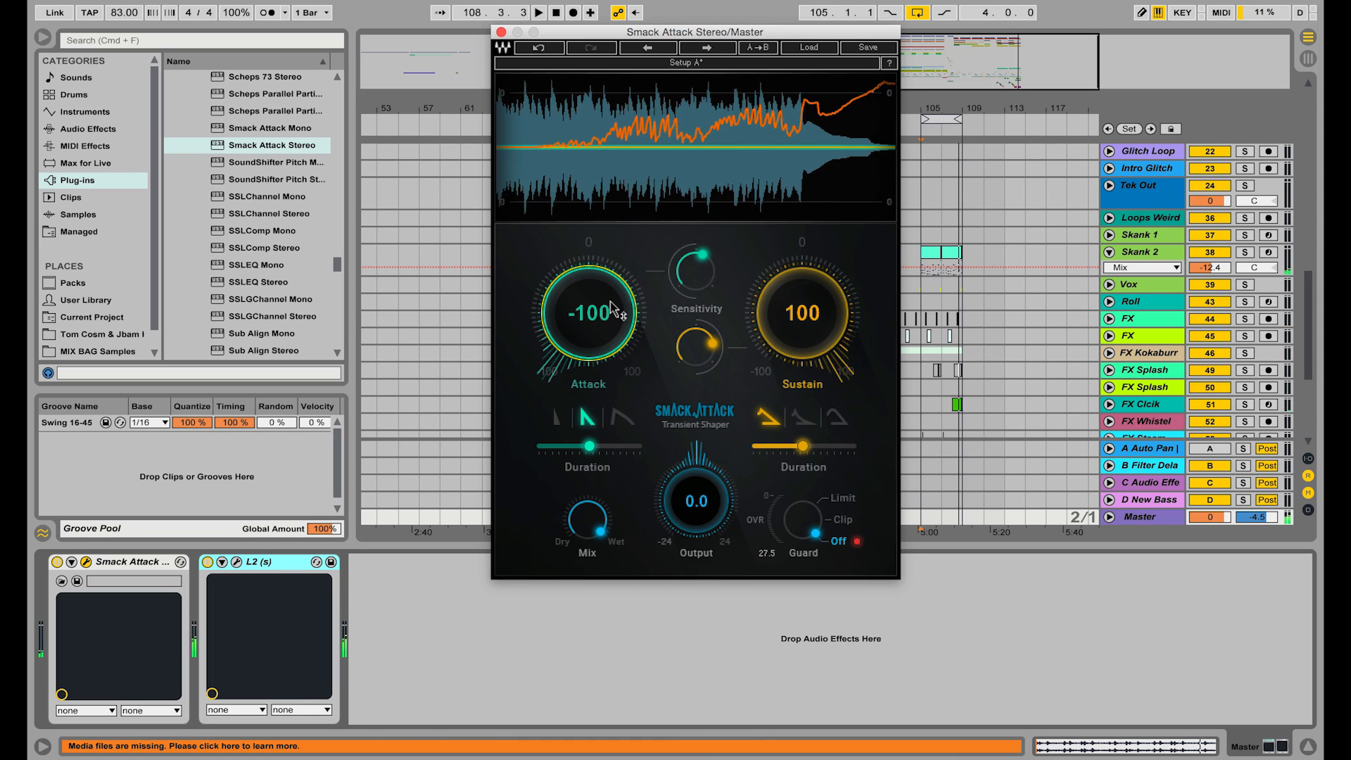
# Set the Master's Sustain to -3 and Attack to -63, with a lower attack Sensitivity and a slightly shorter attack Duration.
pyautogui.moveTo(772, 283); pyautogui.dragTo(771, 356)
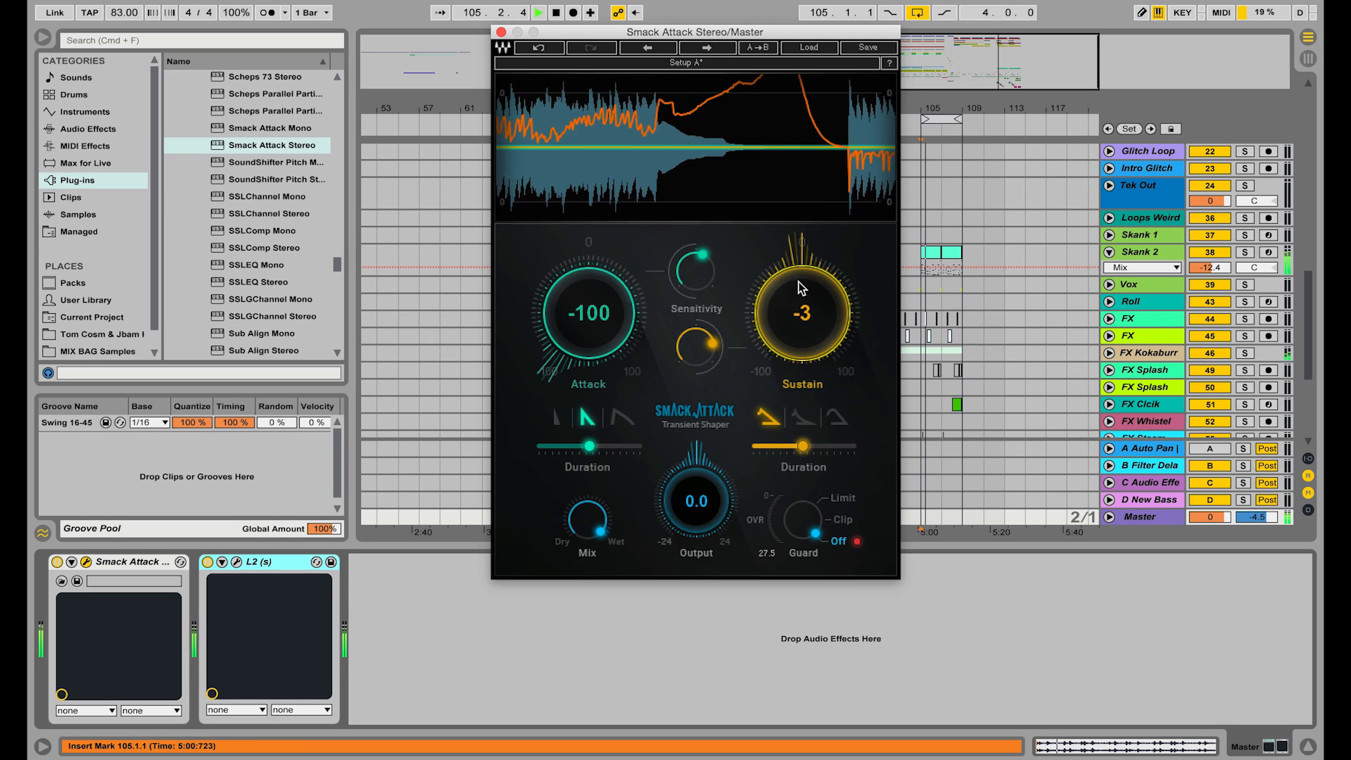
pyautogui.moveTo(604, 324); pyautogui.dragTo(603, 253)
pyautogui.moveTo(695, 271); pyautogui.dragTo(695, 320)
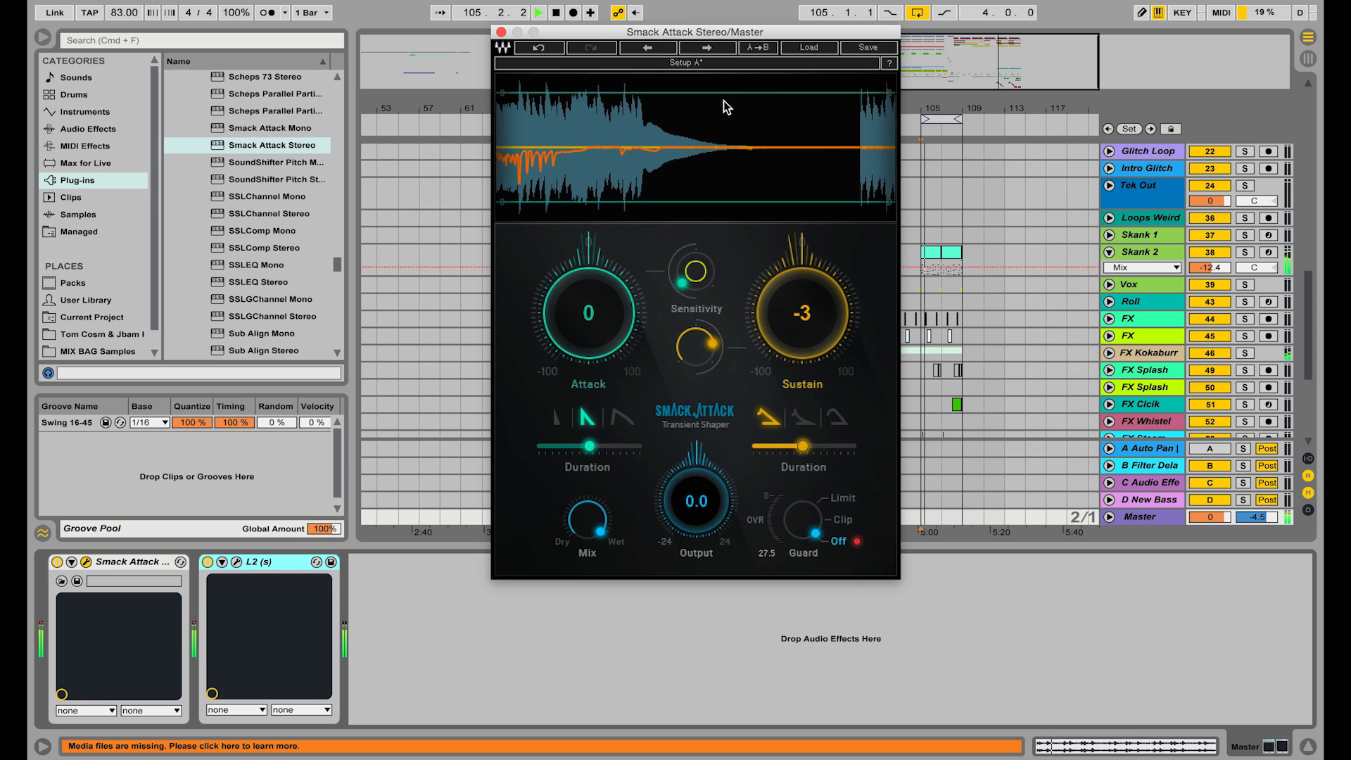
pyautogui.moveTo(590, 283); pyautogui.dragTo(590, 327)
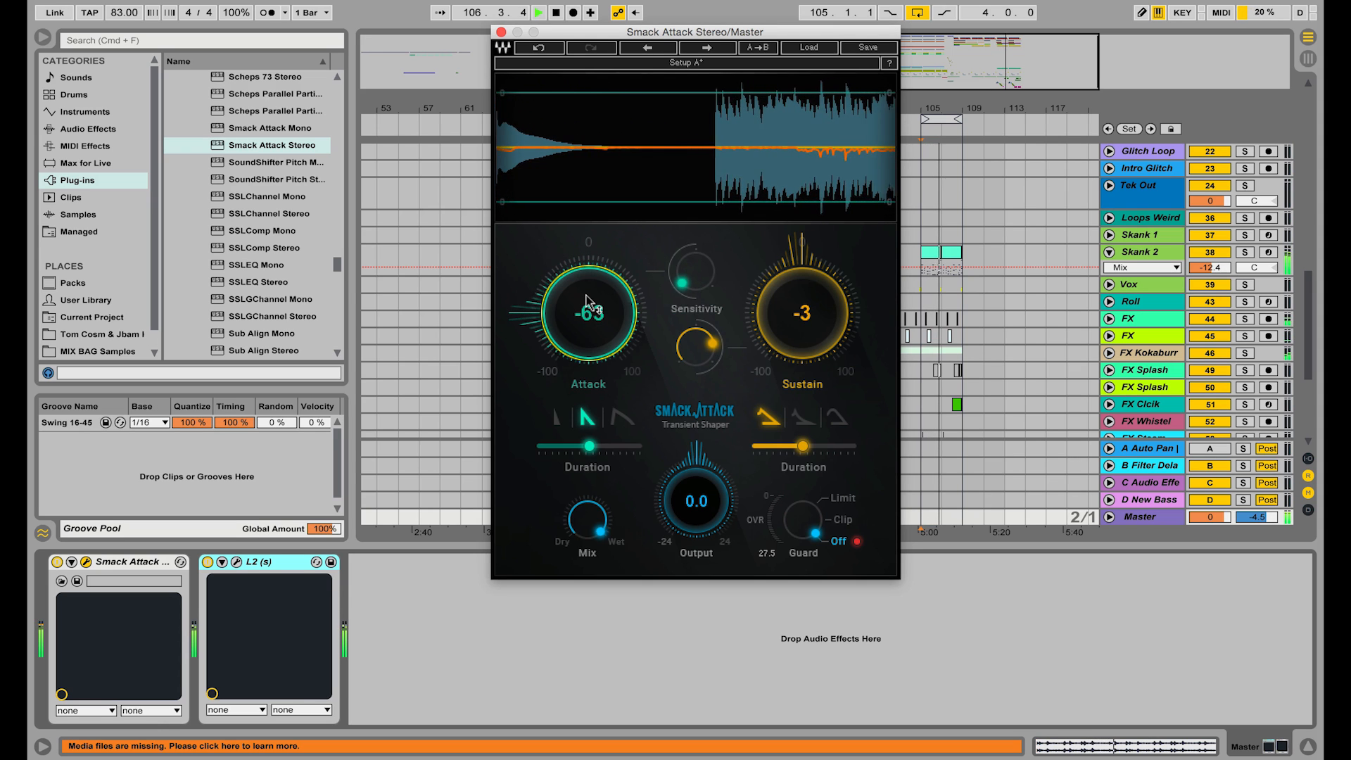
pyautogui.moveTo(590, 446); pyautogui.dragTo(575, 446)
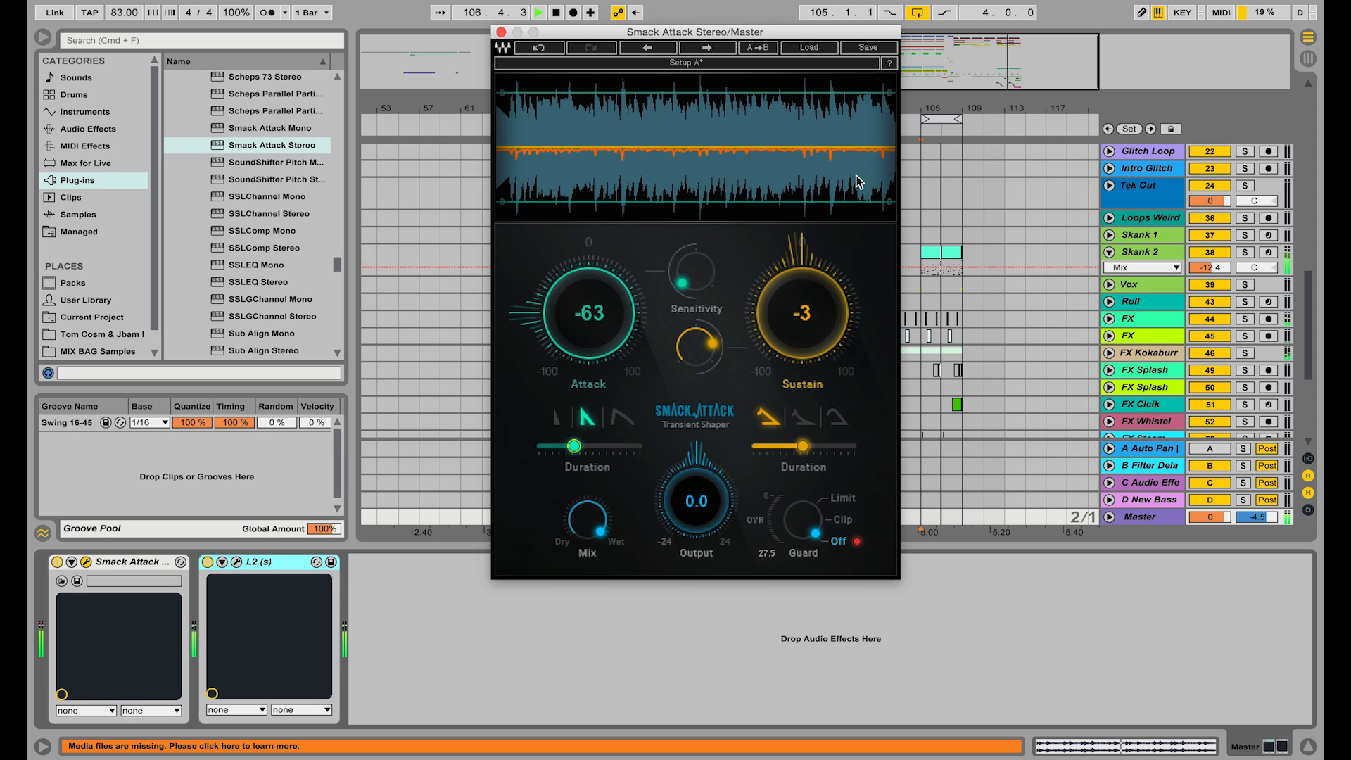
pyautogui.press('space')
pyautogui.scroll(2, 1259, 340)
pyautogui.scroll(5, 1258, 340)
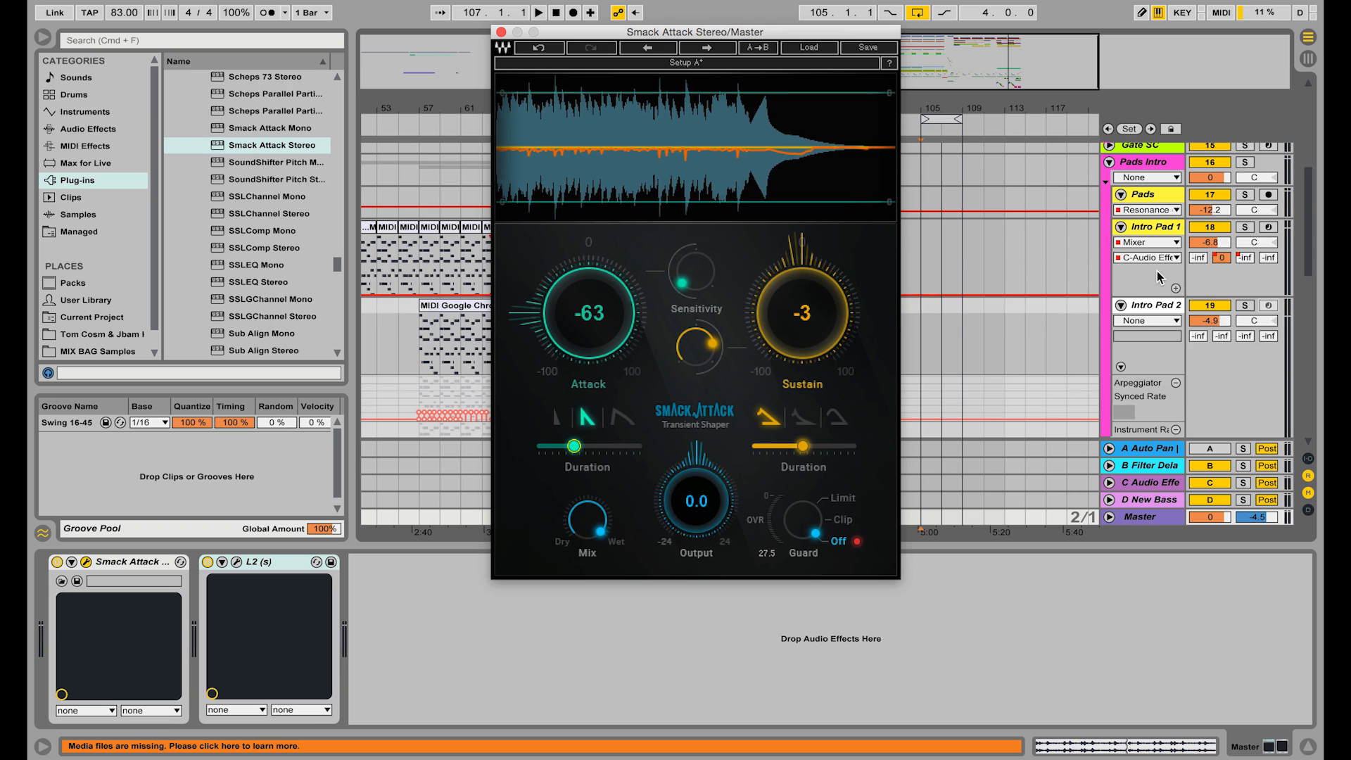
pyautogui.scroll(-10, 1157, 272)
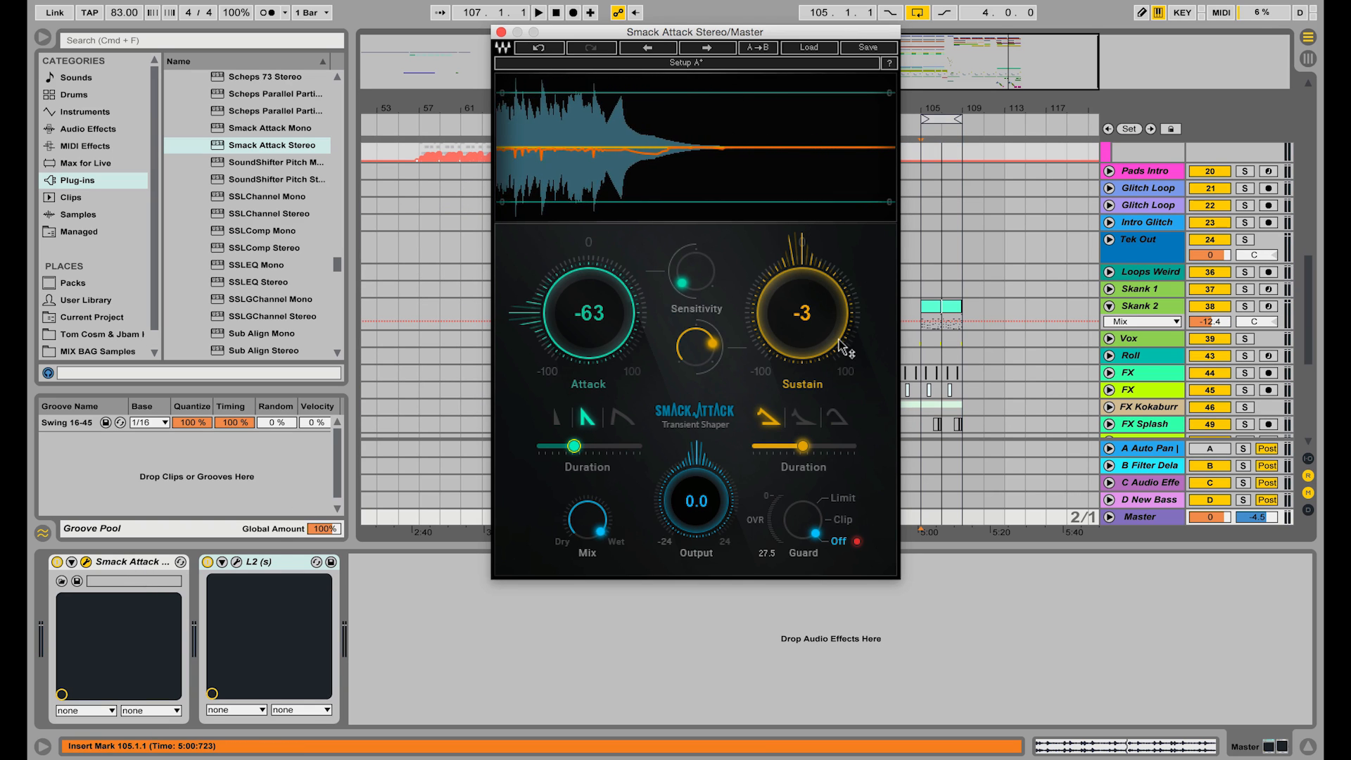
# Switch the Master's sustain envelope to the middle shape with a short Duration, setting Sustain to 16 and Attack to 100 during playback.
pyautogui.moveTo(839, 340); pyautogui.dragTo(839, 282)
pyautogui.press('space')
pyautogui.moveTo(593, 330); pyautogui.dragTo(593, 297)
pyautogui.click(804, 418)
pyautogui.moveTo(803, 446); pyautogui.dragTo(765, 446)
pyautogui.moveTo(809, 316); pyautogui.dragTo(810, 374)
pyautogui.moveTo(578, 324); pyautogui.dragTo(578, 242)
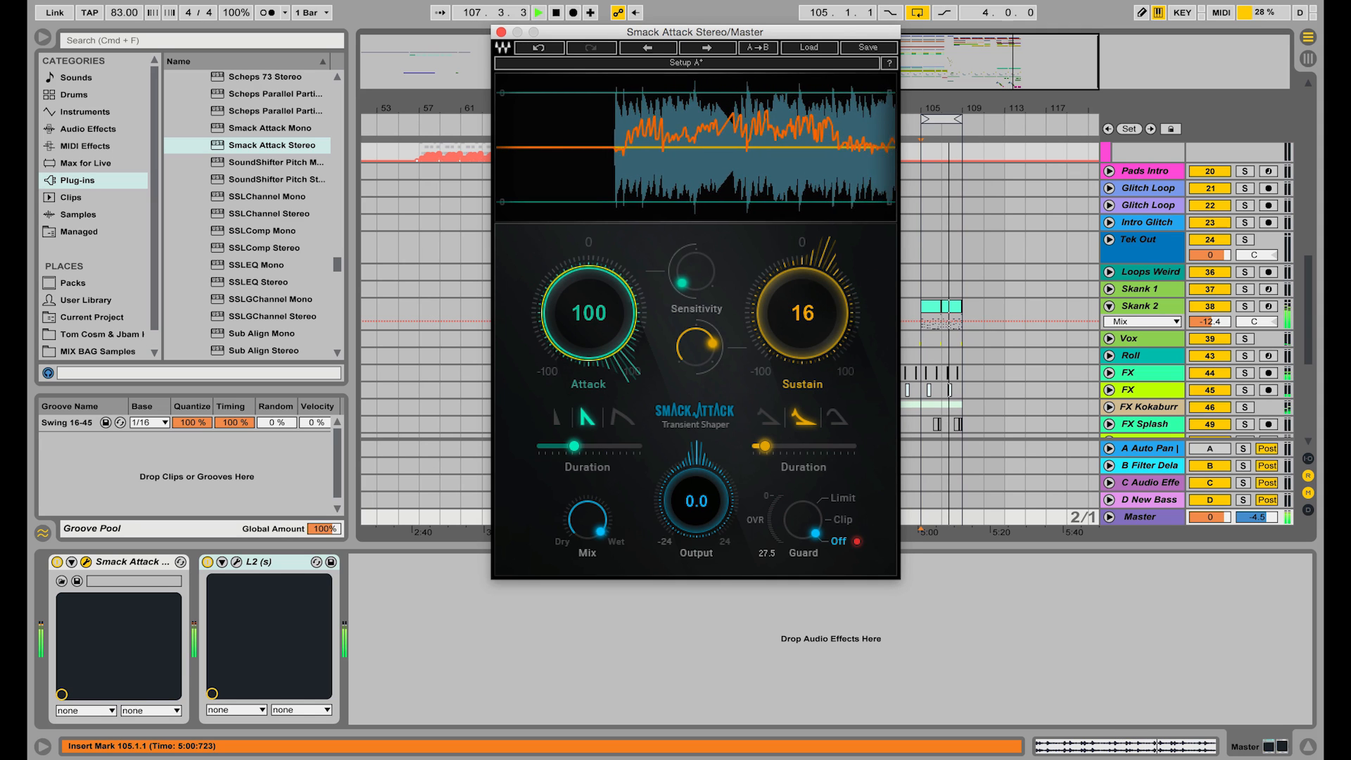
pyautogui.press('space')
# Close the Smack Attack window and remove the plug-in from the Master track.
pyautogui.click(501, 32)
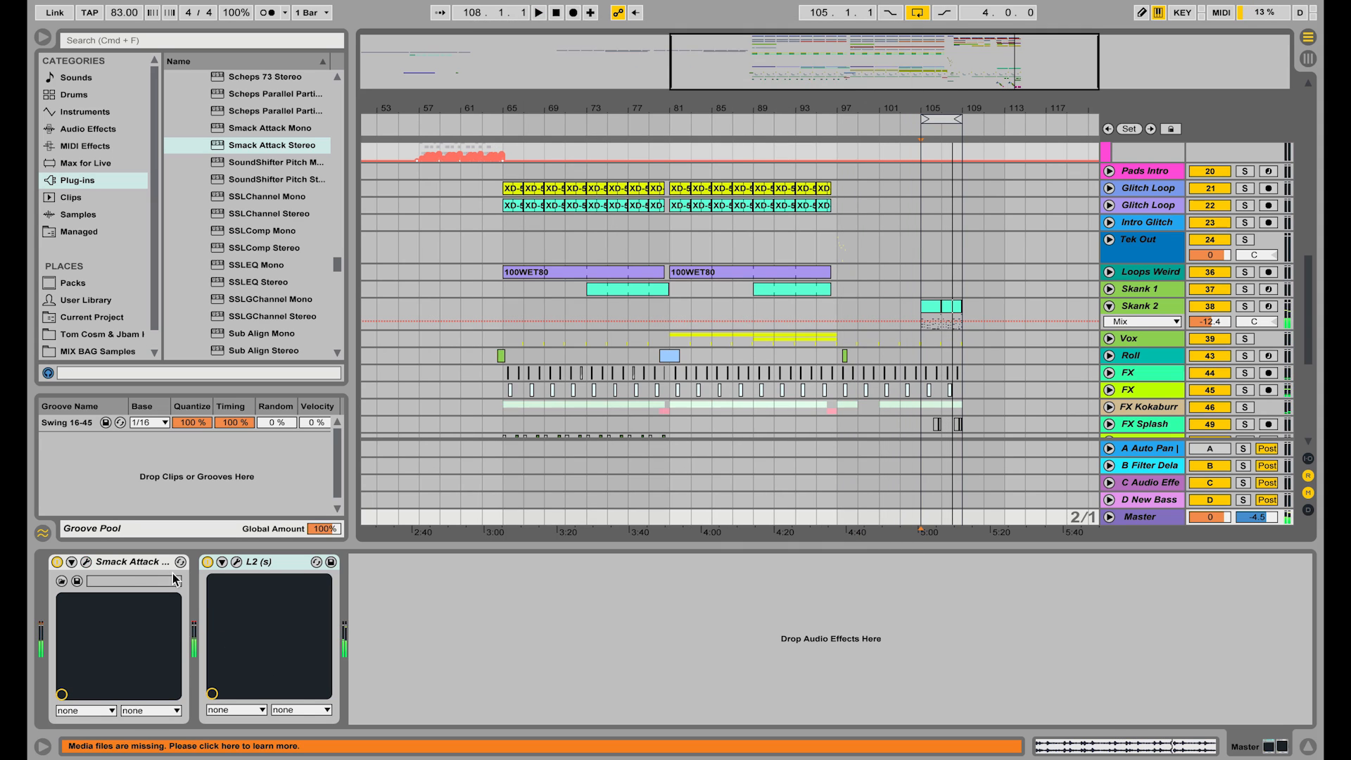
pyautogui.click(118, 563)
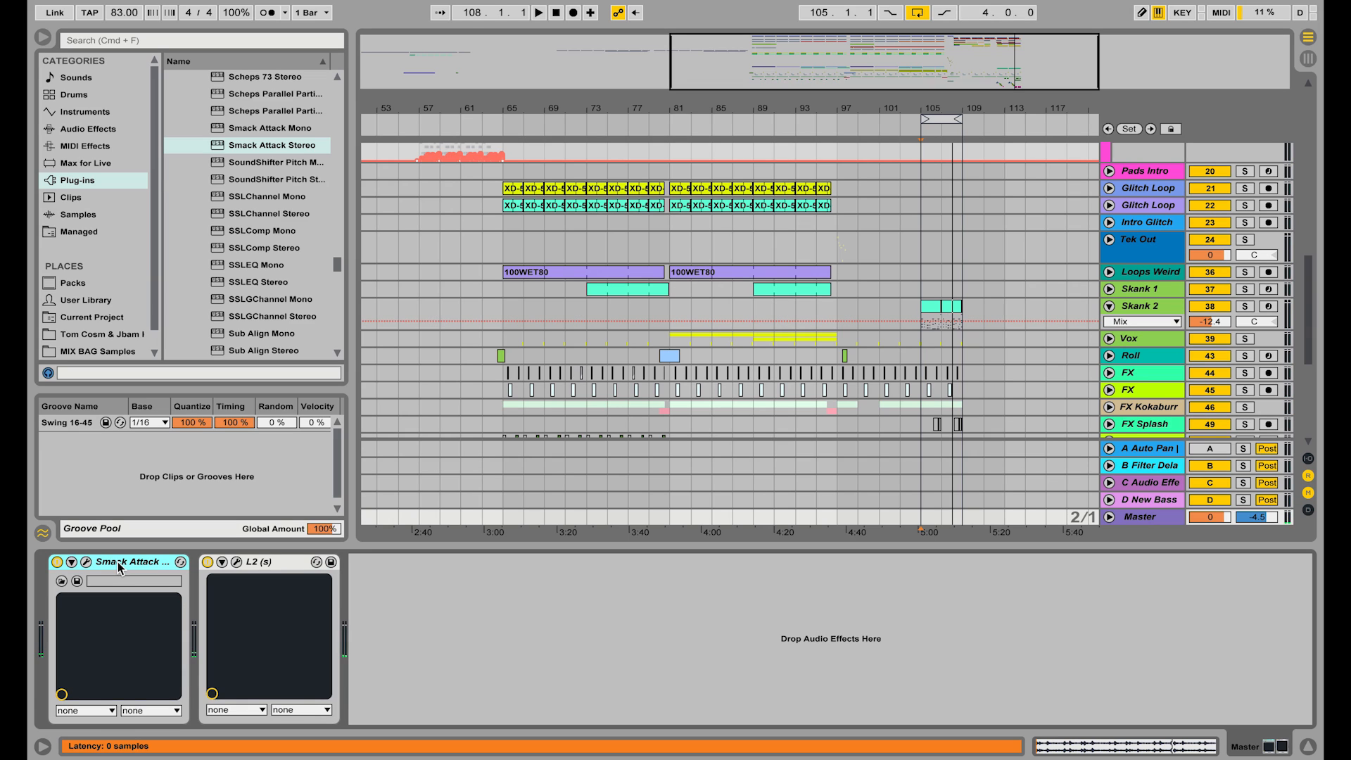
pyautogui.press('Delete')
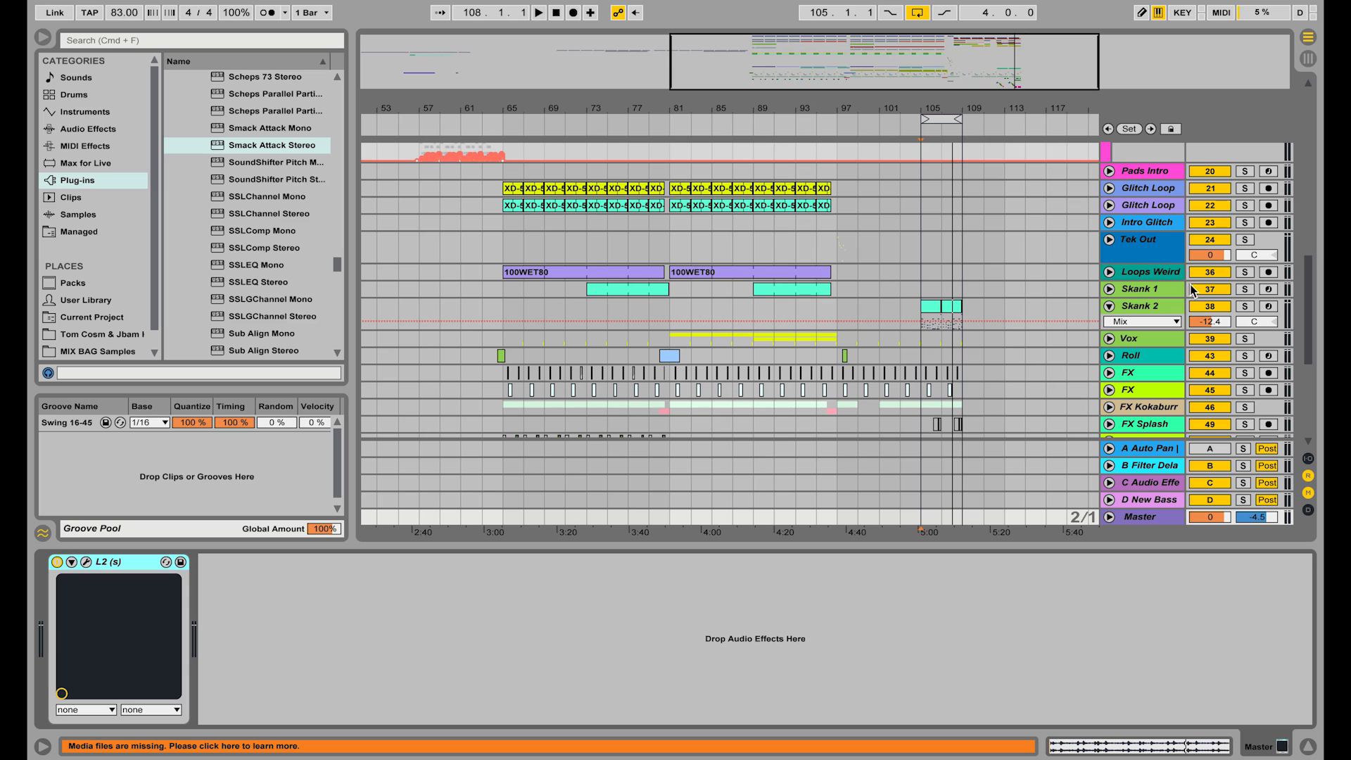
# Turn off arrangement looping, solo the Grand Piano track and record a MIDI performance on it from bar 105 to about bar 113.
pyautogui.scroll(-5, 1225, 303)
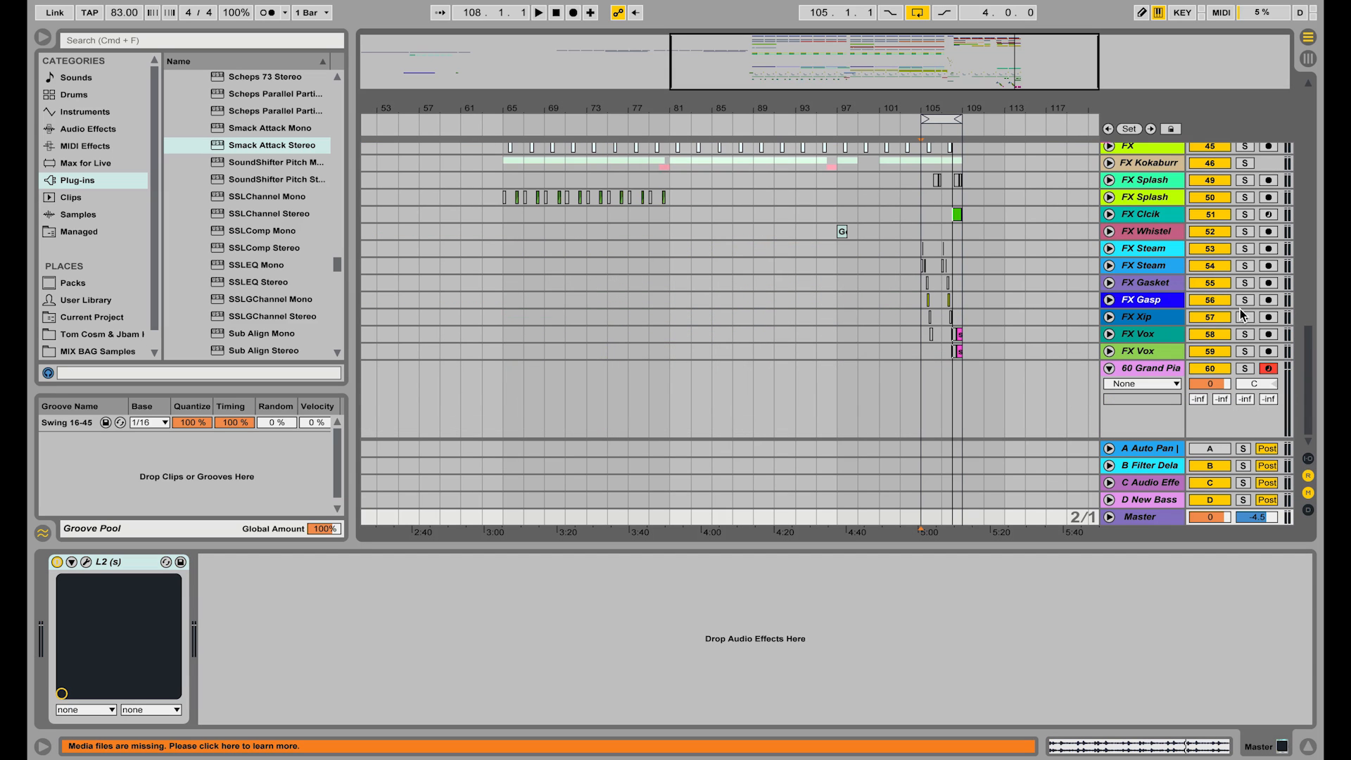
pyautogui.click(1158, 374)
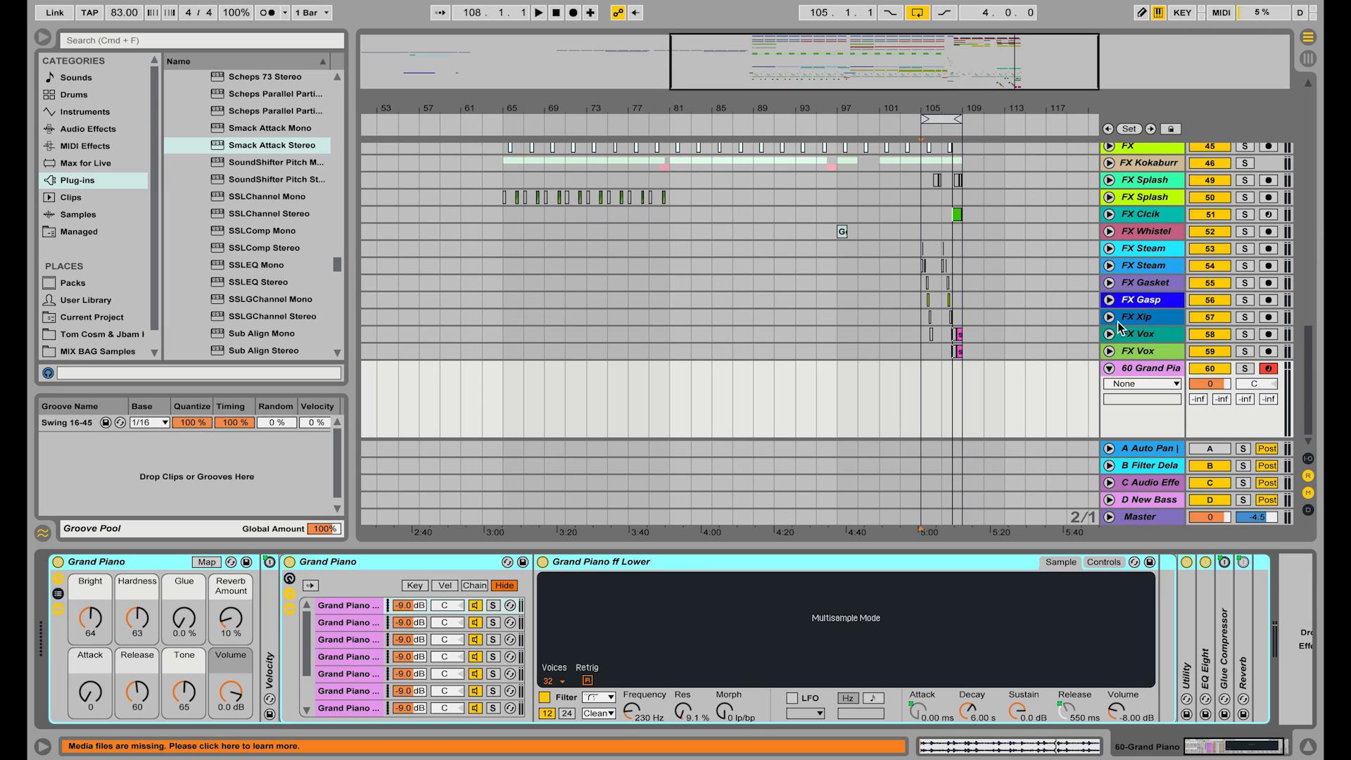
pyautogui.moveTo(941, 64); pyautogui.dragTo(1005, 70)
pyautogui.press('space')
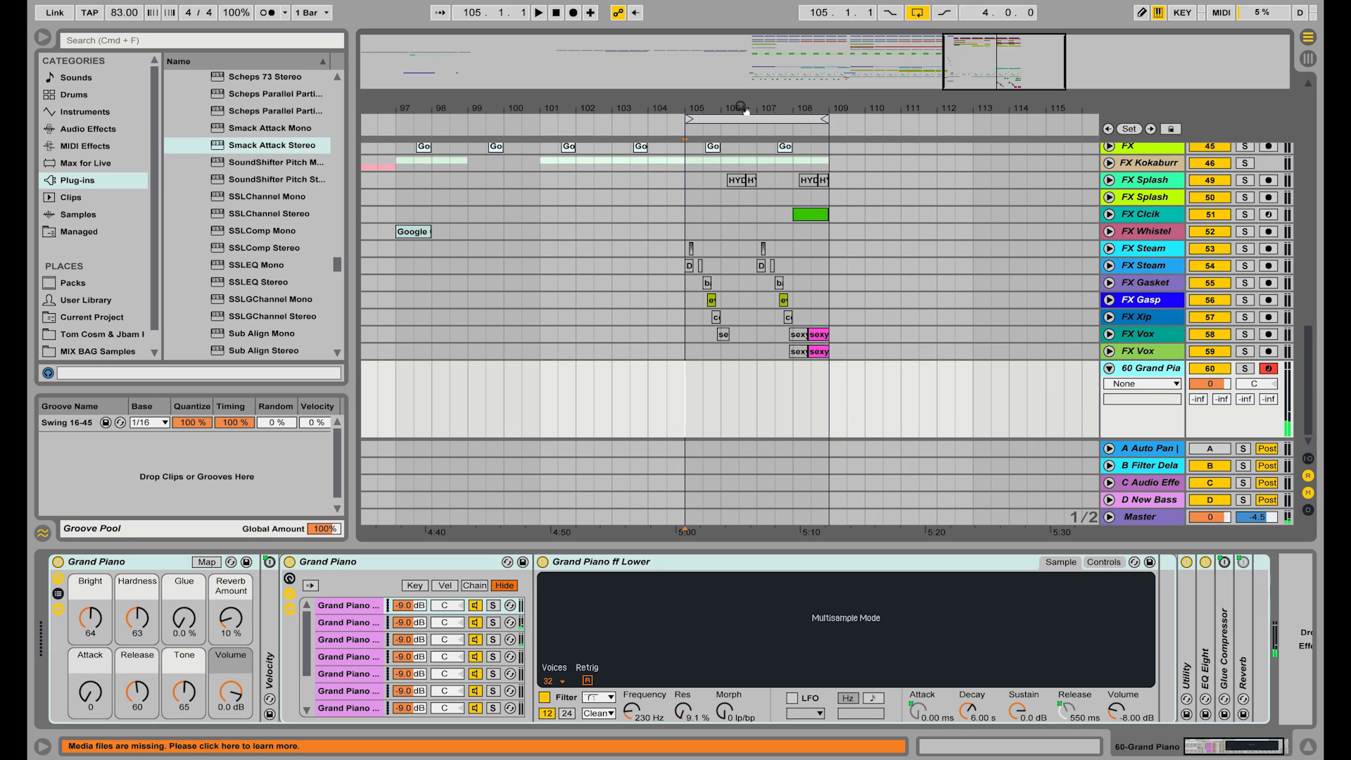
pyautogui.click(918, 14)
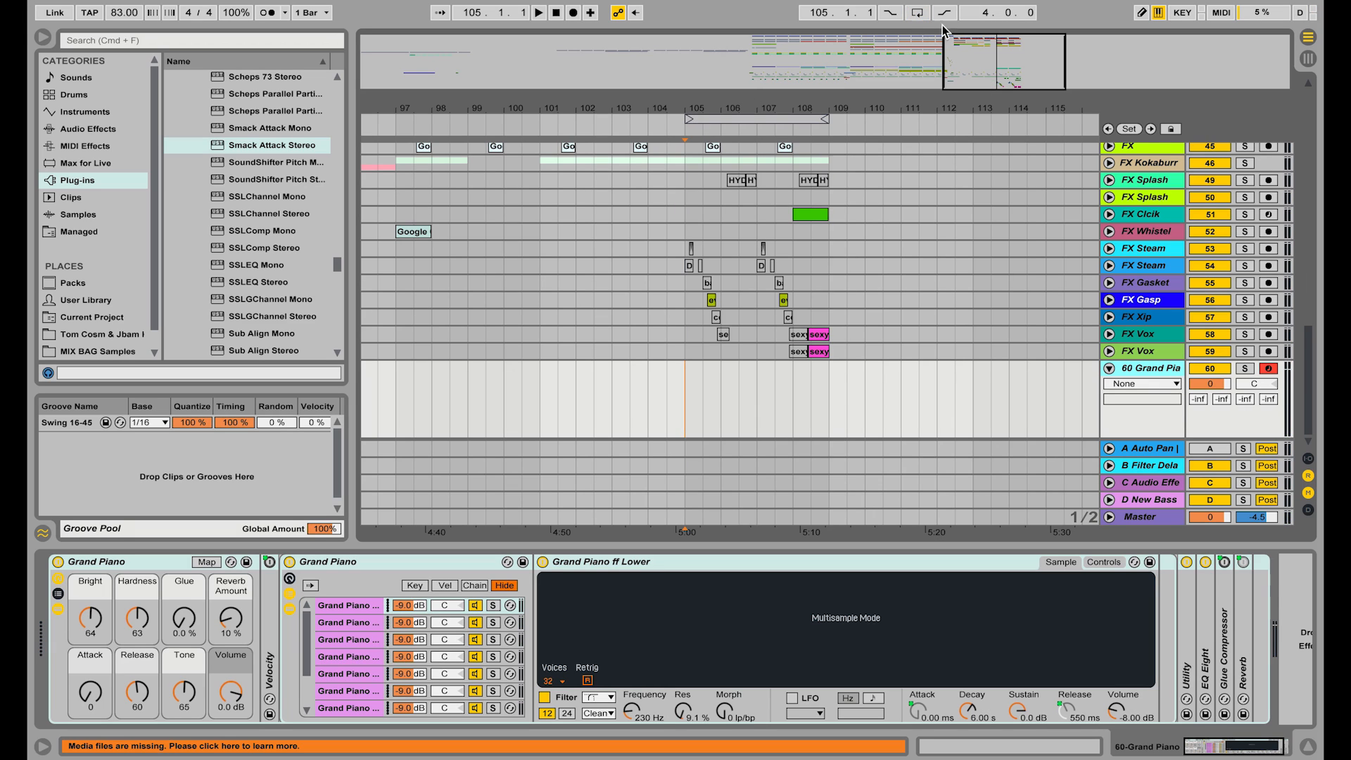
pyautogui.click(1245, 368)
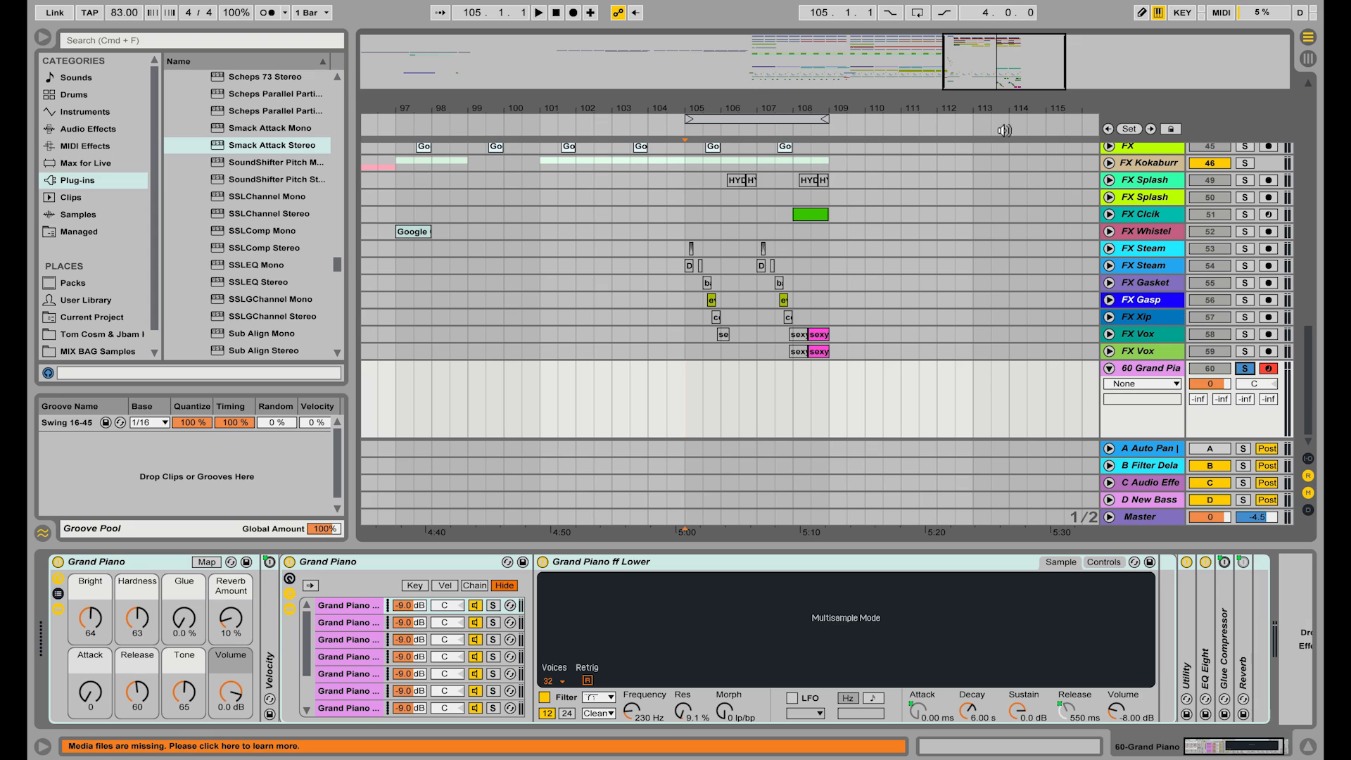
pyautogui.click(574, 14)
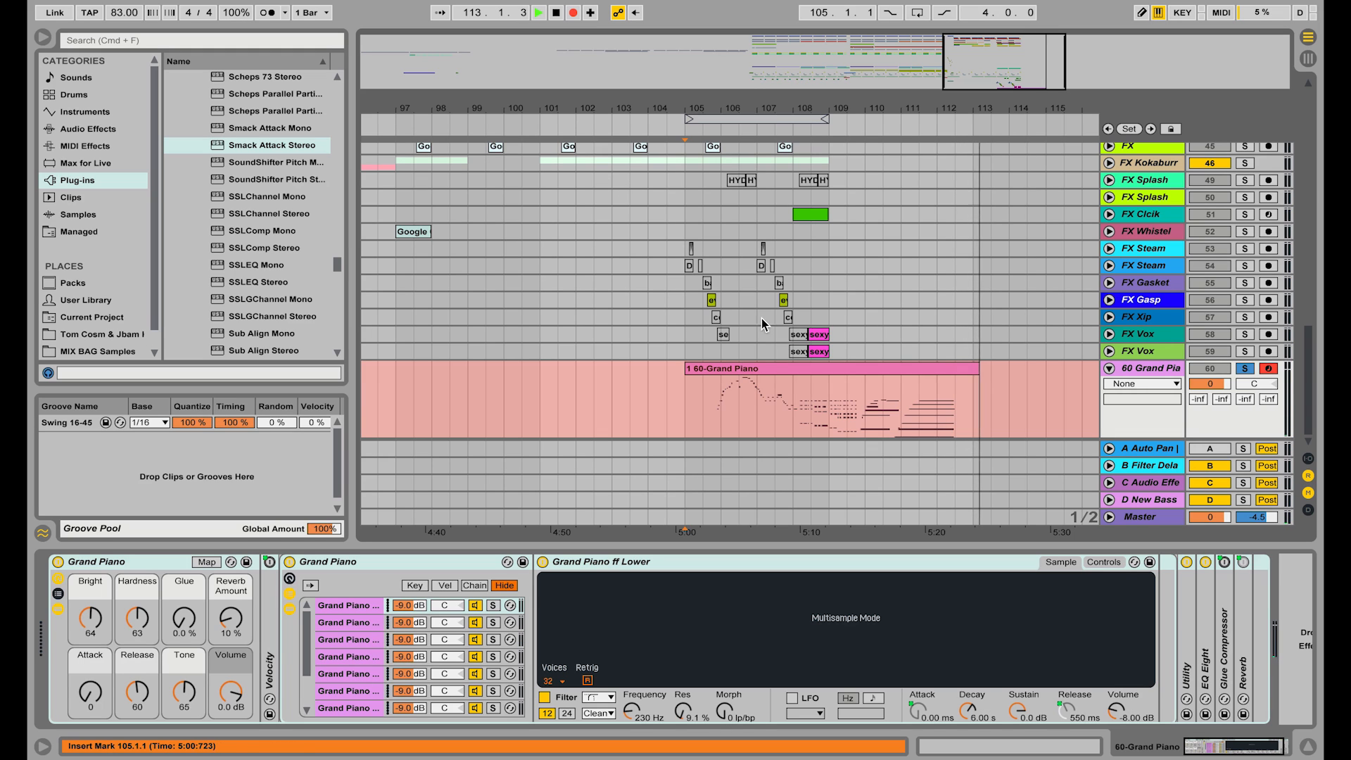
pyautogui.press('space')
# Move the recorded piano clip's start marker up to its first note at 1.4.3 and play the clip.
pyautogui.click(800, 367)
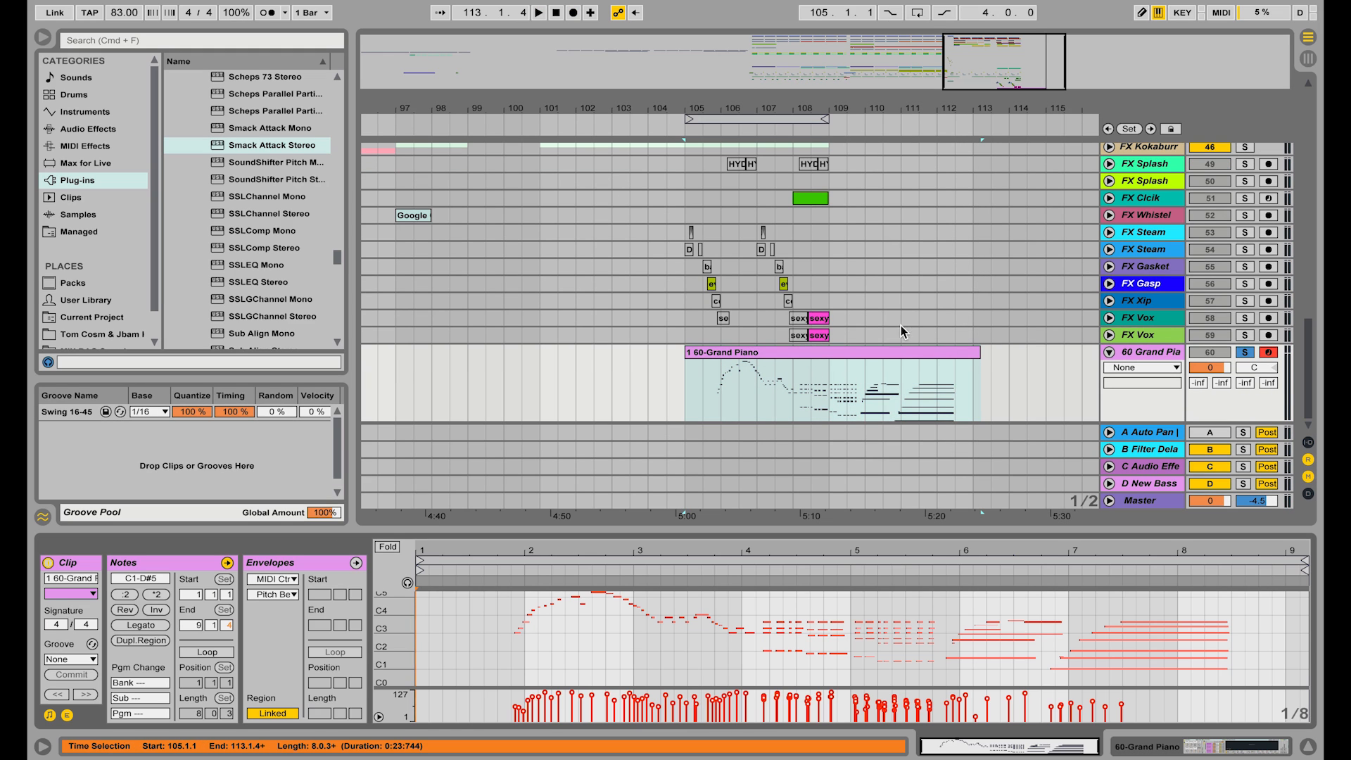
pyautogui.moveTo(490, 556); pyautogui.dragTo(491, 620)
pyautogui.moveTo(417, 569)
pyautogui.mouseDown()
pyautogui.moveTo(787, 583)
pyautogui.moveTo(804, 556)
pyautogui.moveTo(804, 616)
pyautogui.mouseUp()
pyautogui.moveTo(700, 569); pyautogui.dragTo(760, 572)
pyautogui.press('space')
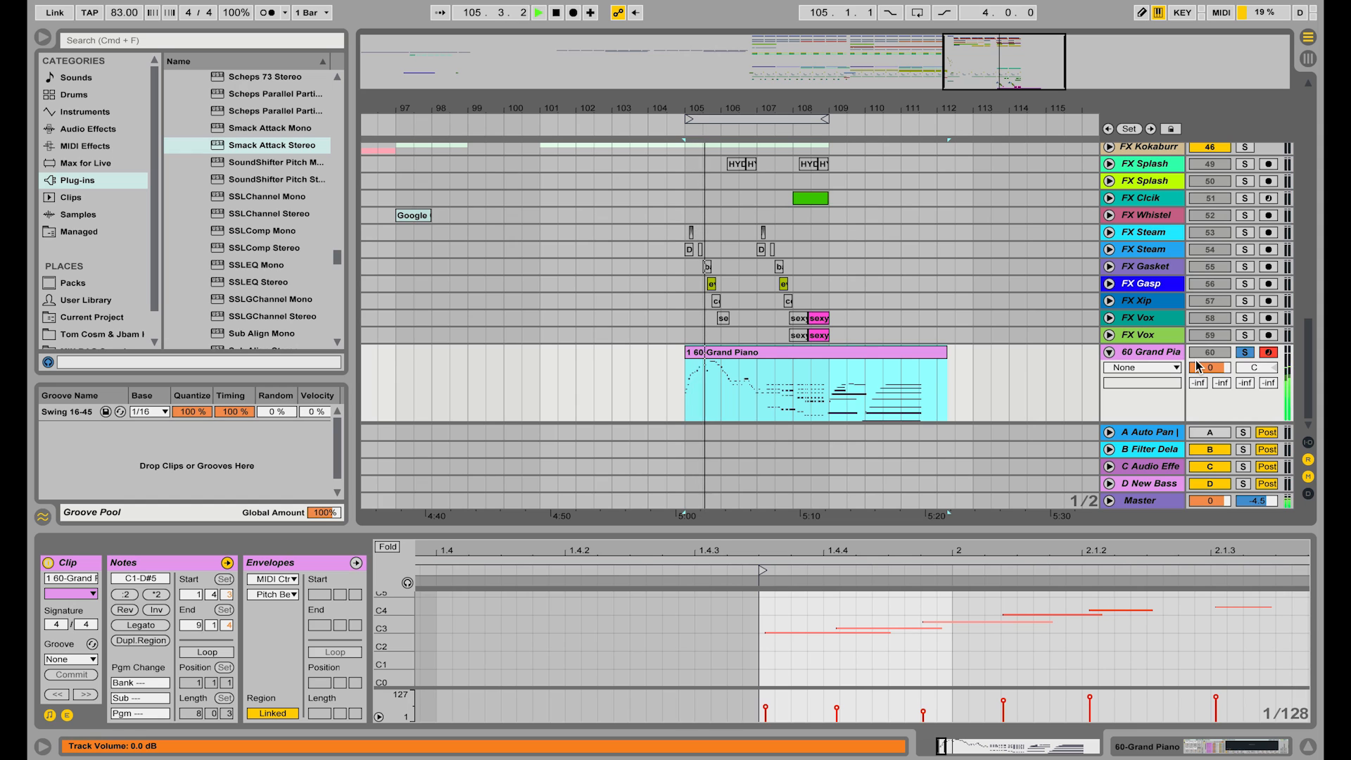
# Stop playback and insert Smack Attack Stereo at the end of the Grand Piano track's device chain.
pyautogui.click(1159, 352)
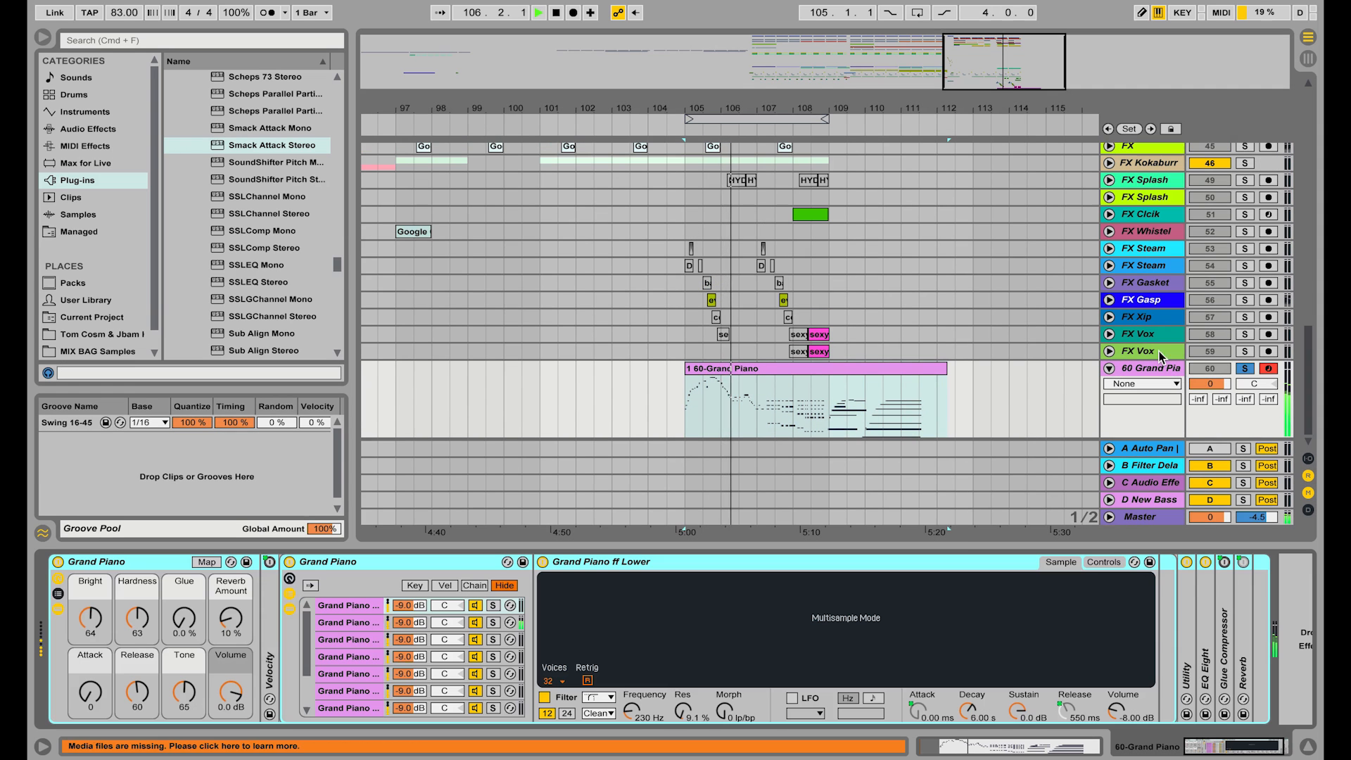
pyautogui.click(884, 369)
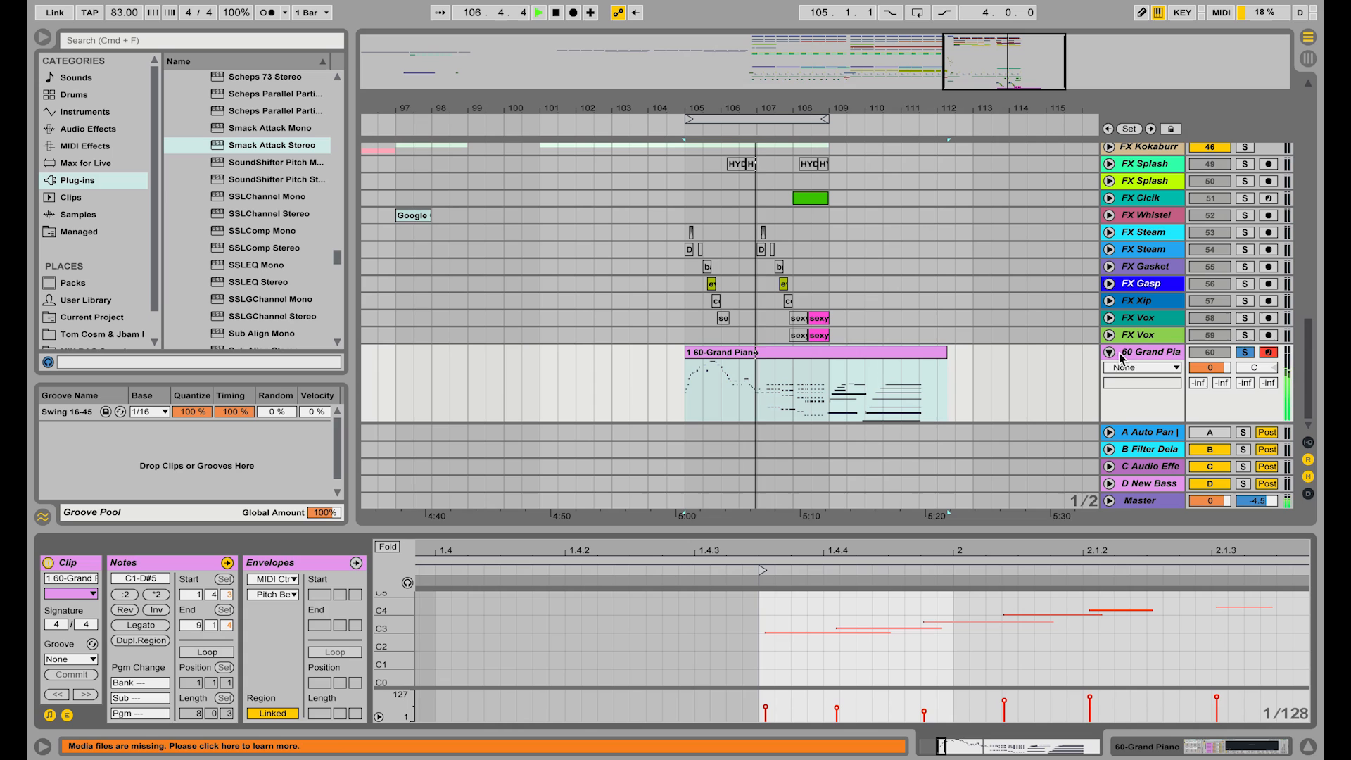
pyautogui.press('space')
pyautogui.doubleClick(301, 146)
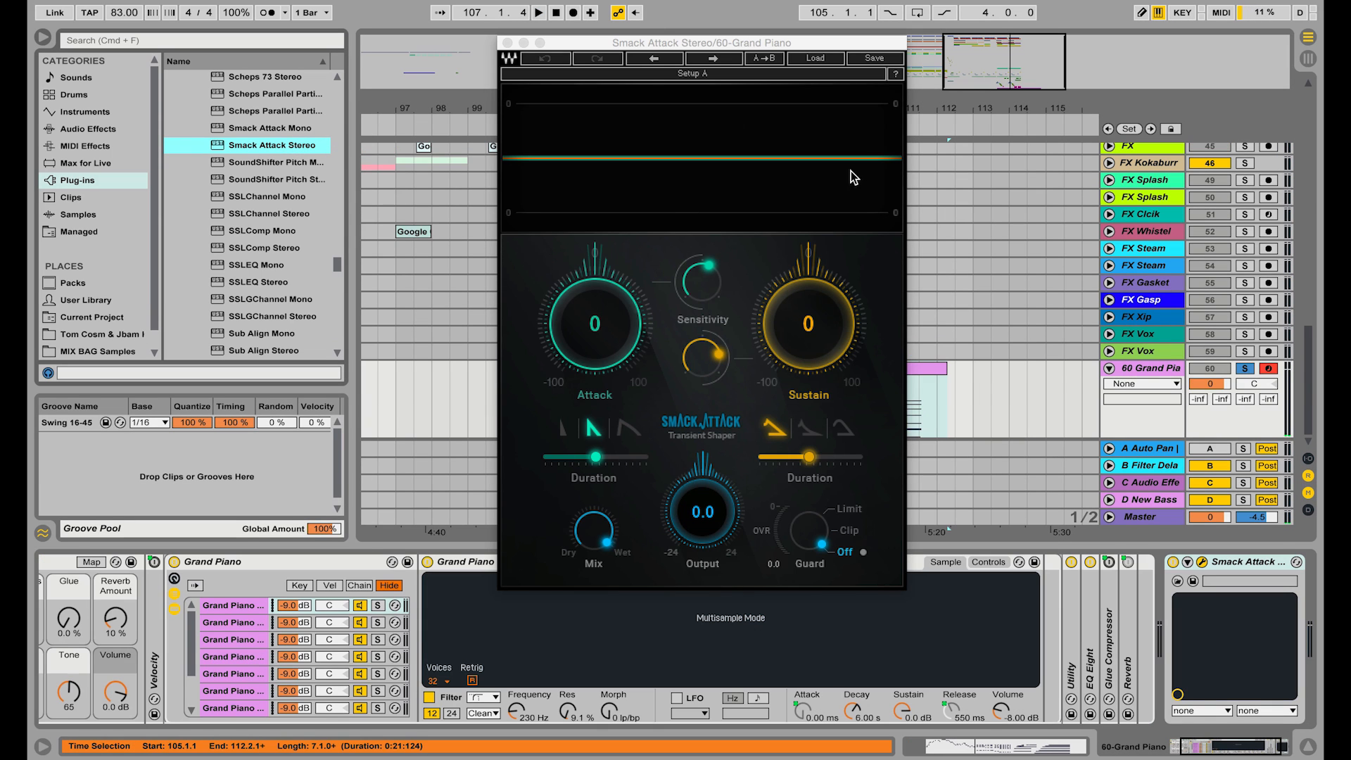
# Play the soloed piano clip and set the Grand Piano rack's Reverb Amount to 0%.
pyautogui.press('space')
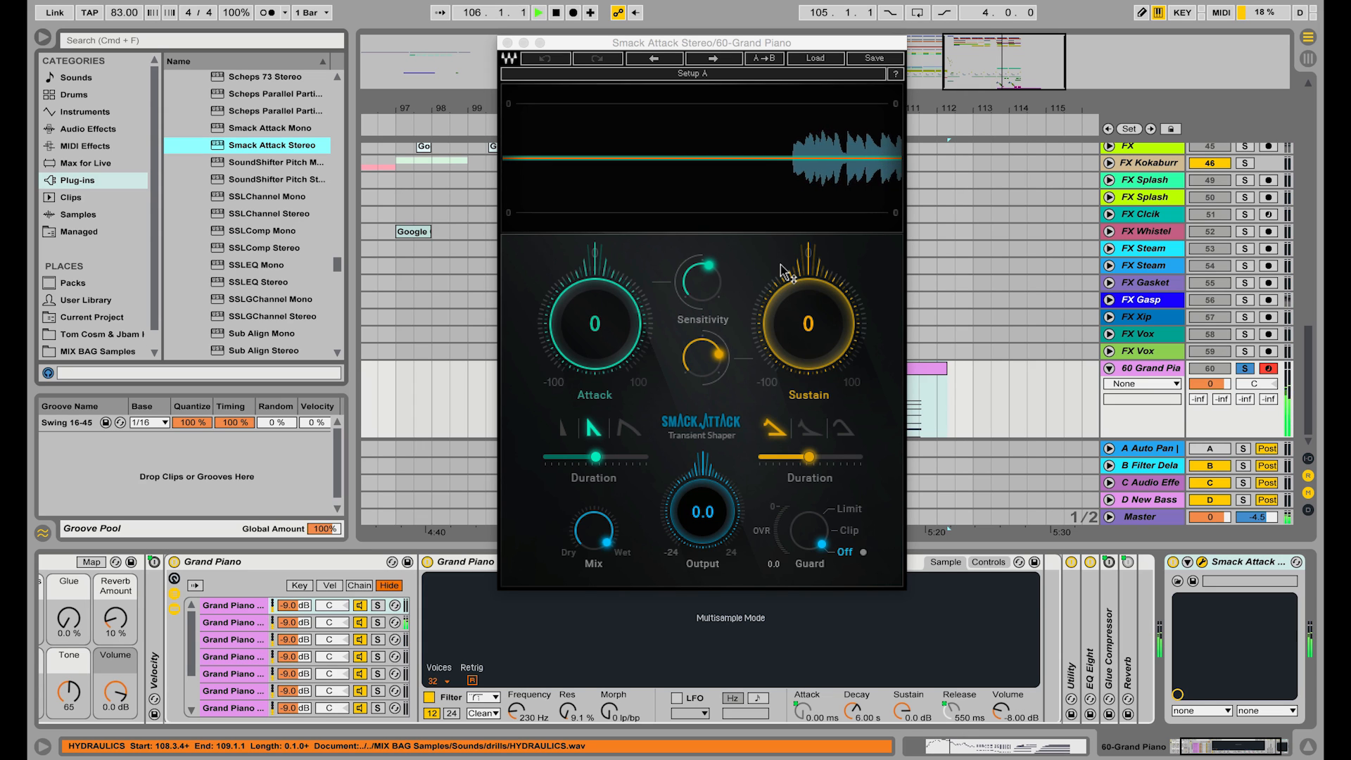
pyautogui.hscroll(-3, 185, 694)
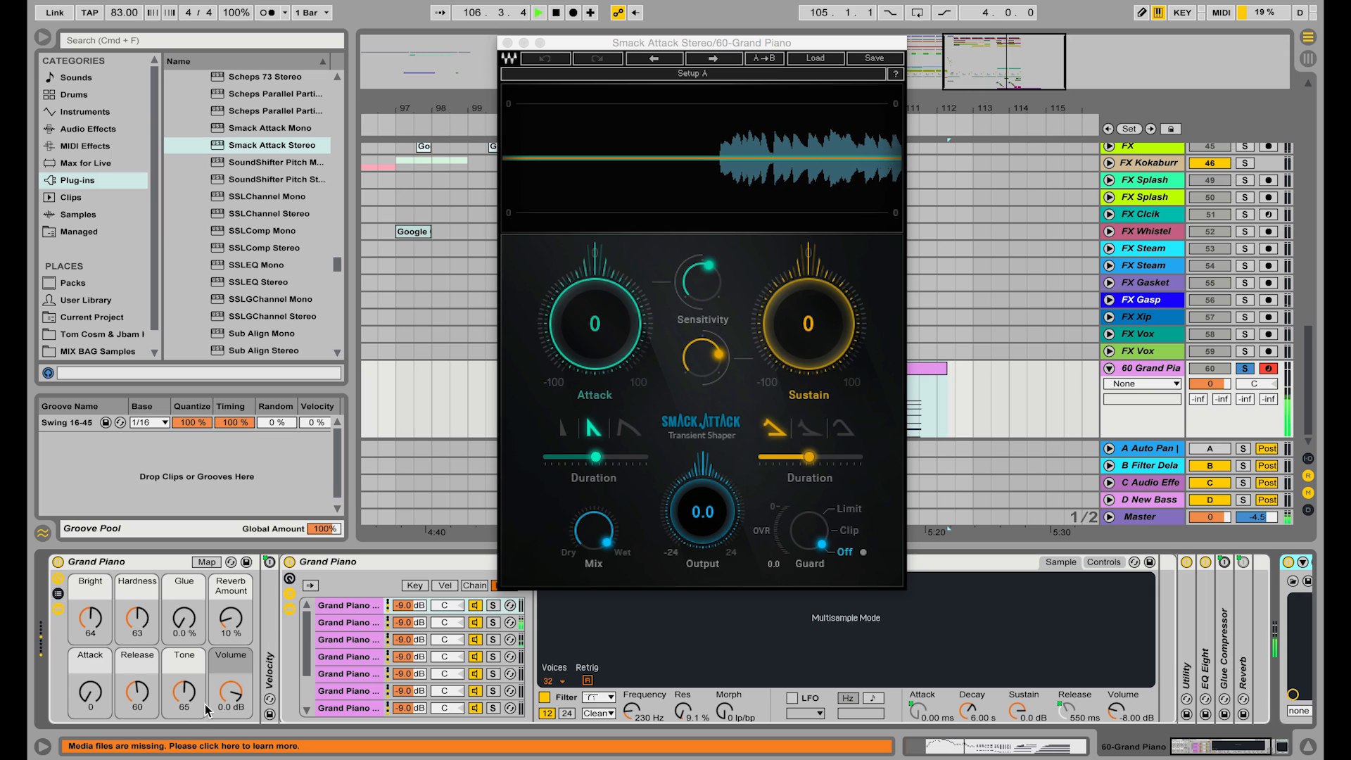
pyautogui.moveTo(238, 623); pyautogui.dragTo(238, 654)
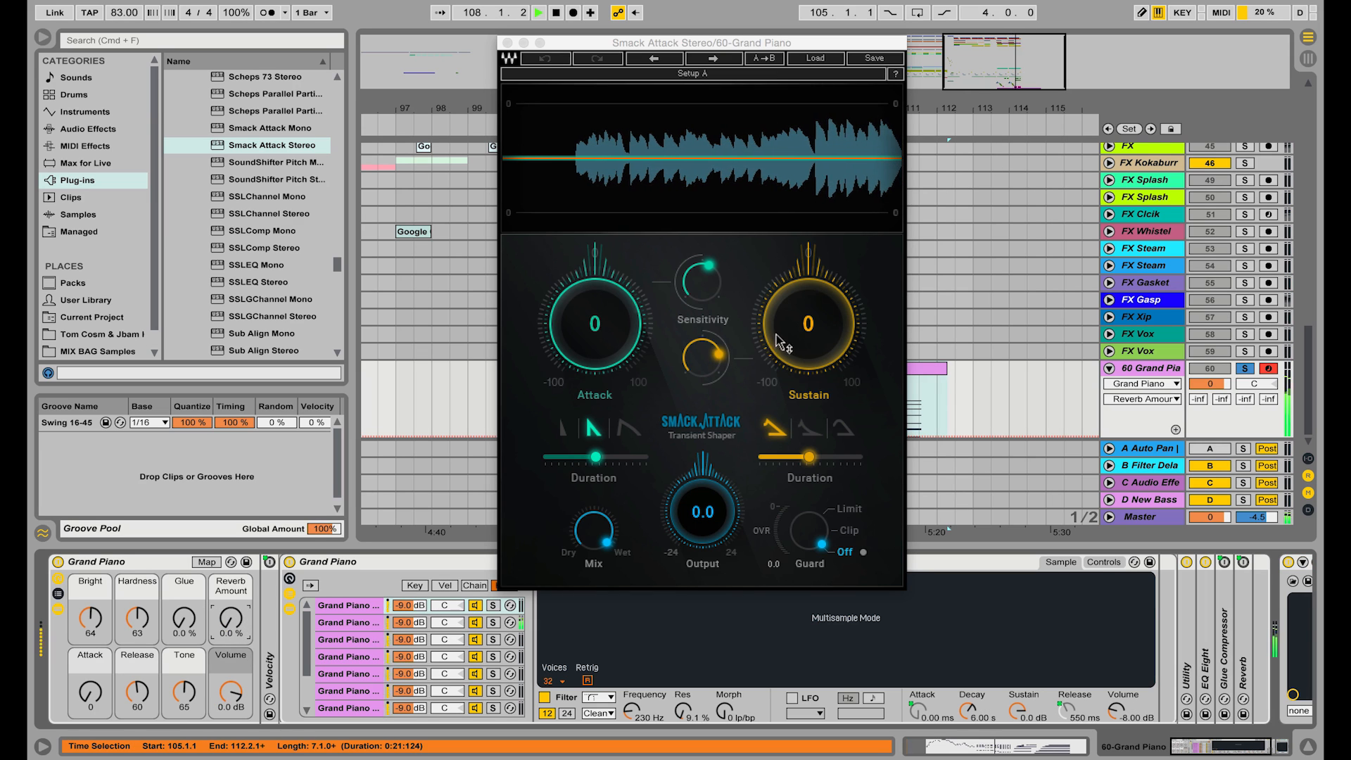
# During playback, raise Sustain to about 89 with the third sustain shape, a slightly longer duration and a lower Sustain sensitivity.
pyautogui.moveTo(779, 343); pyautogui.dragTo(801, 297)
pyautogui.press('space')
pyautogui.moveTo(809, 456); pyautogui.dragTo(814, 457)
pyautogui.click(840, 431)
pyautogui.moveTo(804, 323); pyautogui.dragTo(805, 325)
pyautogui.moveTo(697, 340); pyautogui.dragTo(697, 358)
pyautogui.moveTo(809, 323); pyautogui.dragTo(809, 328)
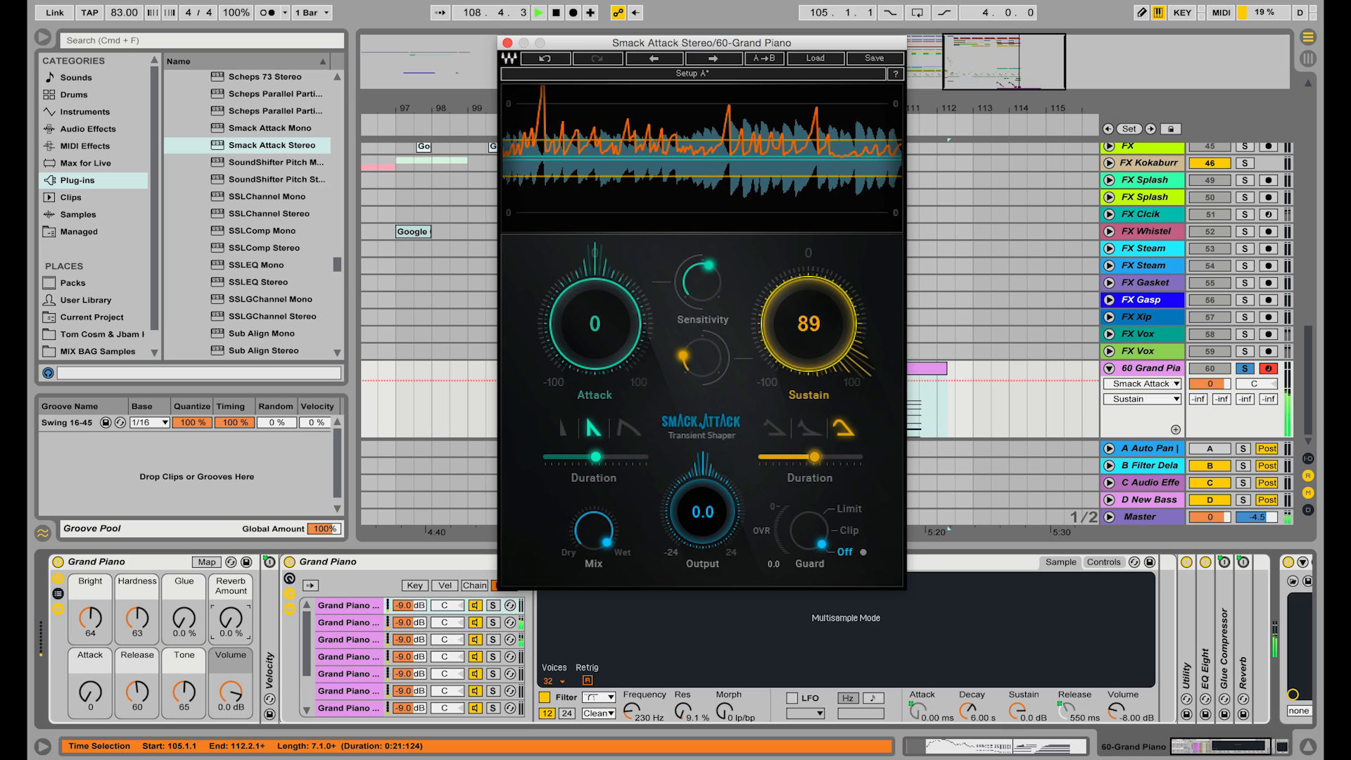
# Reset Sustain to 0, raise Attack to 100 and play the piano clip.
pyautogui.click(808, 322)
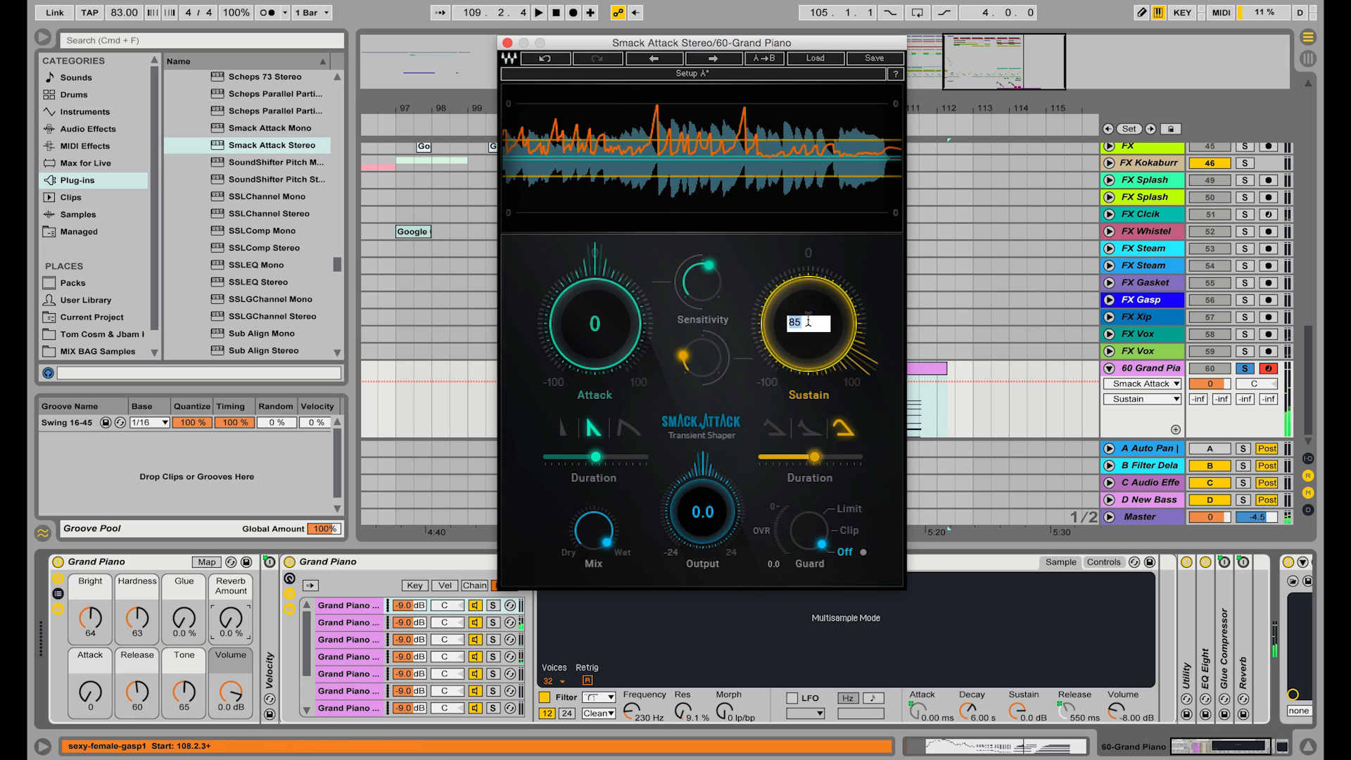
pyautogui.write('0')
pyautogui.press('Return')
pyautogui.moveTo(590, 350); pyautogui.dragTo(590, 279)
pyautogui.press('space')
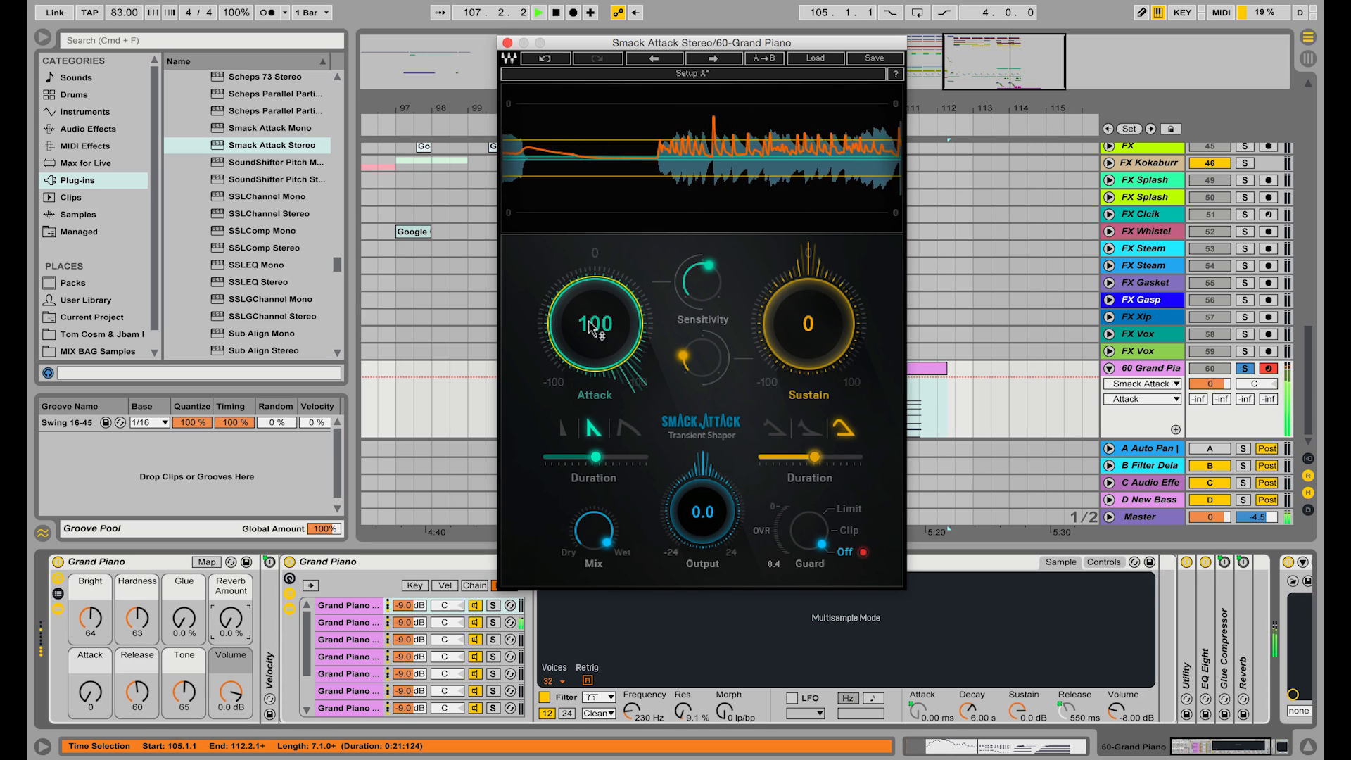
# Lower the Attack sensitivity to 16.3 and replay the piano clip from bar 105.
pyautogui.moveTo(667, 307); pyautogui.dragTo(667, 376)
pyautogui.moveTo(706, 282)
pyautogui.mouseDown()
pyautogui.moveTo(706, 261)
pyautogui.moveTo(709, 277)
pyautogui.mouseUp()
pyautogui.press('space')
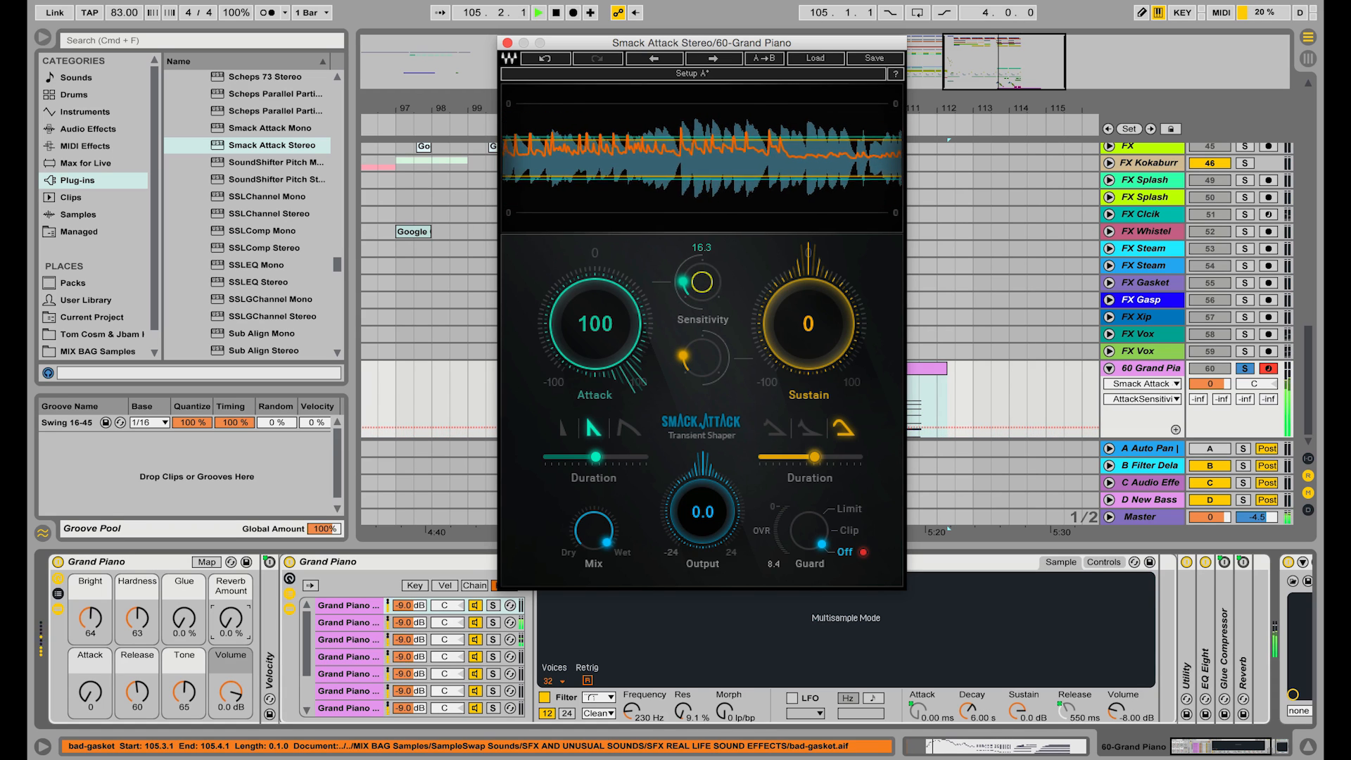
# Stop playback and set the Grand Piano rack's Hardness and Bright to 127.
pyautogui.press('space')
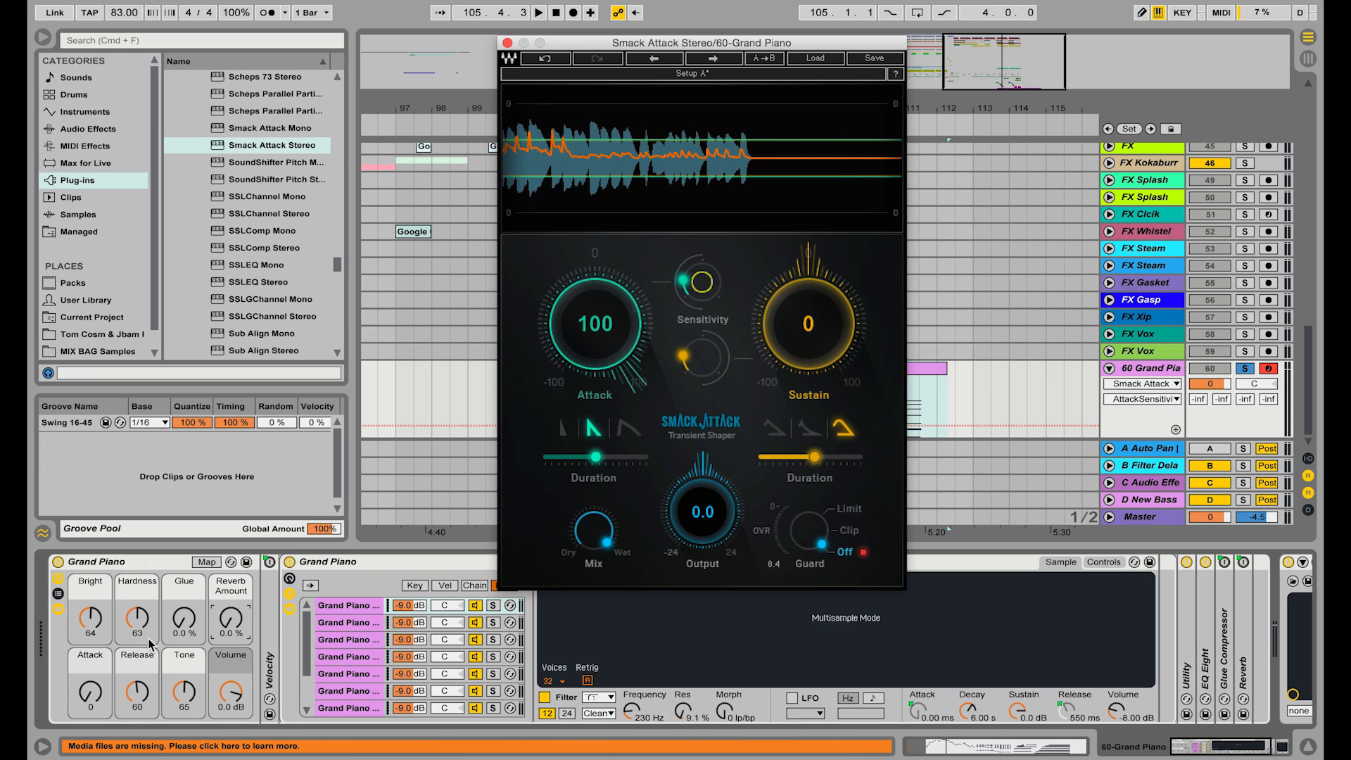
pyautogui.moveTo(138, 620); pyautogui.dragTo(138, 577)
pyautogui.moveTo(92, 623); pyautogui.dragTo(91, 577)
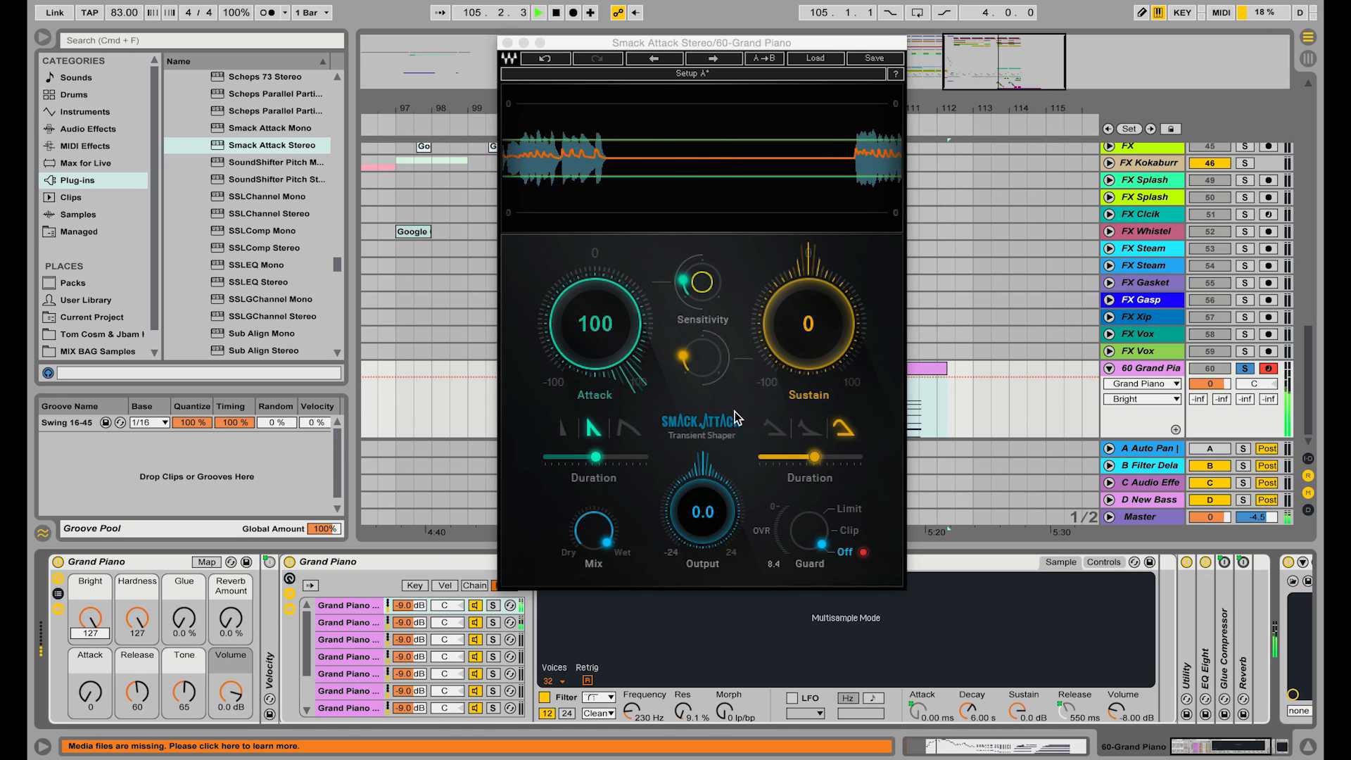
# Set the Attack sensitivity to 41.4, choose the third attack shape and set its duration to 7.07.
pyautogui.click(622, 398)
pyautogui.moveTo(702, 282); pyautogui.dragTo(702, 261)
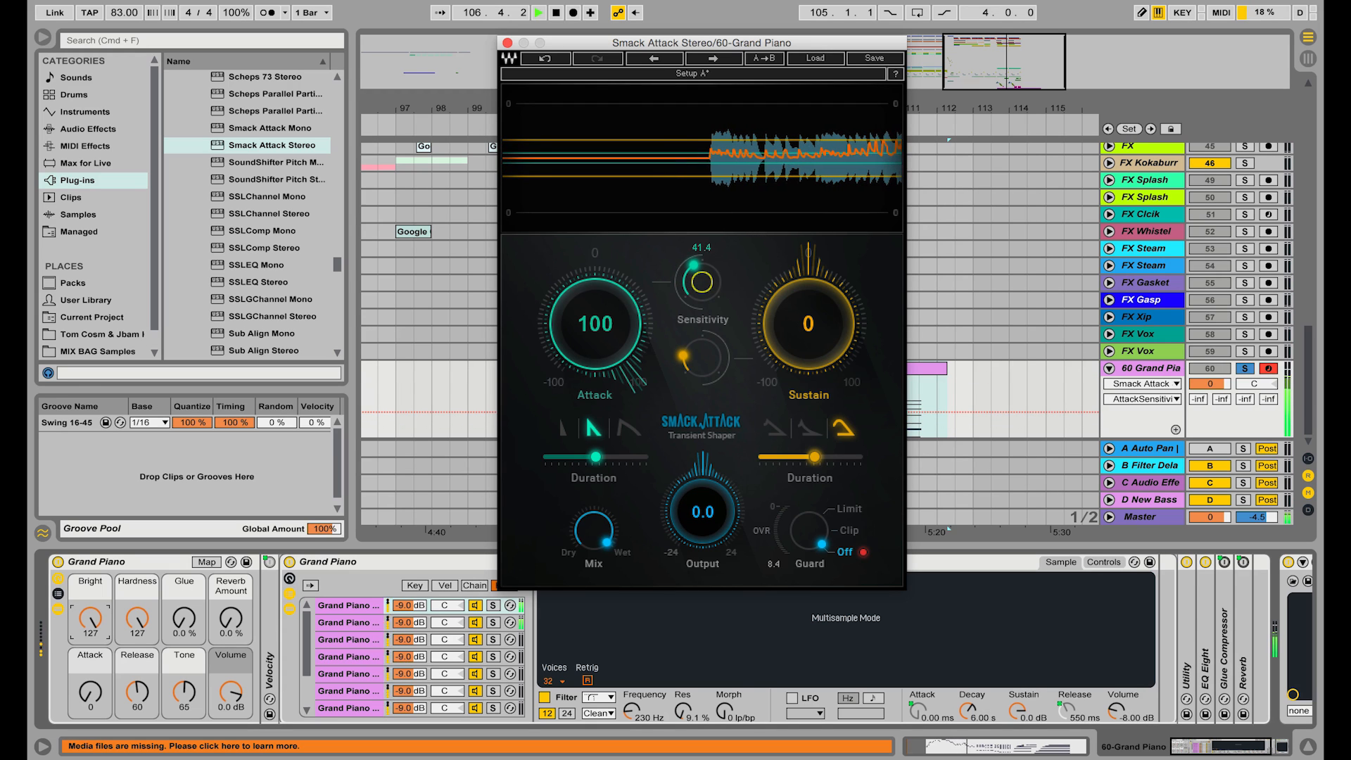
pyautogui.moveTo(596, 457); pyautogui.dragTo(605, 457)
pyautogui.click(626, 426)
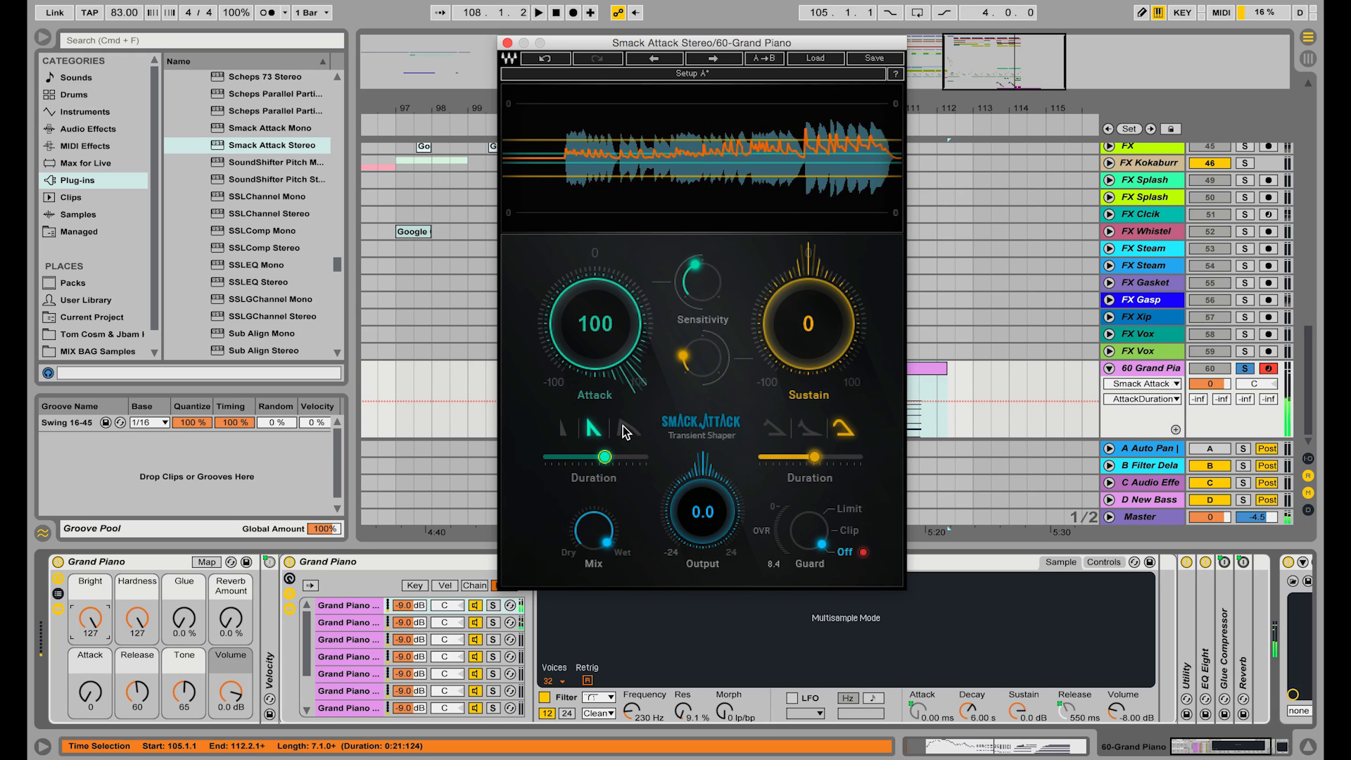
pyautogui.moveTo(605, 456)
pyautogui.mouseDown()
pyautogui.moveTo(622, 456)
pyautogui.moveTo(595, 457)
pyautogui.mouseUp()
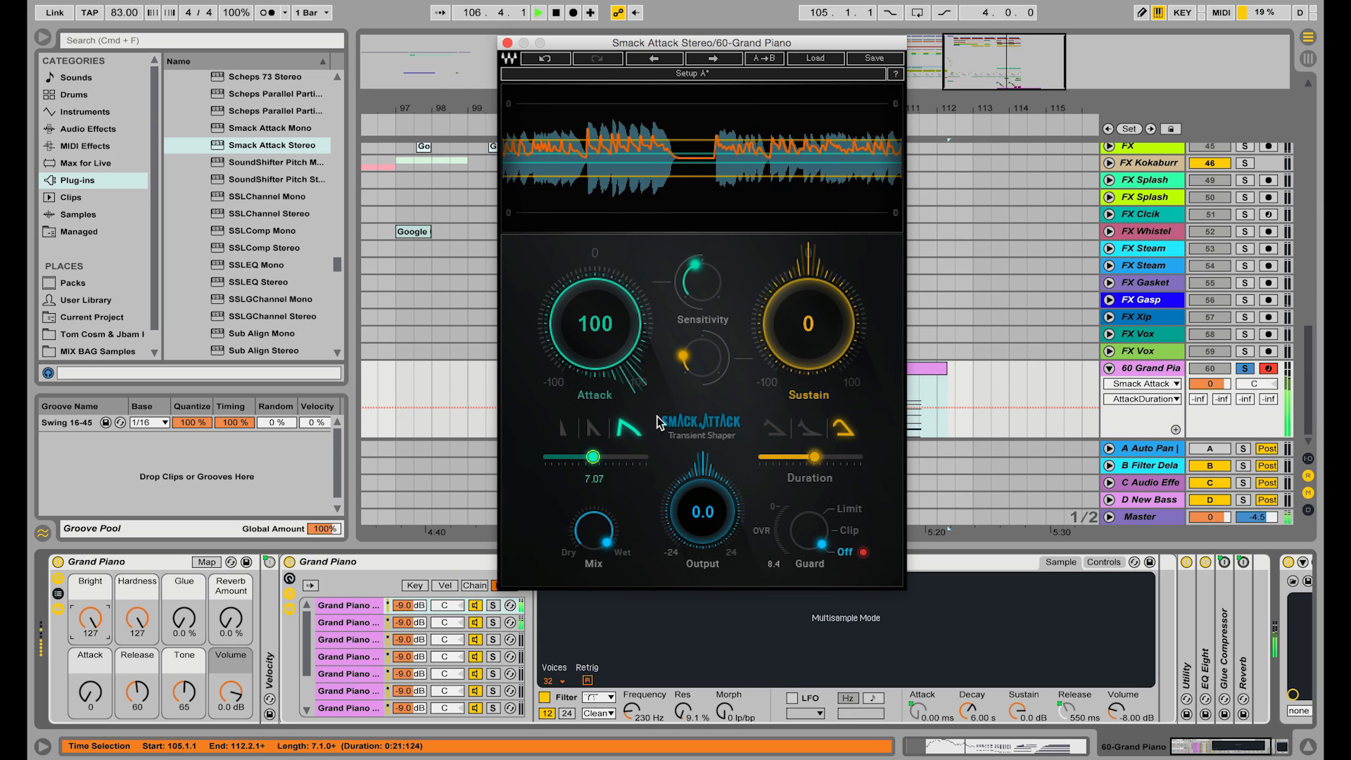
# Lower Sustain to -80, raise its sensitivity slightly, and choose the second sustain shape with a slightly shorter duration.
pyautogui.moveTo(751, 301); pyautogui.dragTo(752, 356)
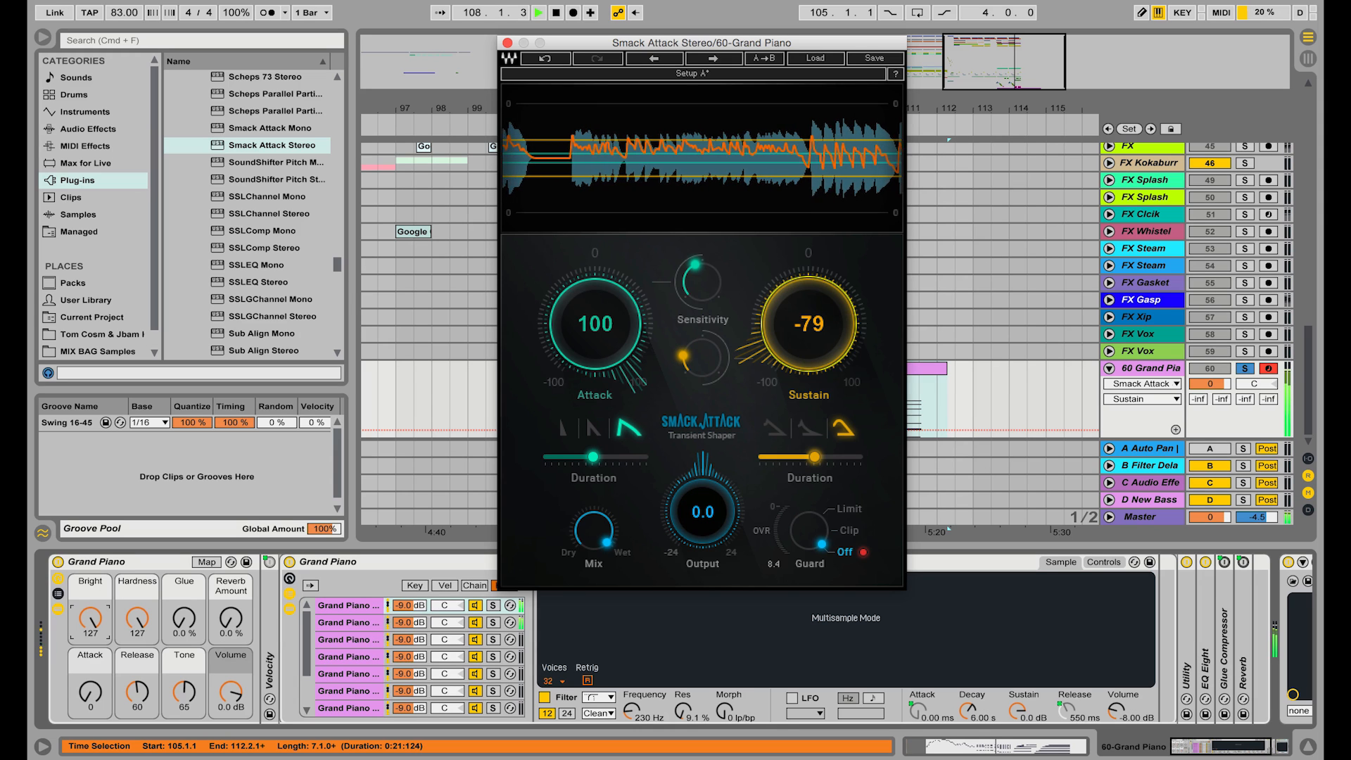
pyautogui.moveTo(684, 360); pyautogui.dragTo(685, 353)
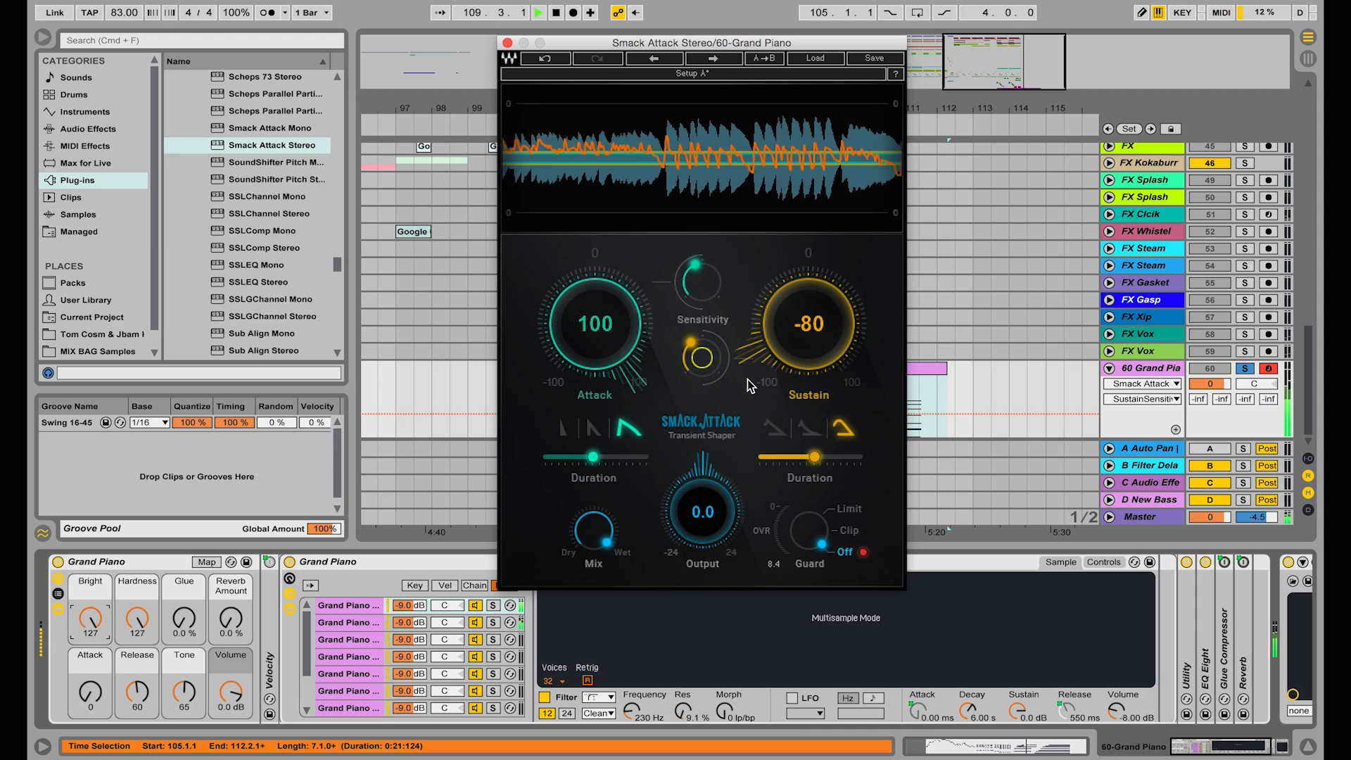
pyautogui.click(809, 427)
pyautogui.moveTo(814, 457)
pyautogui.mouseDown()
pyautogui.moveTo(787, 466)
pyautogui.moveTo(801, 461)
pyautogui.mouseUp()
# Set the output Guard to Limit, try a higher Sustain, return it to 0 and stop playback.
pyautogui.click(849, 508)
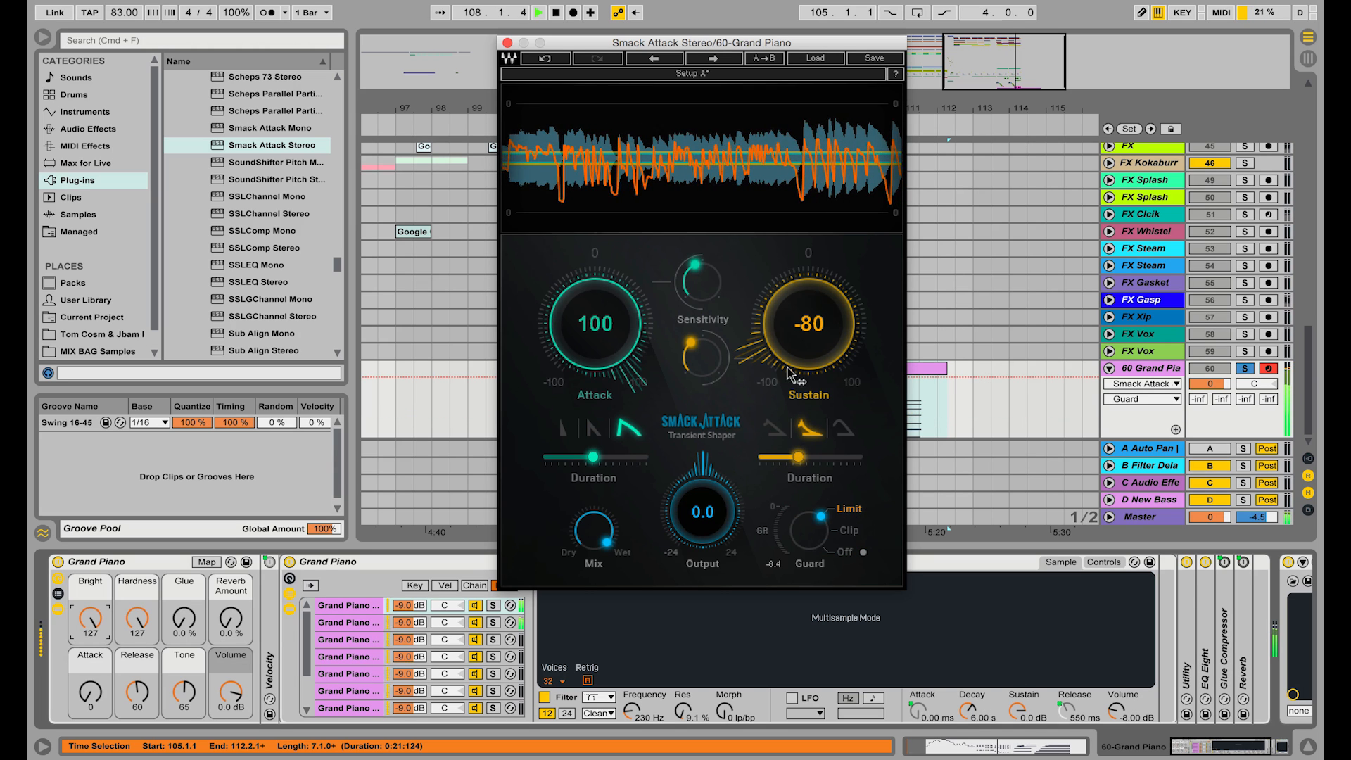
pyautogui.moveTo(786, 312); pyautogui.dragTo(787, 254)
pyautogui.moveTo(822, 320); pyautogui.dragTo(822, 323)
pyautogui.press('space')
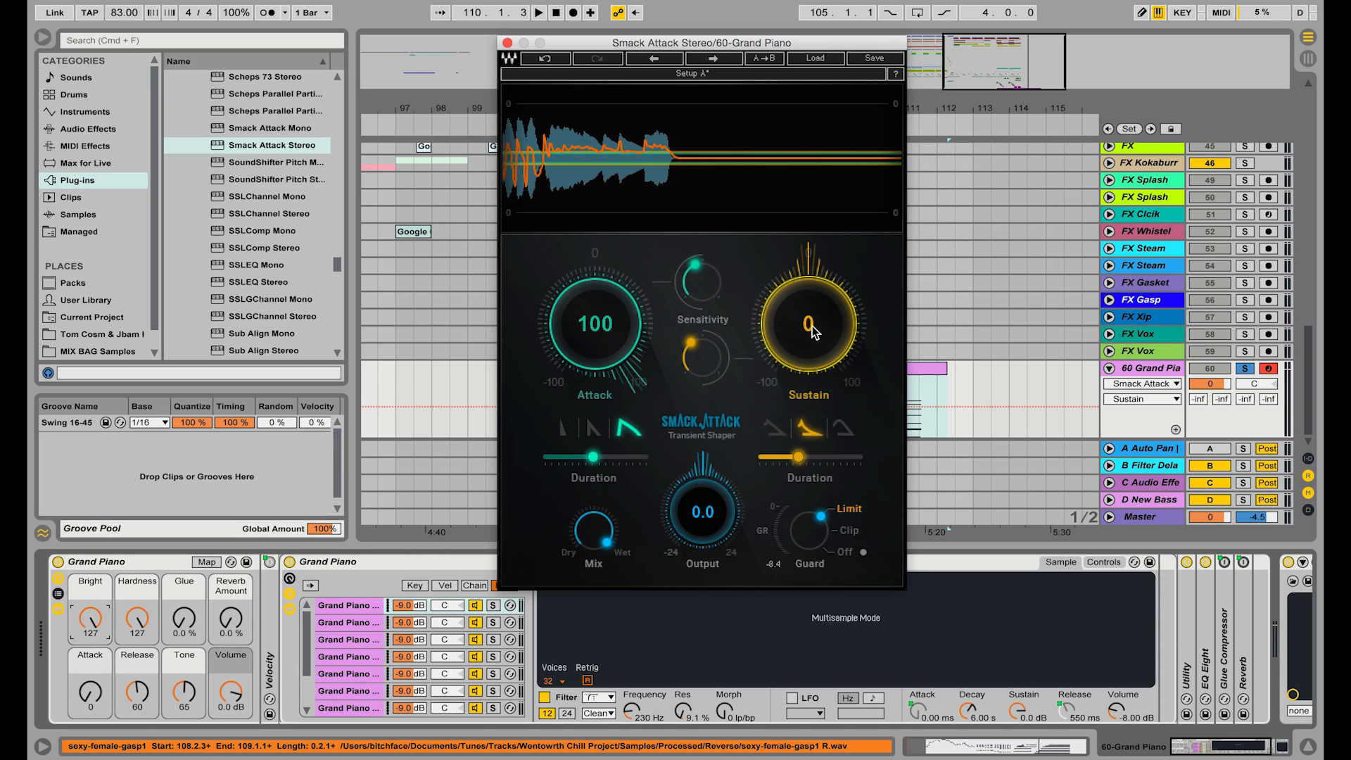
# Audition the unprocessed piano with Mix at 0 and turn Mix back to fully wet during playback.
pyautogui.press('space')
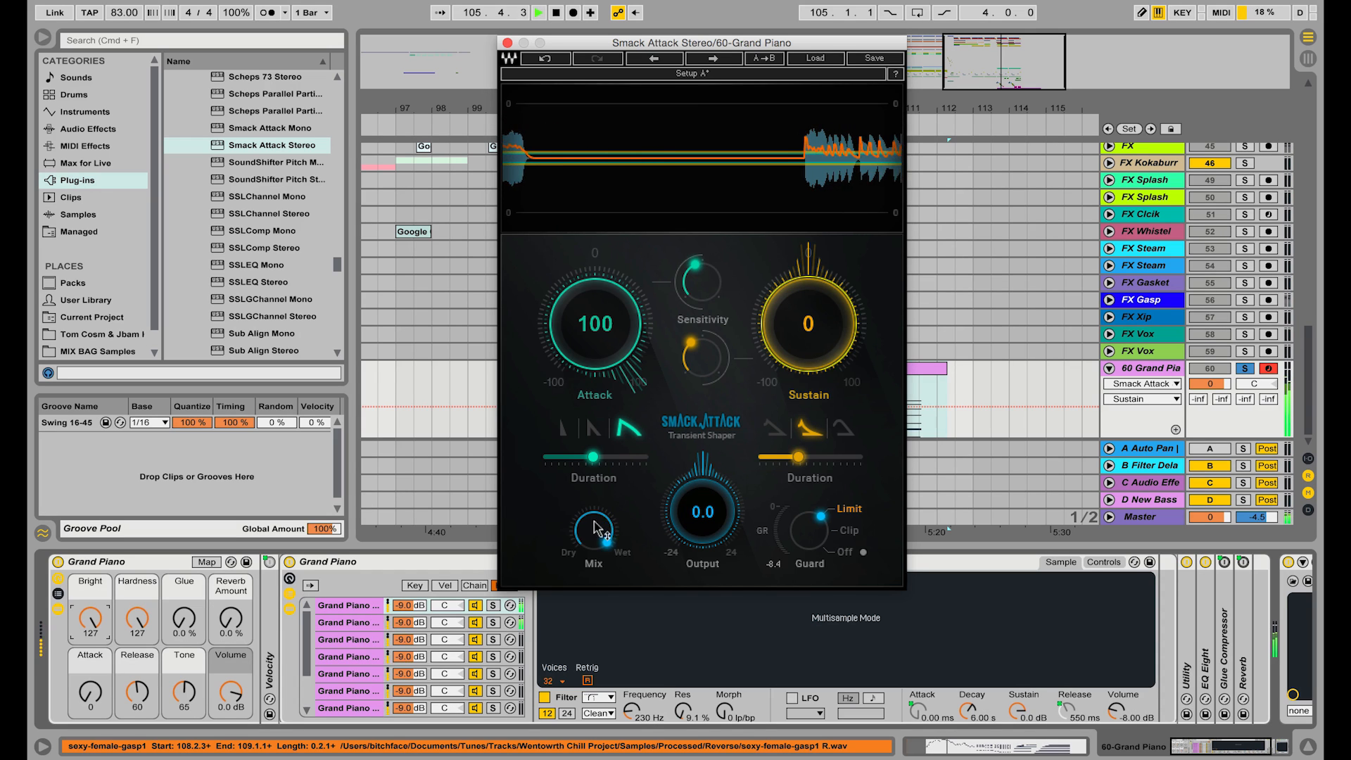
pyautogui.press('space')
pyautogui.moveTo(595, 535); pyautogui.dragTo(611, 568)
pyautogui.moveTo(586, 531)
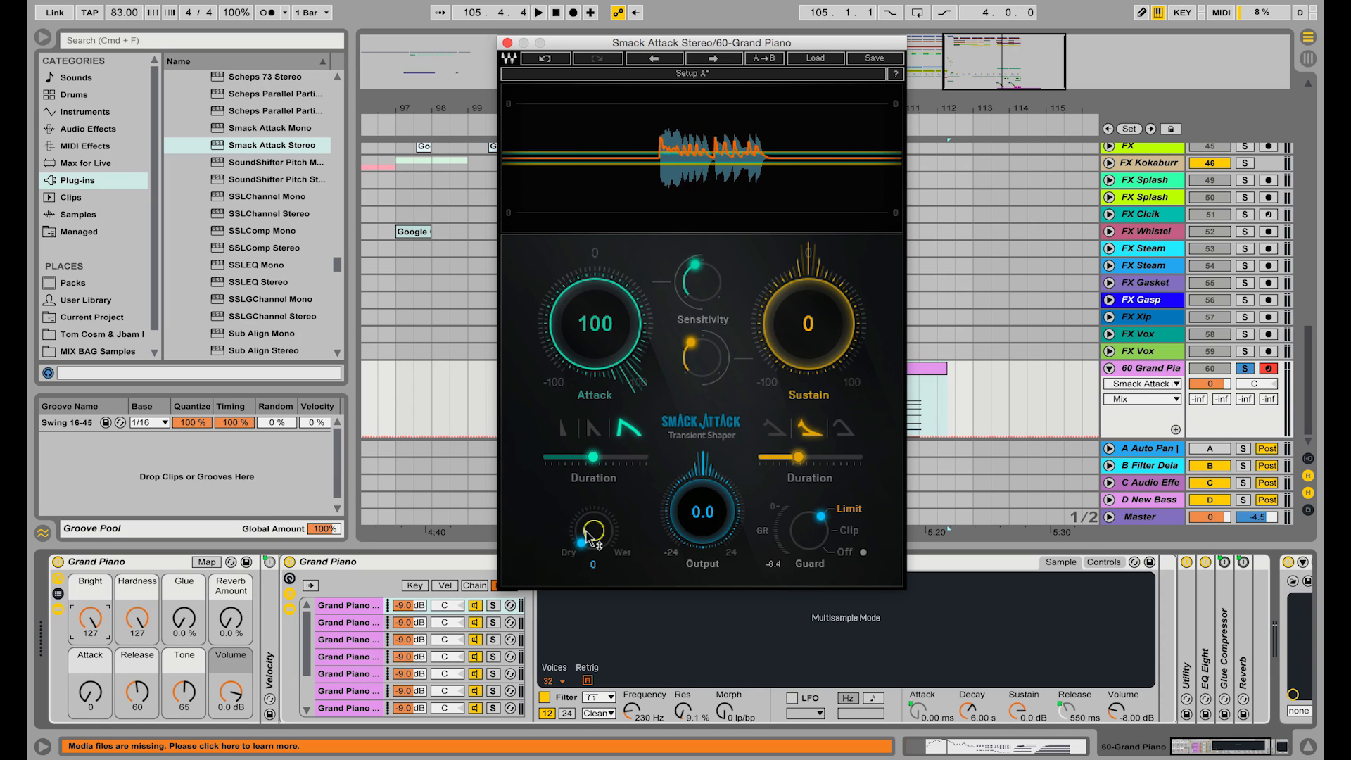
pyautogui.press('space')
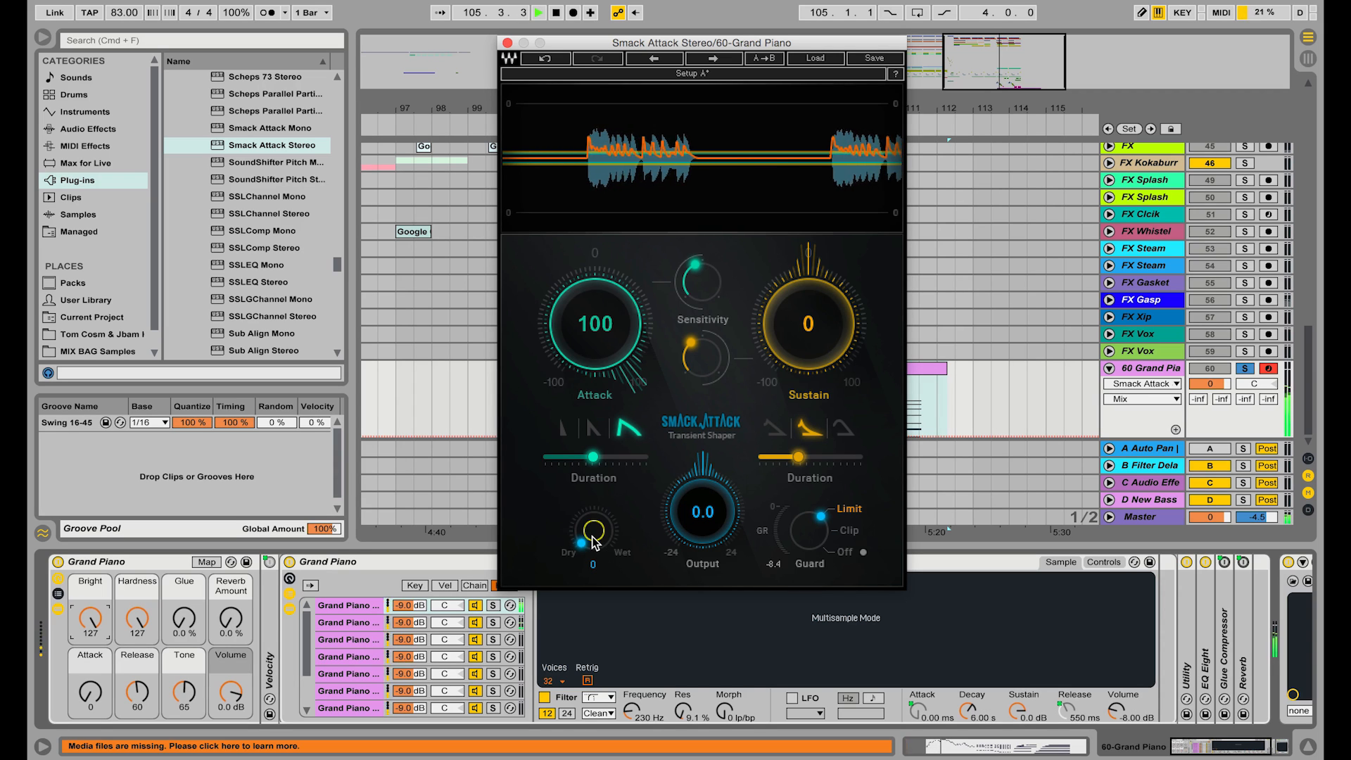
pyautogui.moveTo(592, 531); pyautogui.dragTo(593, 461)
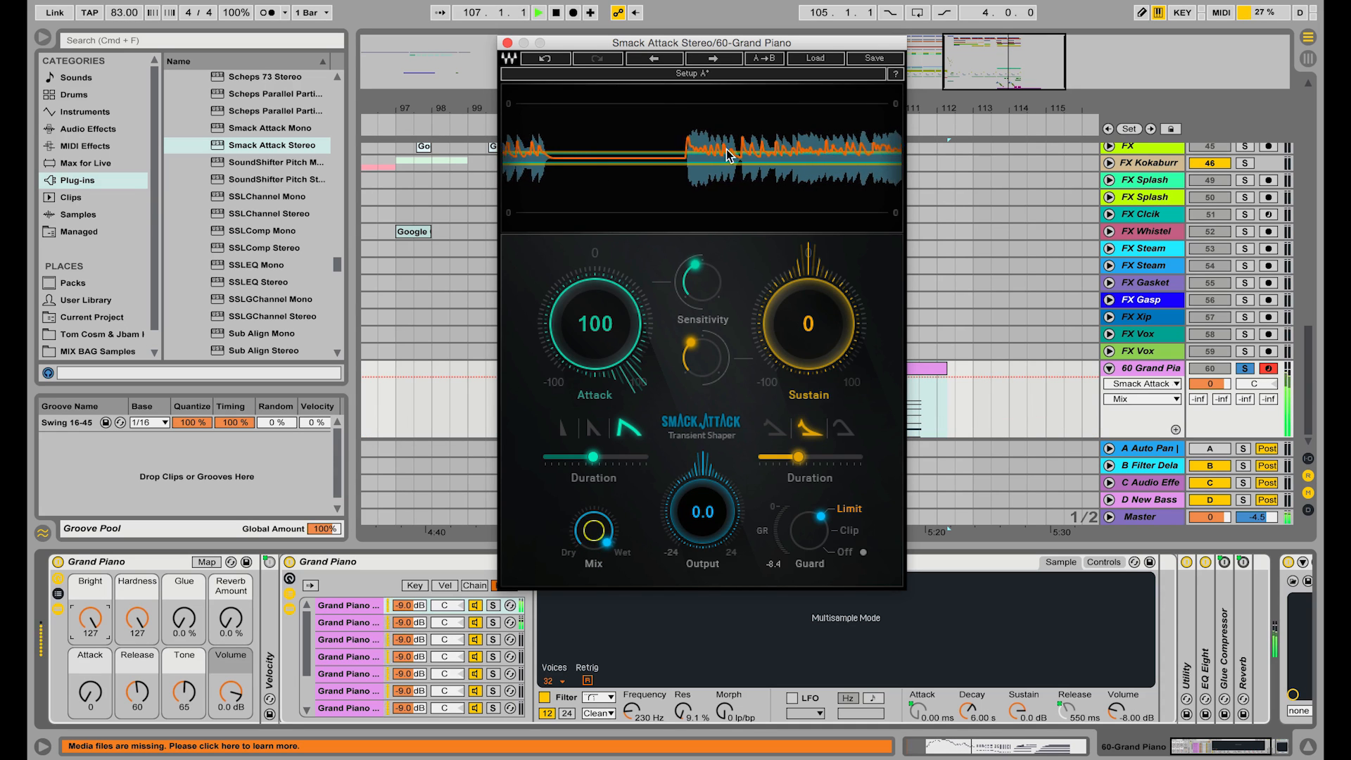
# Set the Attack sensitivity to 50.6, choose the second attack shape with a duration of 1.36, and stop playback.
pyautogui.moveTo(700, 282); pyautogui.dragTo(700, 275)
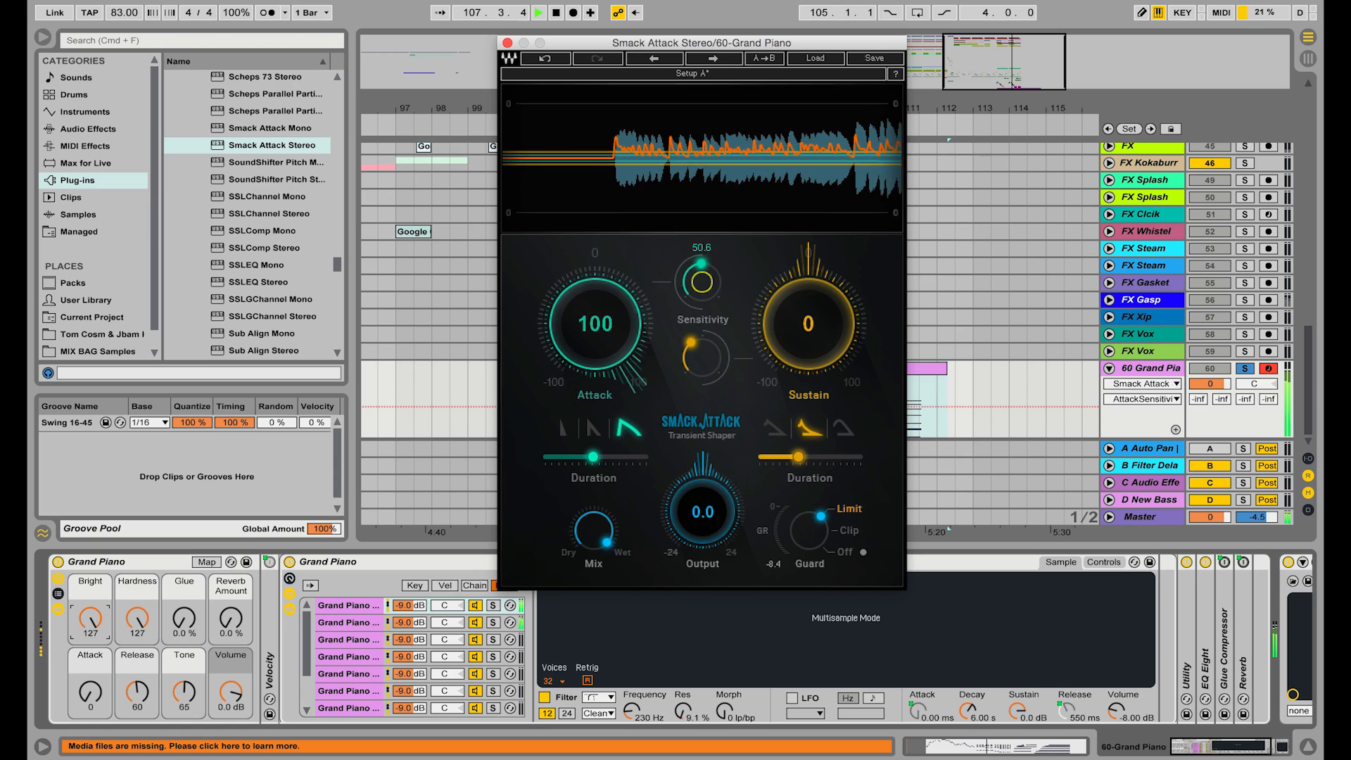
pyautogui.click(593, 432)
pyautogui.moveTo(593, 457); pyautogui.dragTo(566, 457)
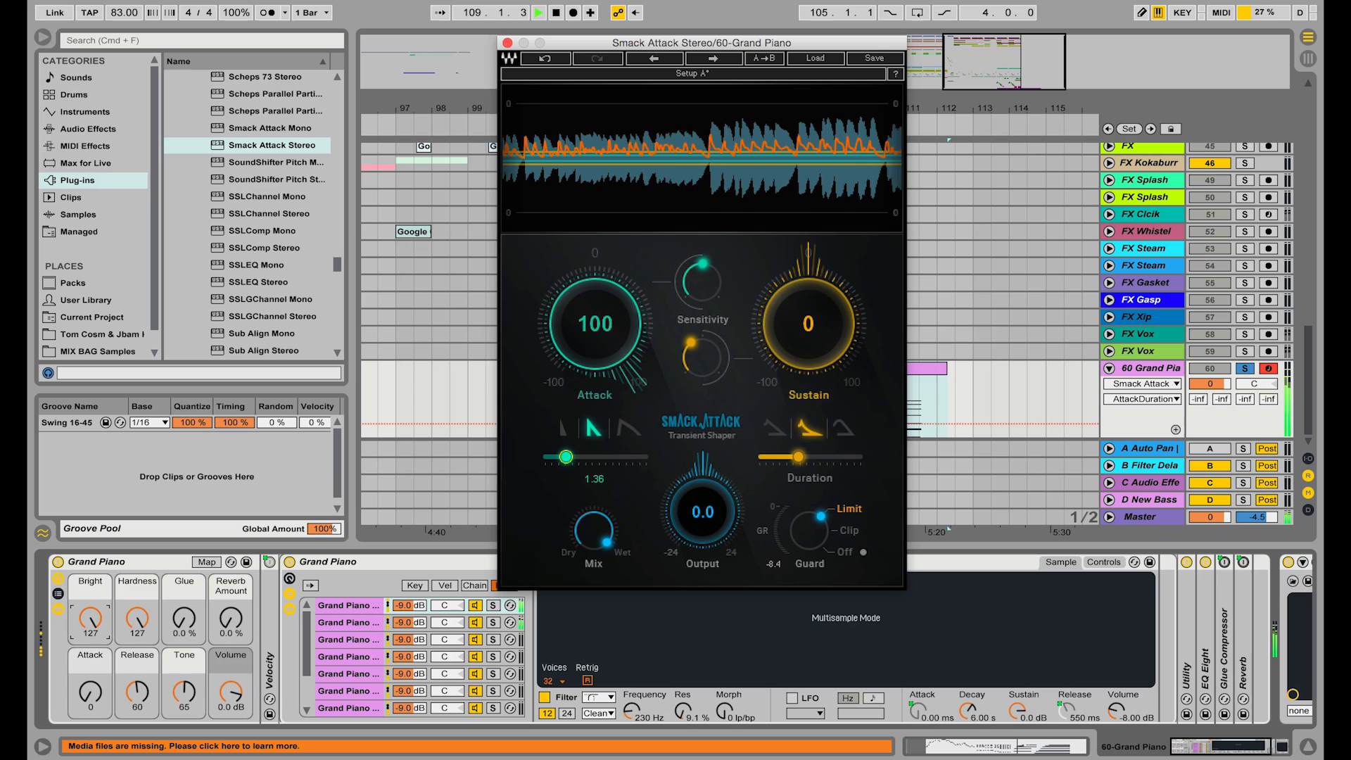
pyautogui.press('space')
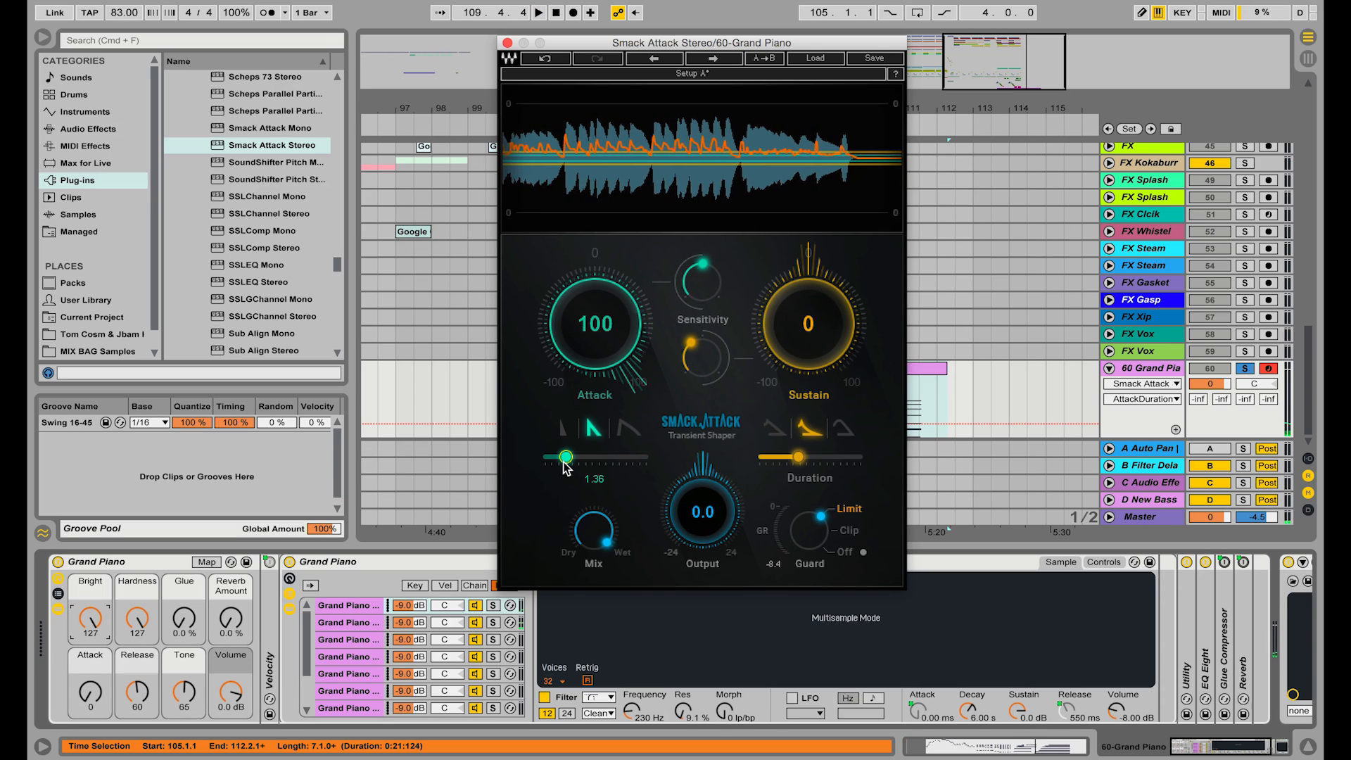